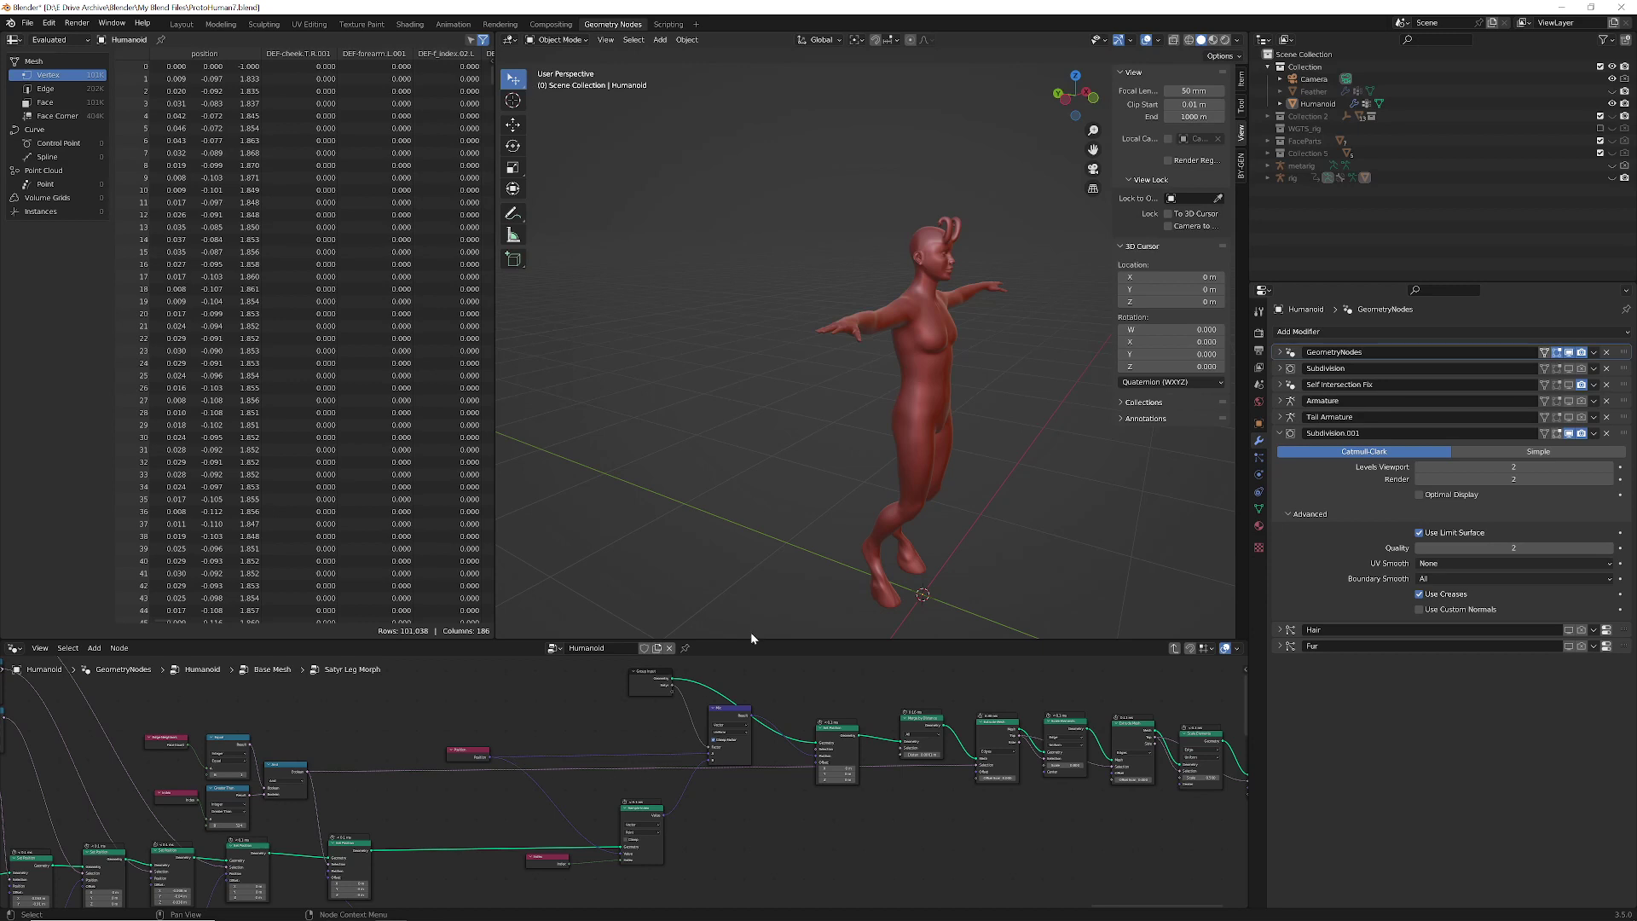
# - Go up from the Satyr Leg Morph group to its parent Base Mesh group and locate the Satyr Leg Morph node
pyautogui.moveTo(1009, 519); pyautogui.dragTo(946, 503, button='middle')
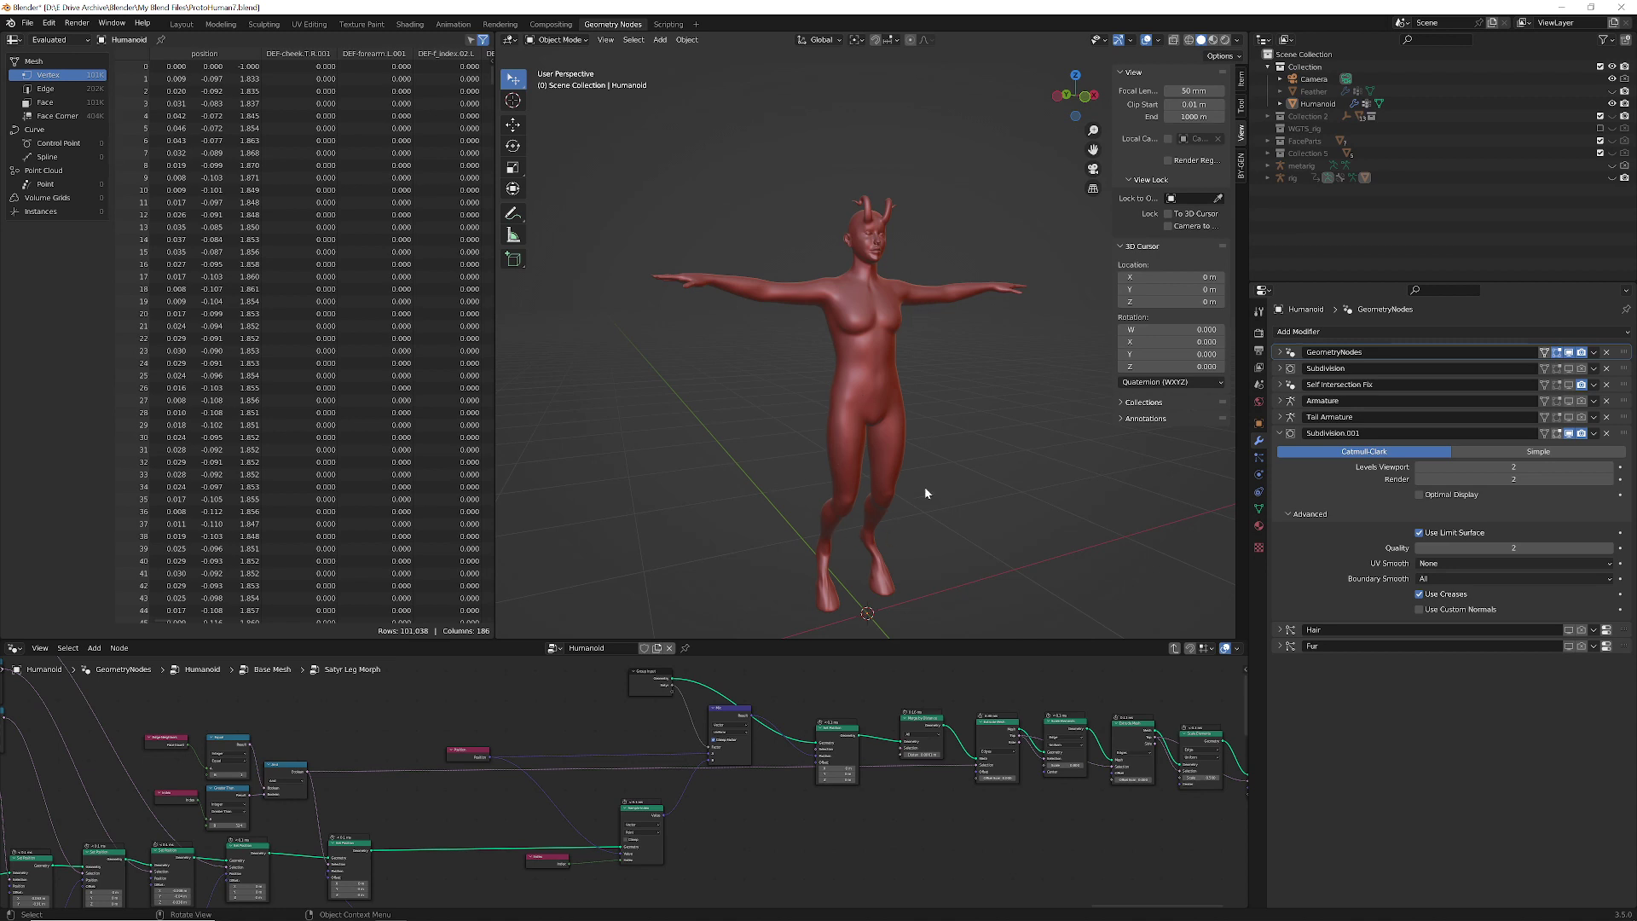
pyautogui.moveTo(761, 842); pyautogui.dragTo(876, 854, button='middle')
pyautogui.moveTo(770, 686); pyautogui.dragTo(763, 689)
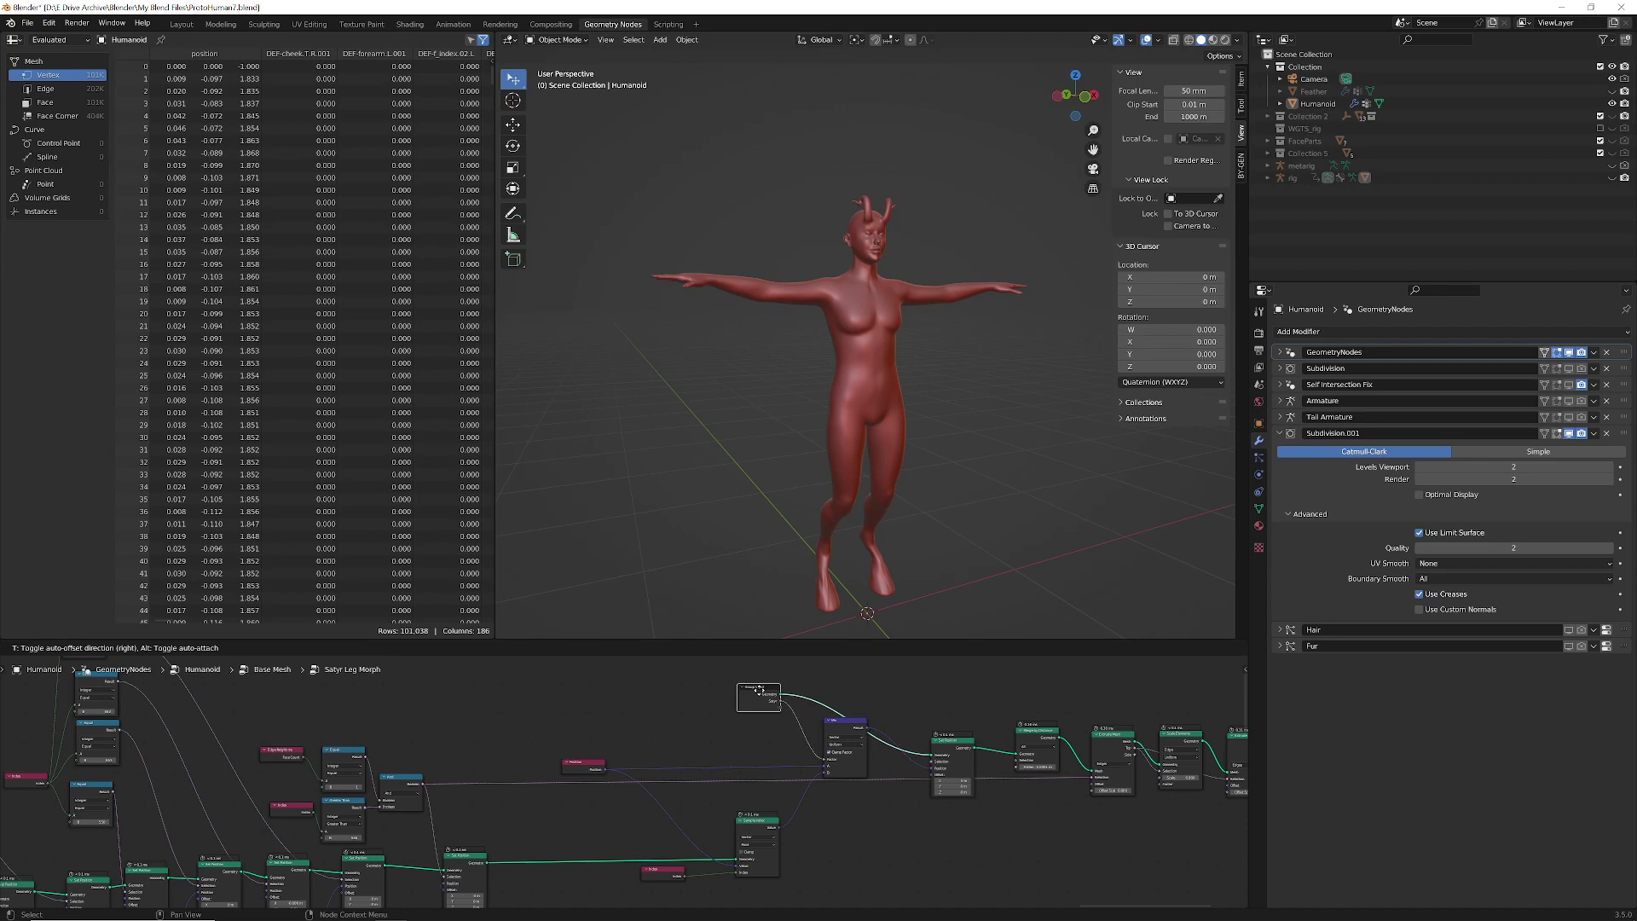
pyautogui.click(1174, 648)
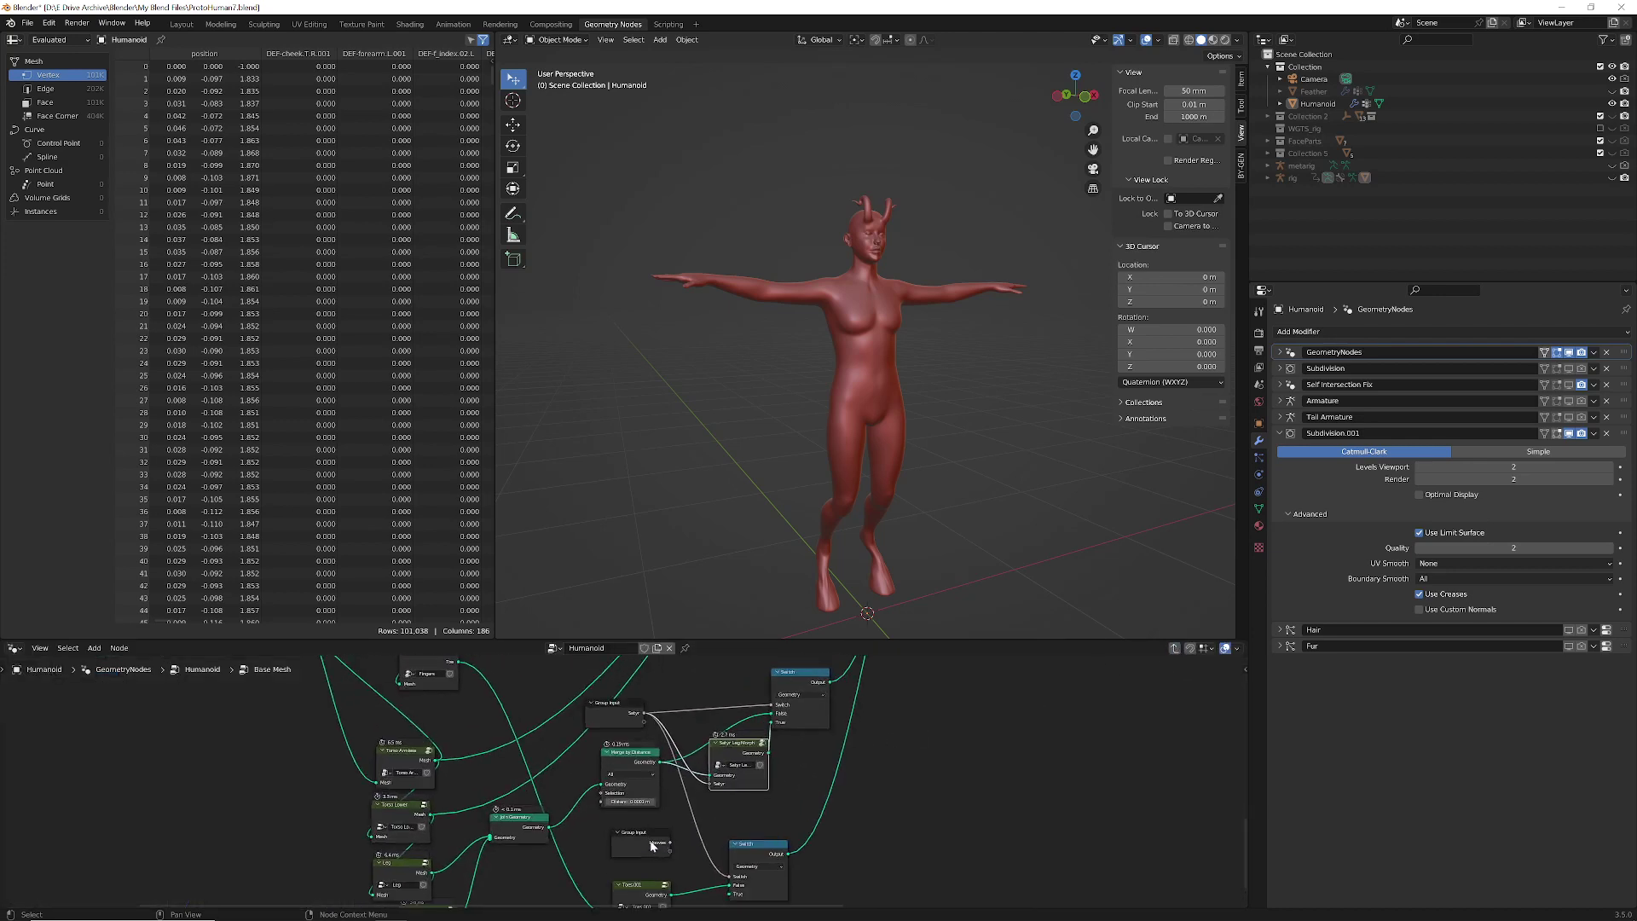
pyautogui.moveTo(754, 748); pyautogui.dragTo(768, 742)
pyautogui.moveTo(626, 773); pyautogui.dragTo(652, 701, button='middle')
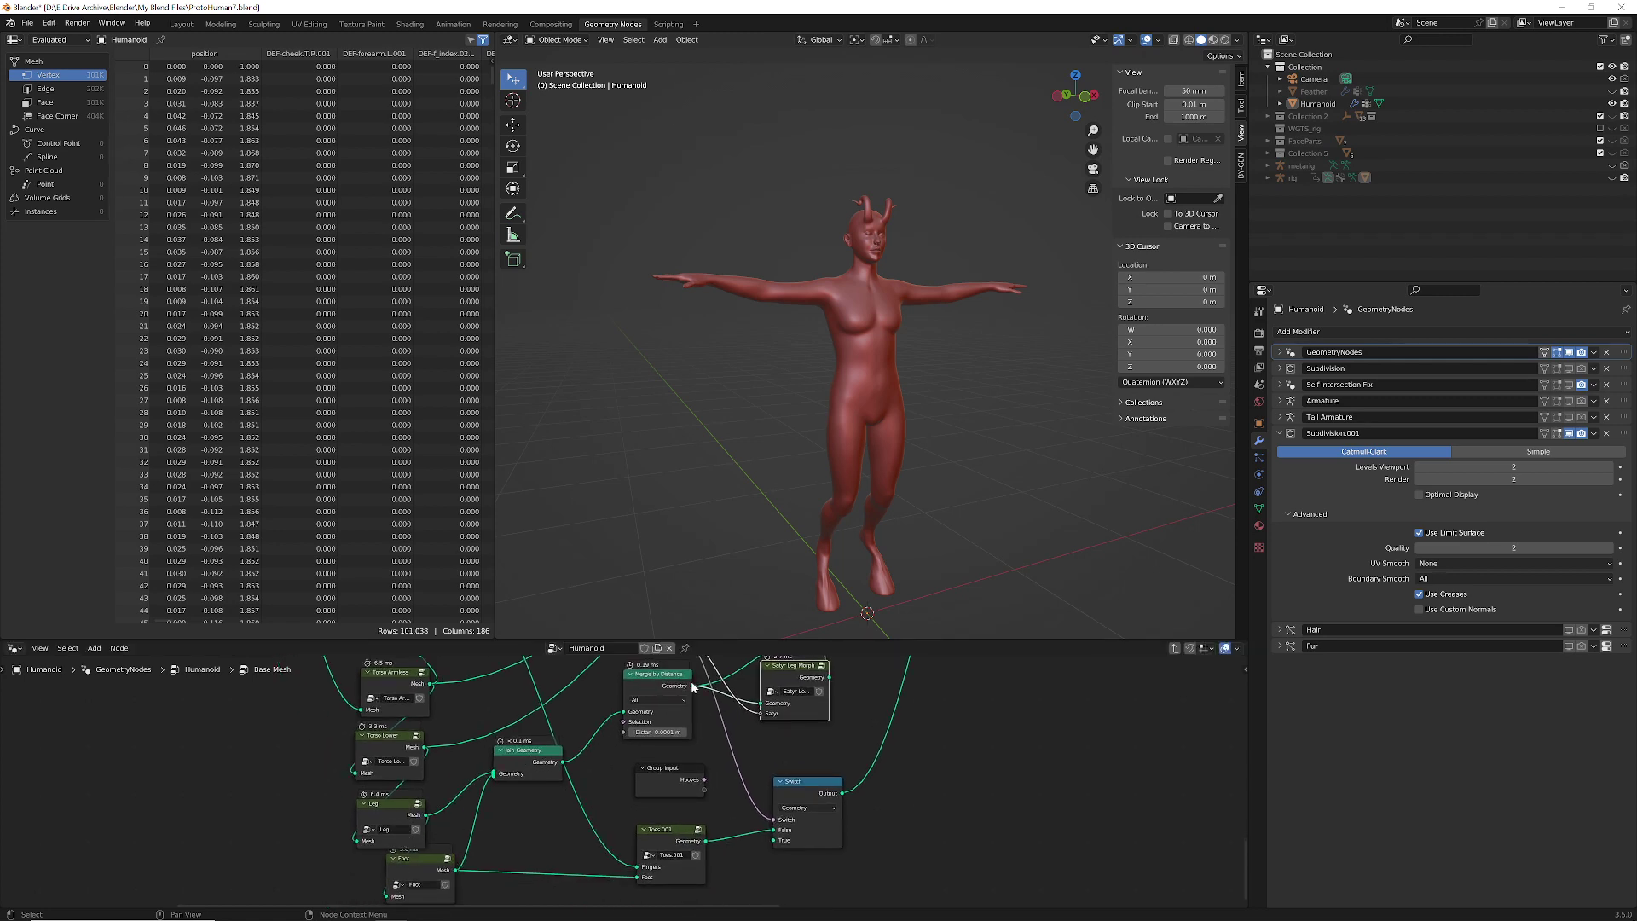
pyautogui.moveTo(809, 671); pyautogui.dragTo(765, 741, button='middle')
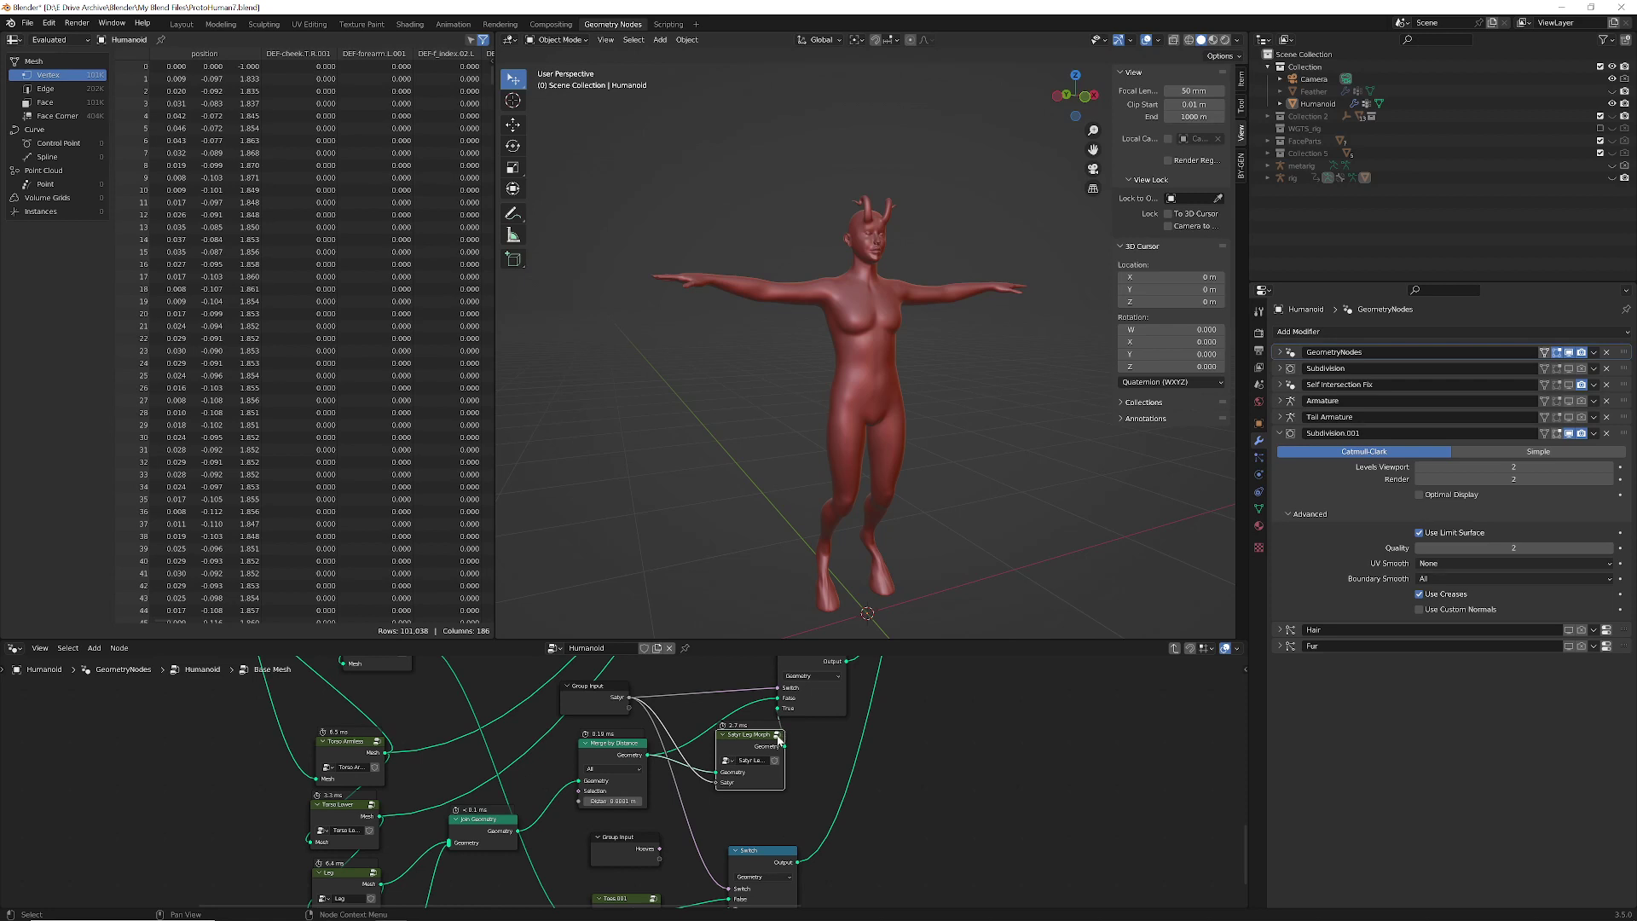
# - Open the Satyr Leg Morph group and rename its Geometry input as Leg and Foot
pyautogui.click(782, 734)
pyautogui.press('n')
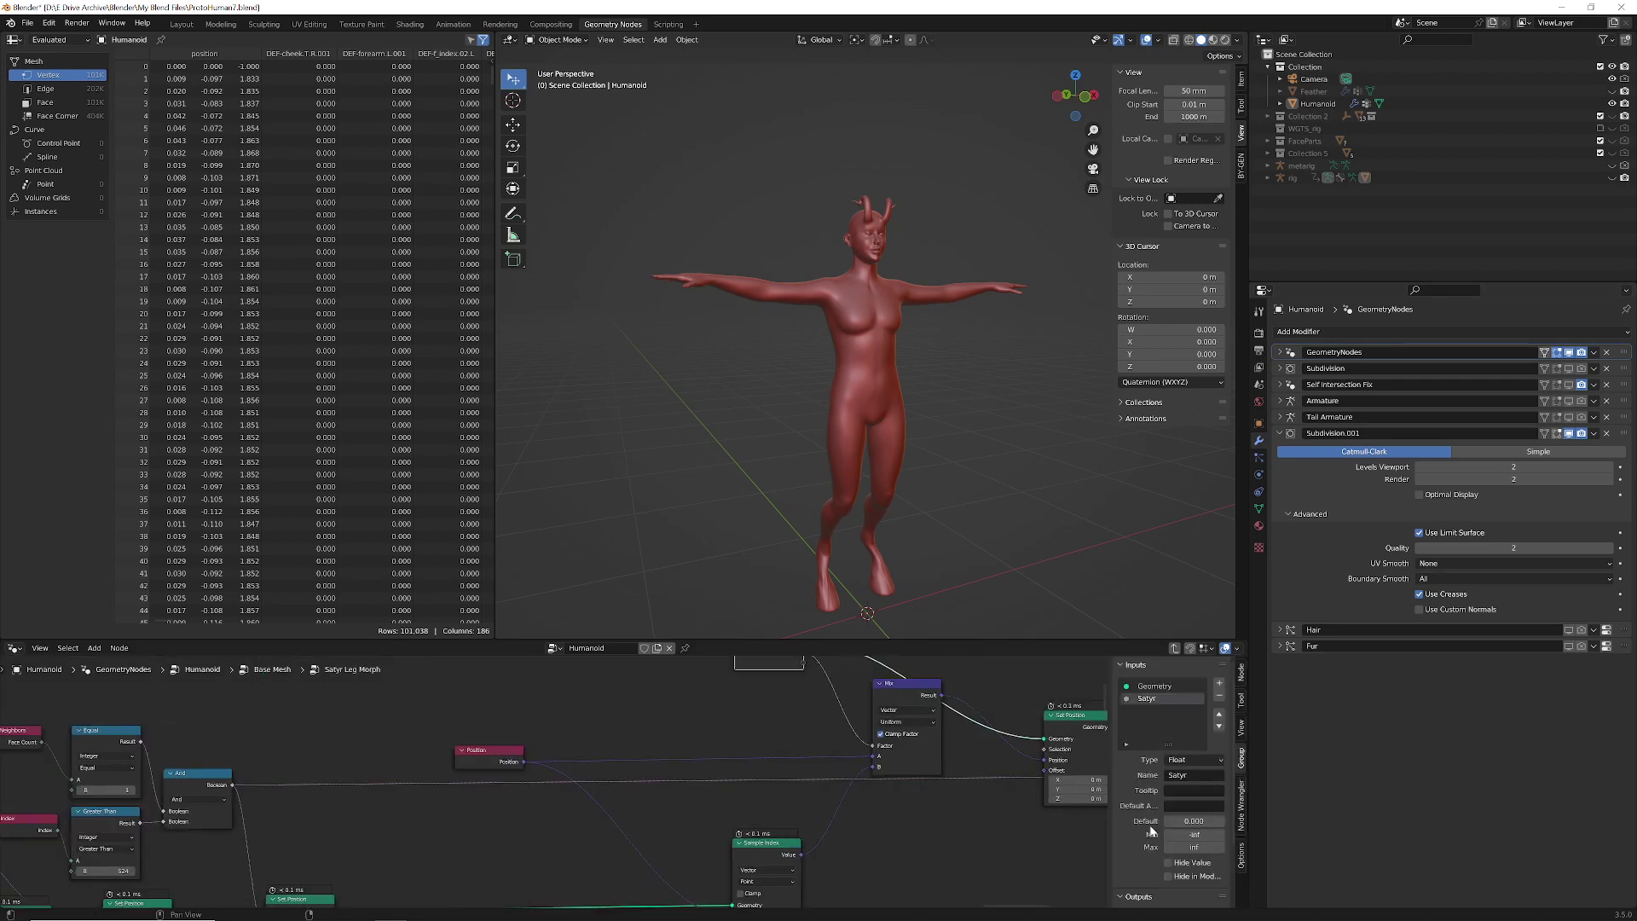
pyautogui.click(1154, 685)
pyautogui.click(1190, 775)
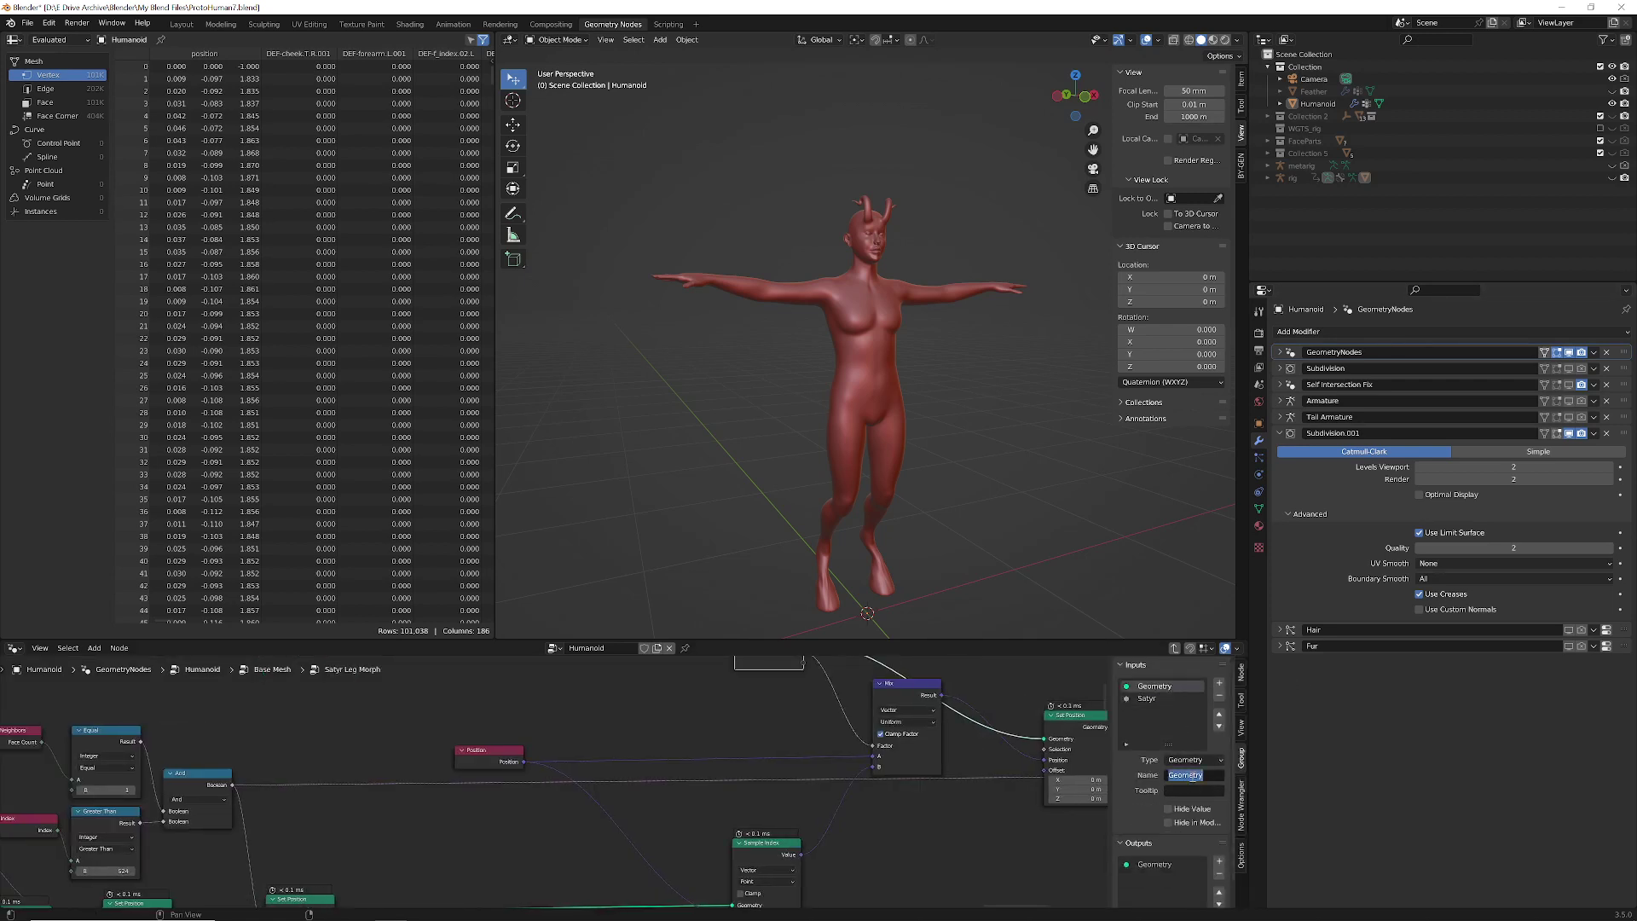
pyautogui.write('Leg and Foot')
pyautogui.press('Return')
# - Examine the Set Position node chain leading to the Sample Index node, and the figure's legs from the side
pyautogui.moveTo(743, 759); pyautogui.dragTo(766, 831, button='middle')
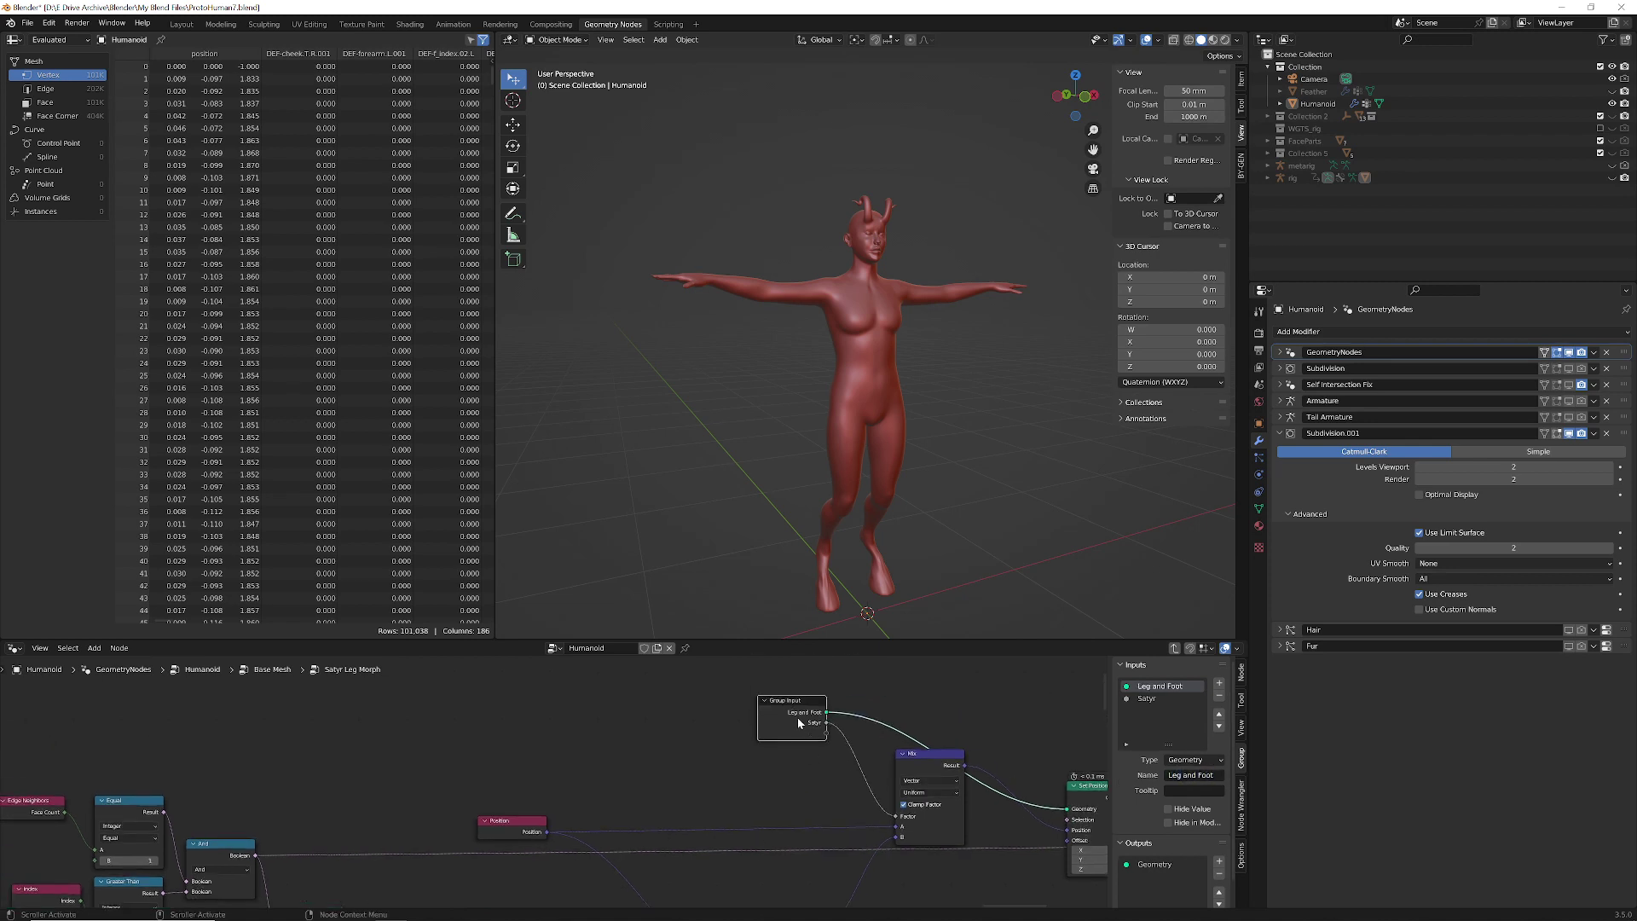
pyautogui.scroll(-3, 749, 724)
pyautogui.moveTo(446, 786); pyautogui.dragTo(520, 706, button='middle')
pyautogui.scroll(-3, 535, 757)
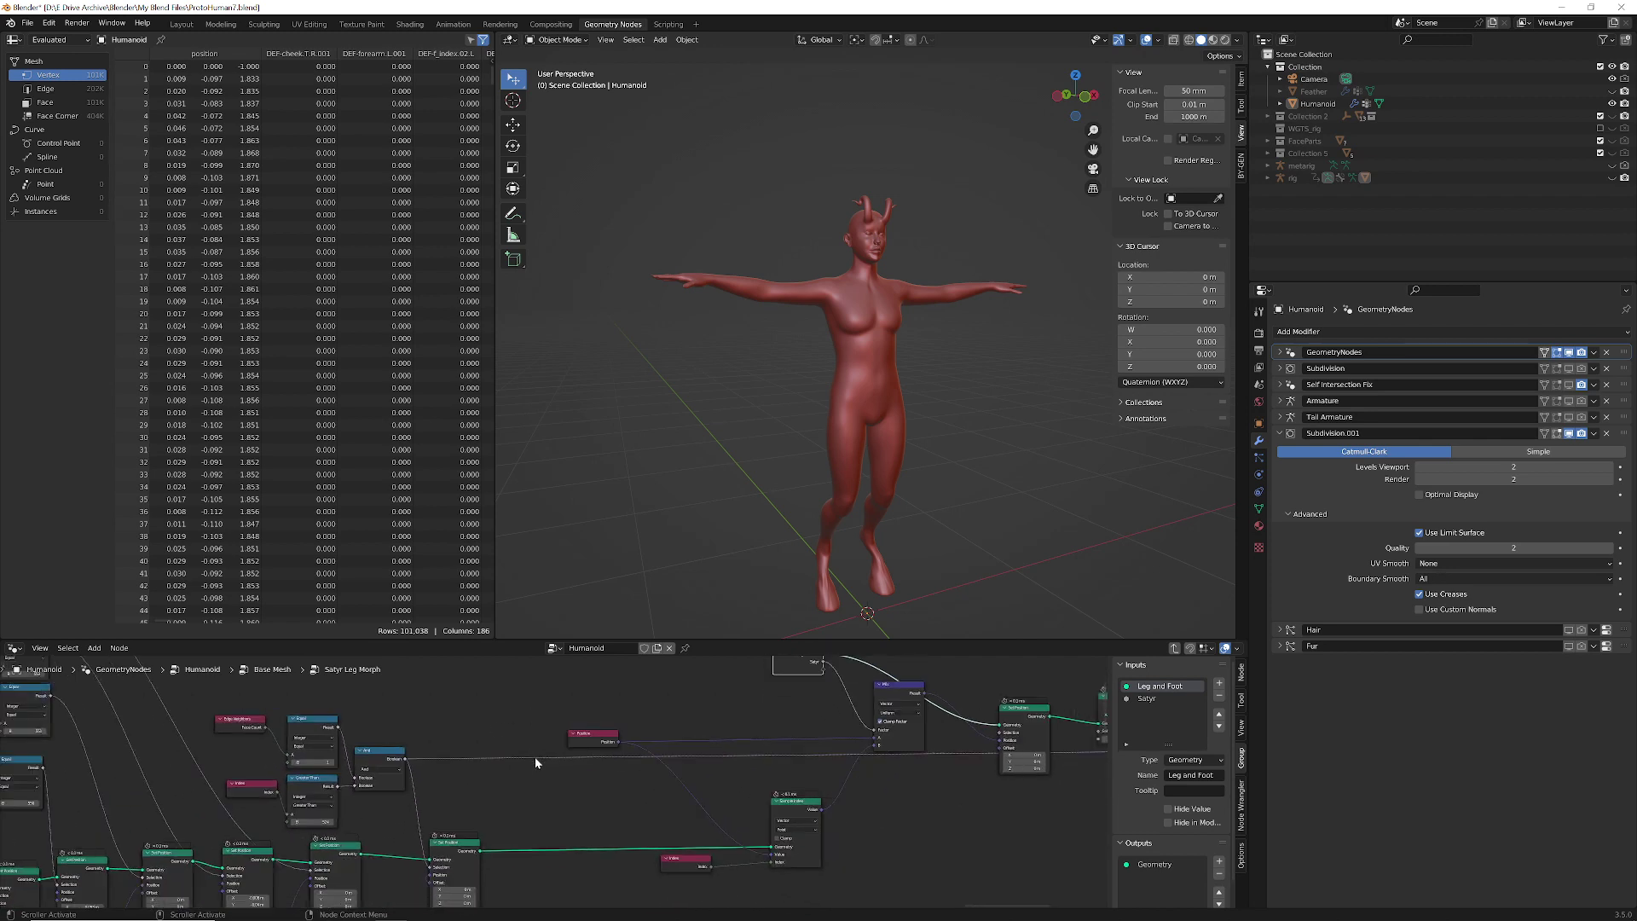
pyautogui.moveTo(586, 823); pyautogui.dragTo(701, 765, button='middle')
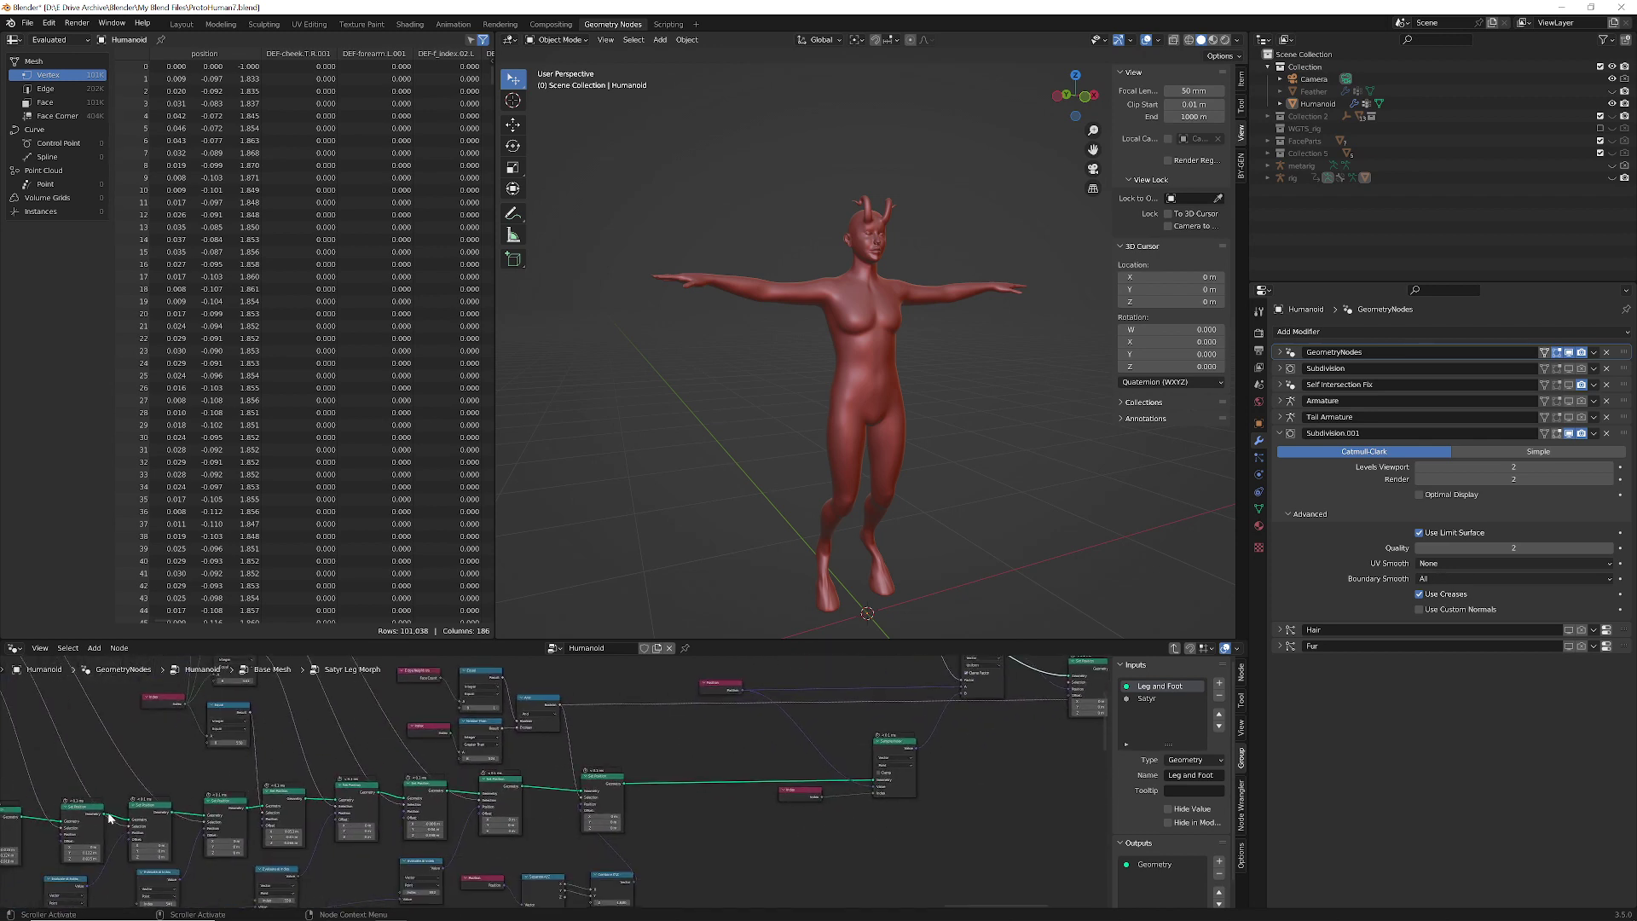
pyautogui.moveTo(440, 799)
pyautogui.moveTo(940, 754); pyautogui.dragTo(1148, 668, button='middle')
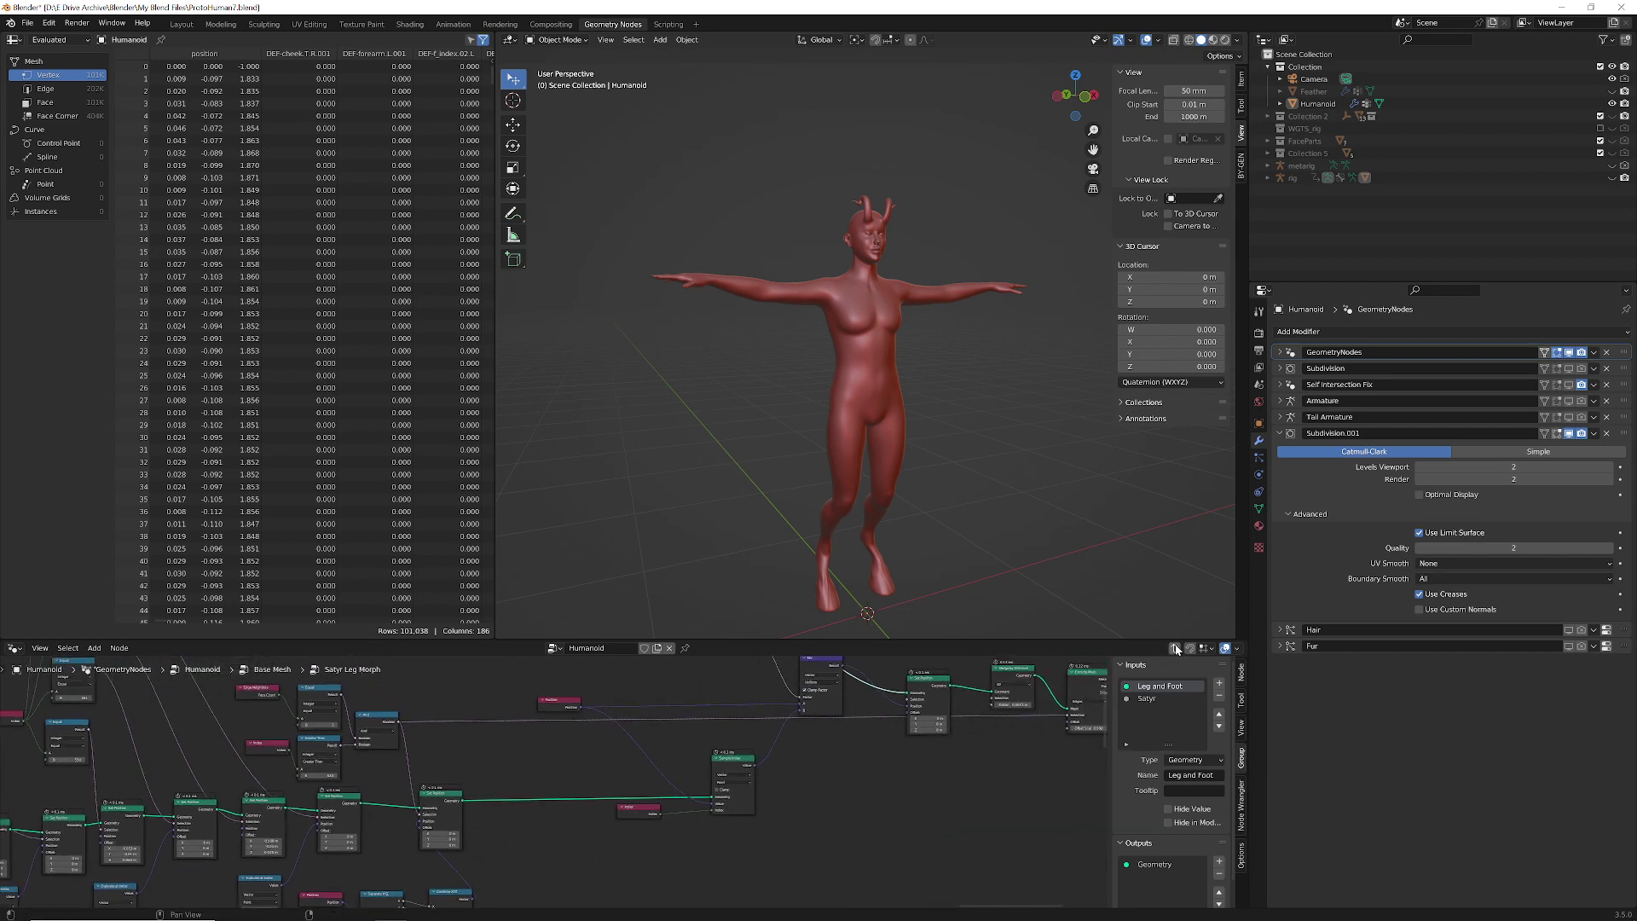
pyautogui.moveTo(870, 545); pyautogui.dragTo(923, 570, button='middle')
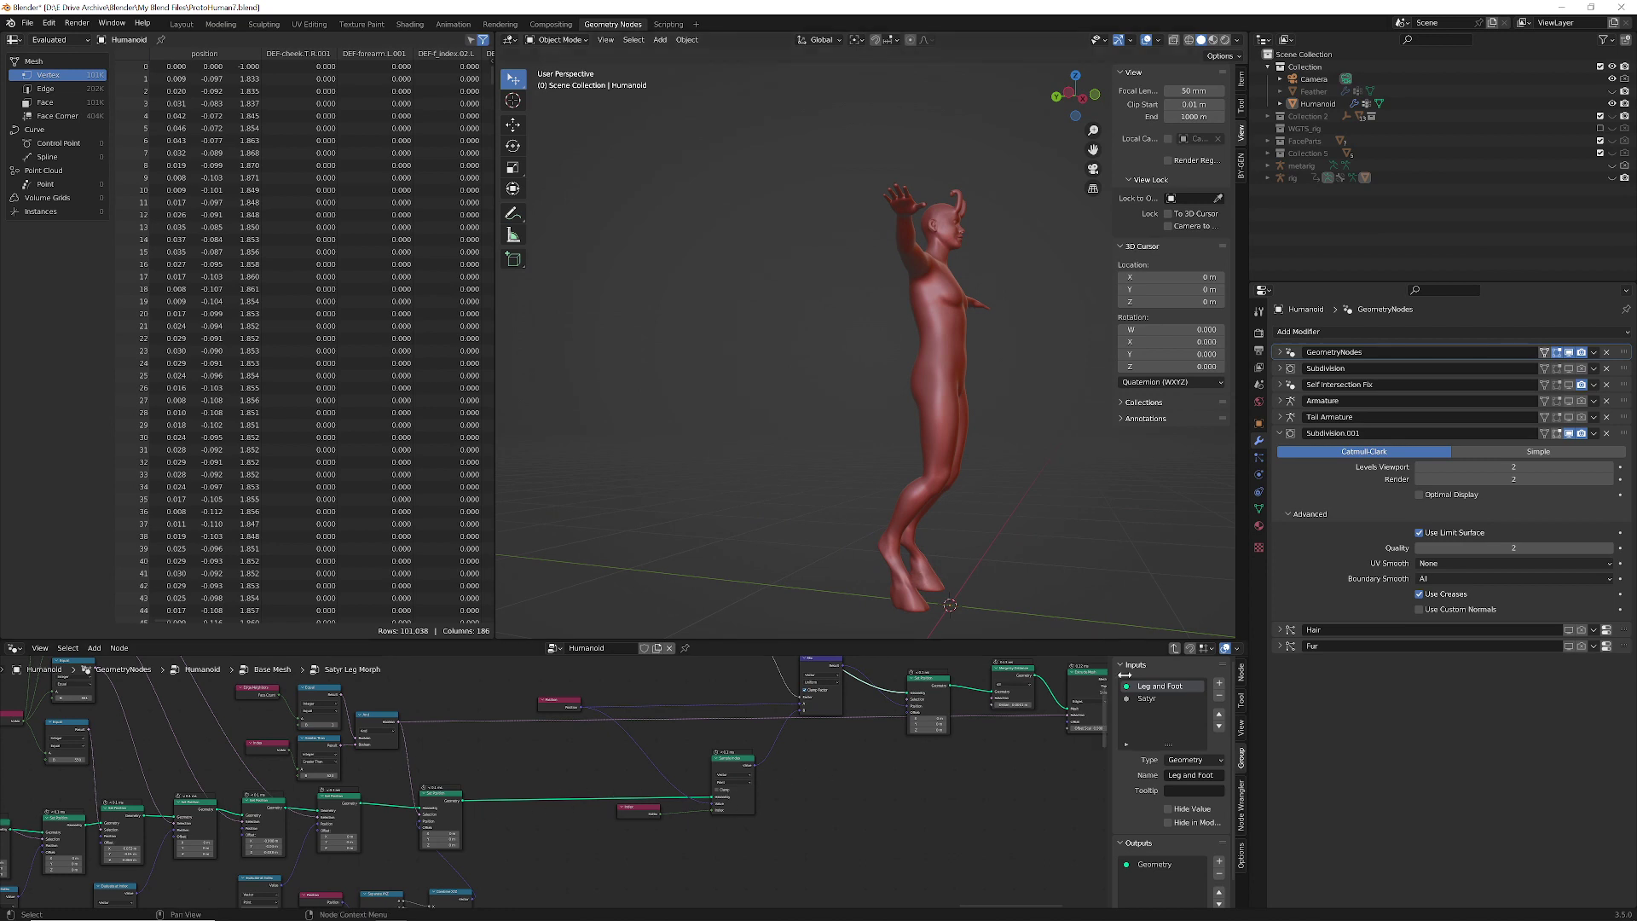
# - Go up to the Humanoid group and test the Base Mesh node's Satyr value at 0 and back at 1
pyautogui.click(1175, 650)
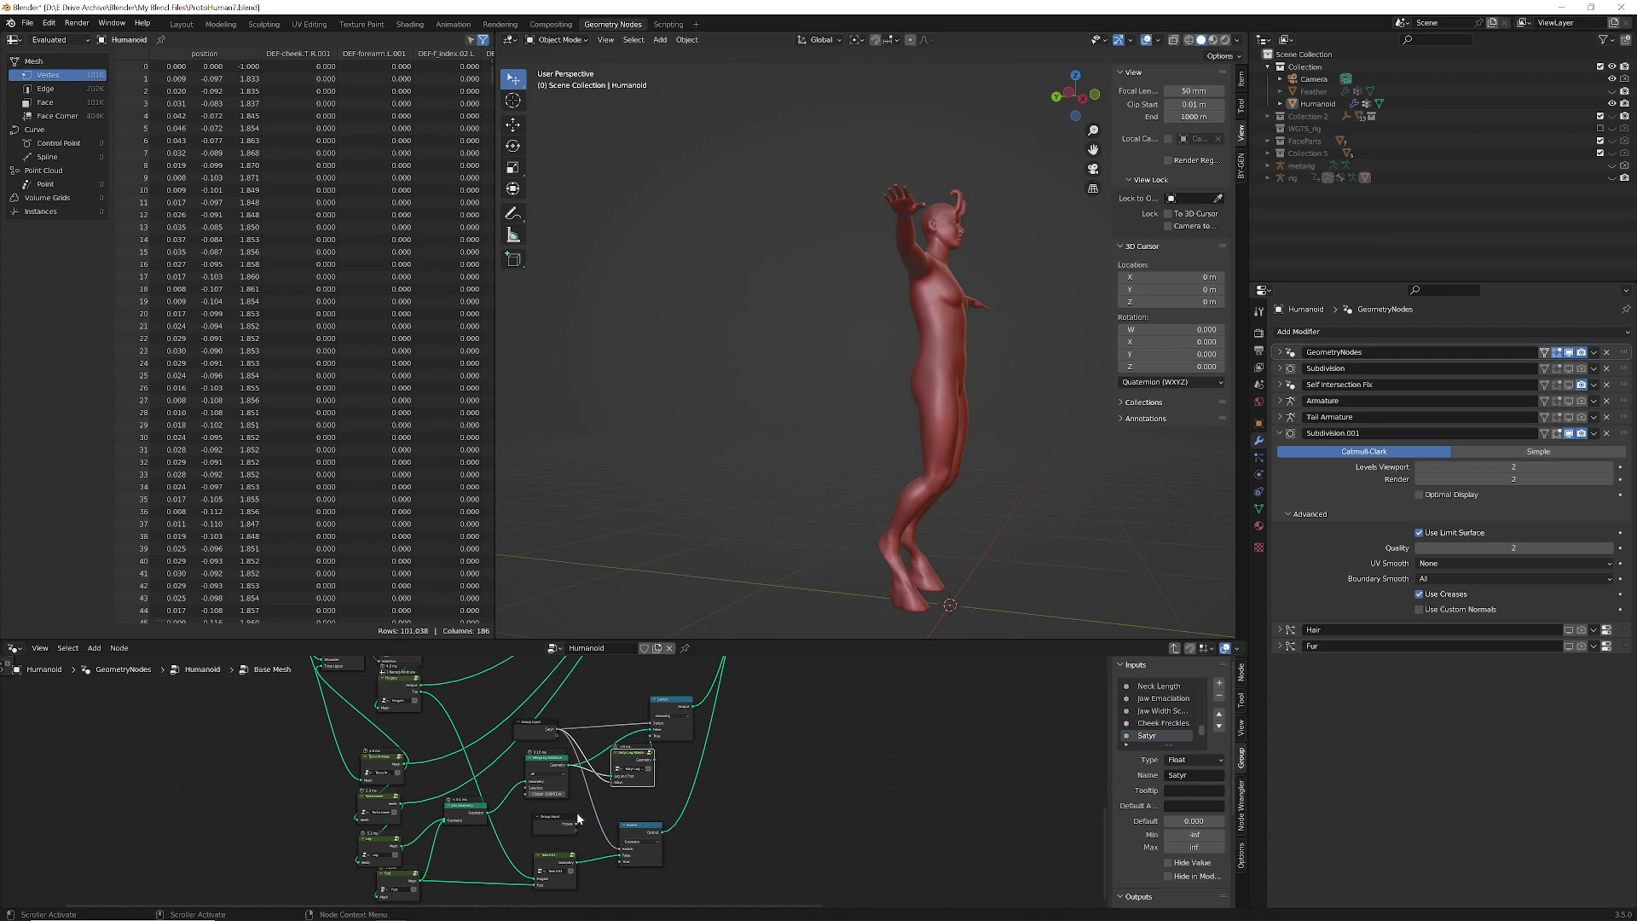
pyautogui.scroll(2, 607, 803)
pyautogui.scroll(1, 607, 803)
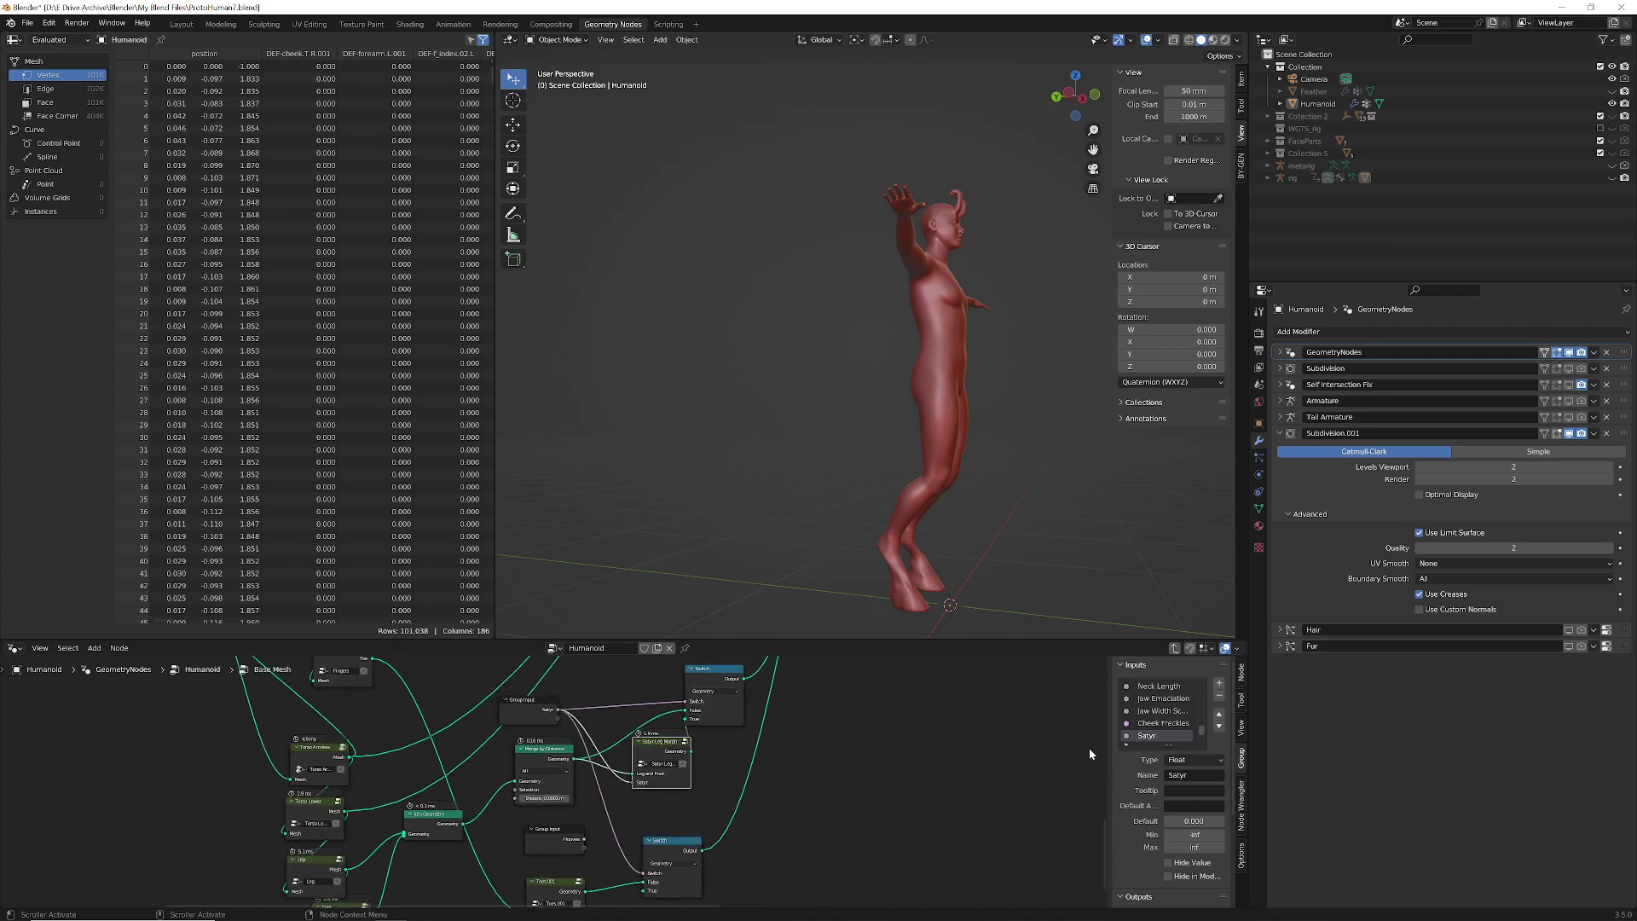
pyautogui.click(1174, 649)
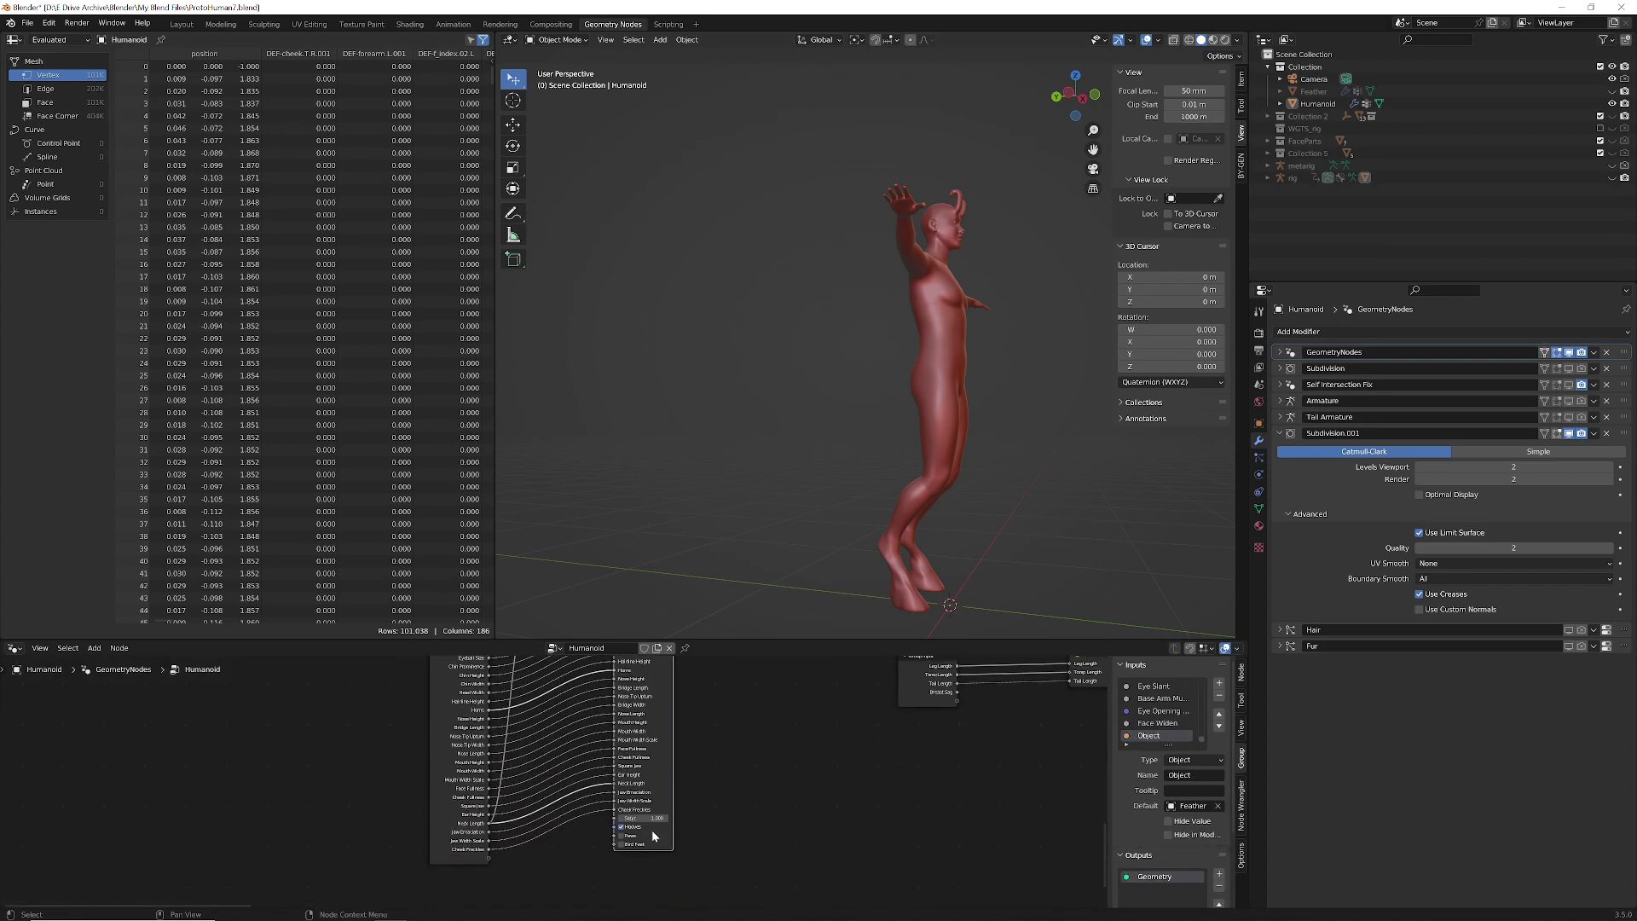
pyautogui.click(645, 818)
pyautogui.write('0')
pyautogui.press('Return')
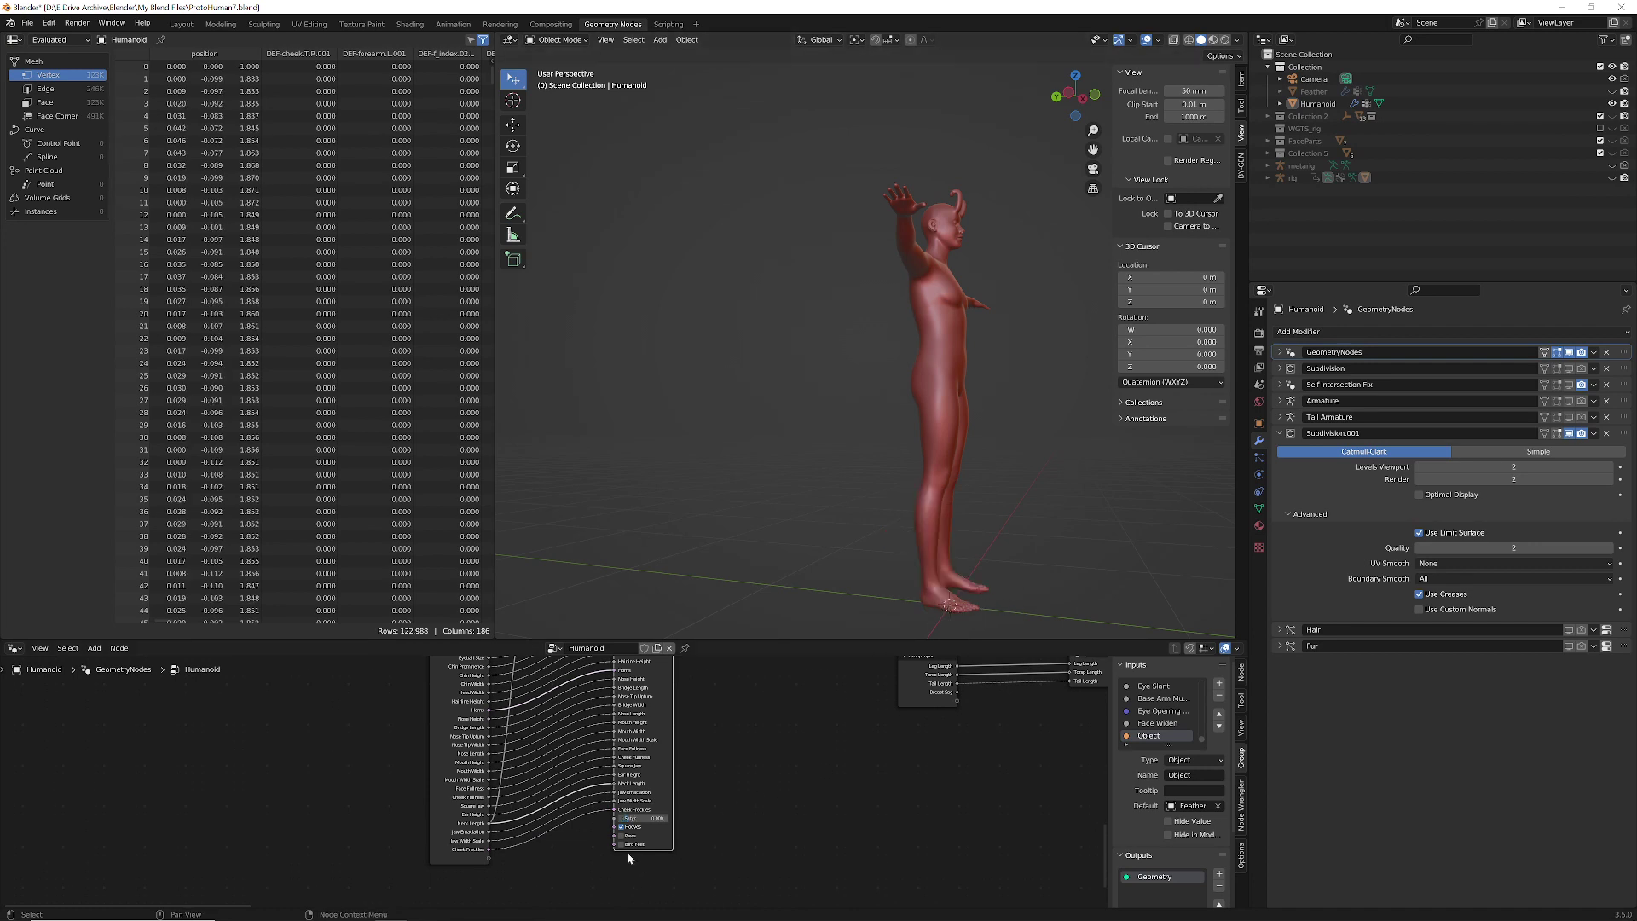
pyautogui.click(635, 818)
pyautogui.write('1')
pyautogui.press('Return')
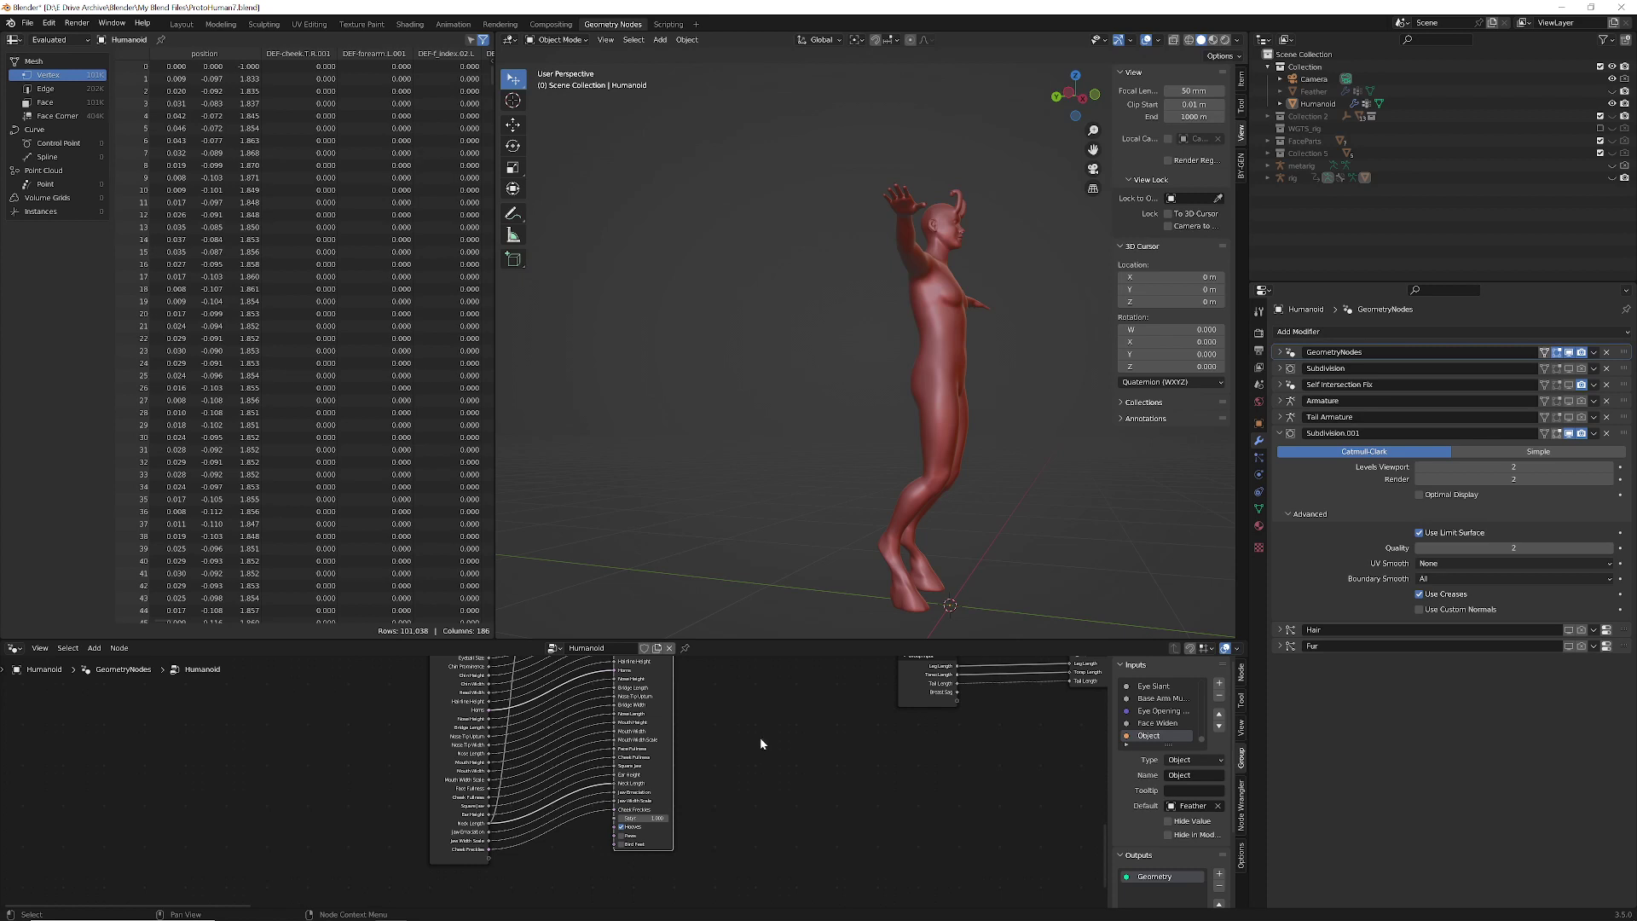
# - Test the Base Mesh node's Satyr value at 0.2, 0.3 and 0.4, and restore it to 1
pyautogui.moveTo(761, 743); pyautogui.dragTo(754, 819, button='middle')
pyautogui.click(666, 876)
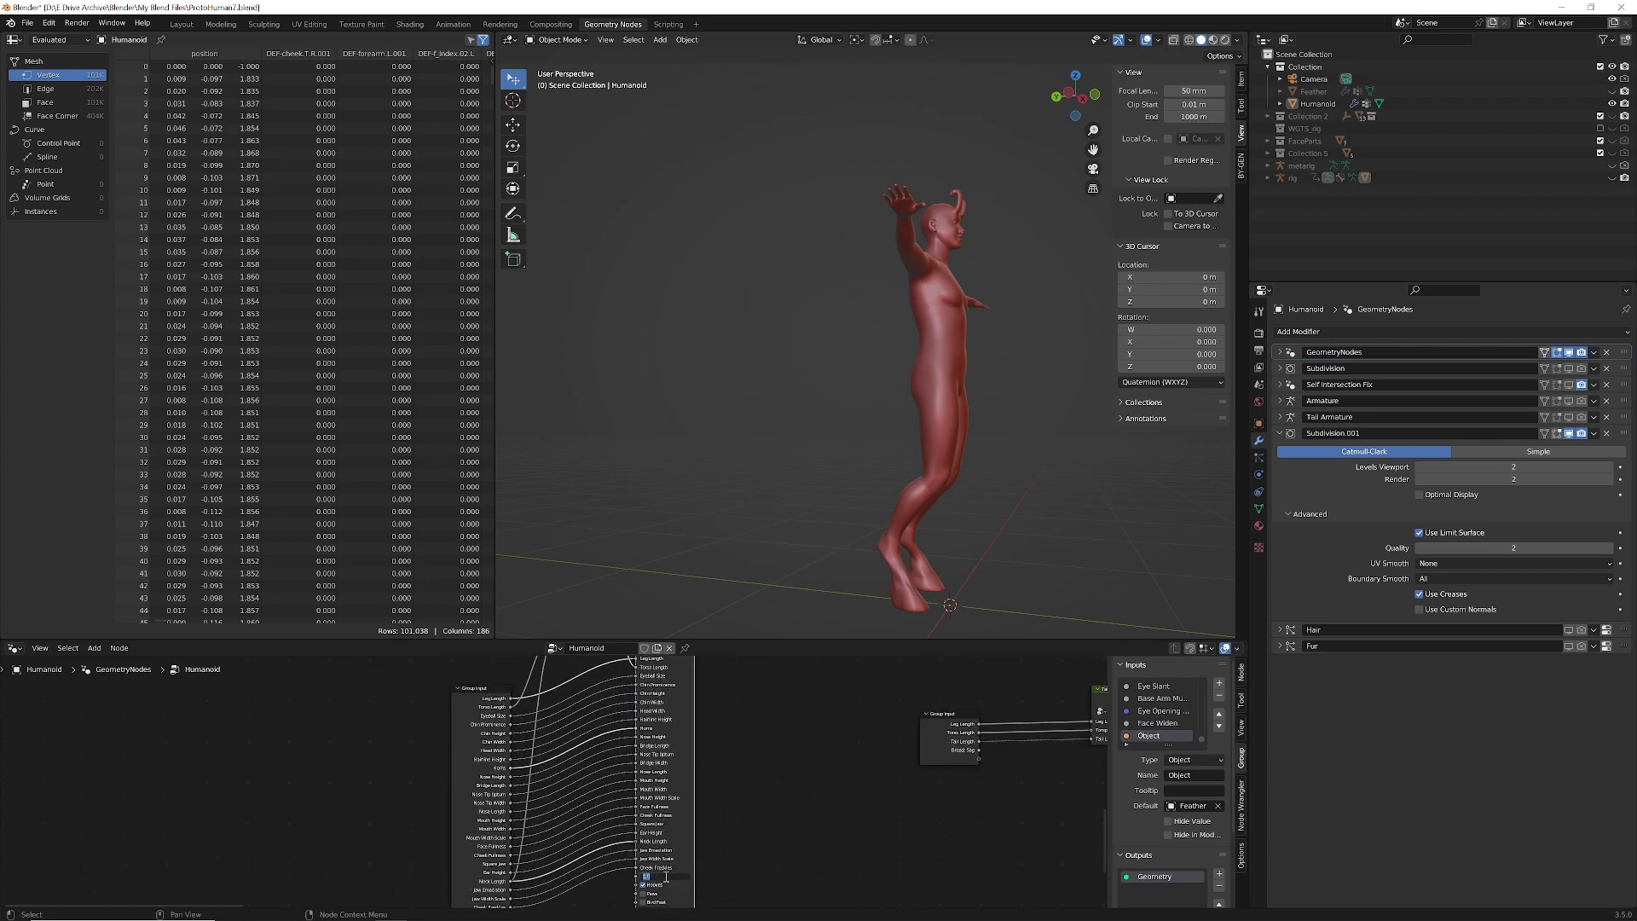
pyautogui.press('BackSpace')
pyautogui.write('.2')
pyautogui.press('Return')
pyautogui.click(667, 876)
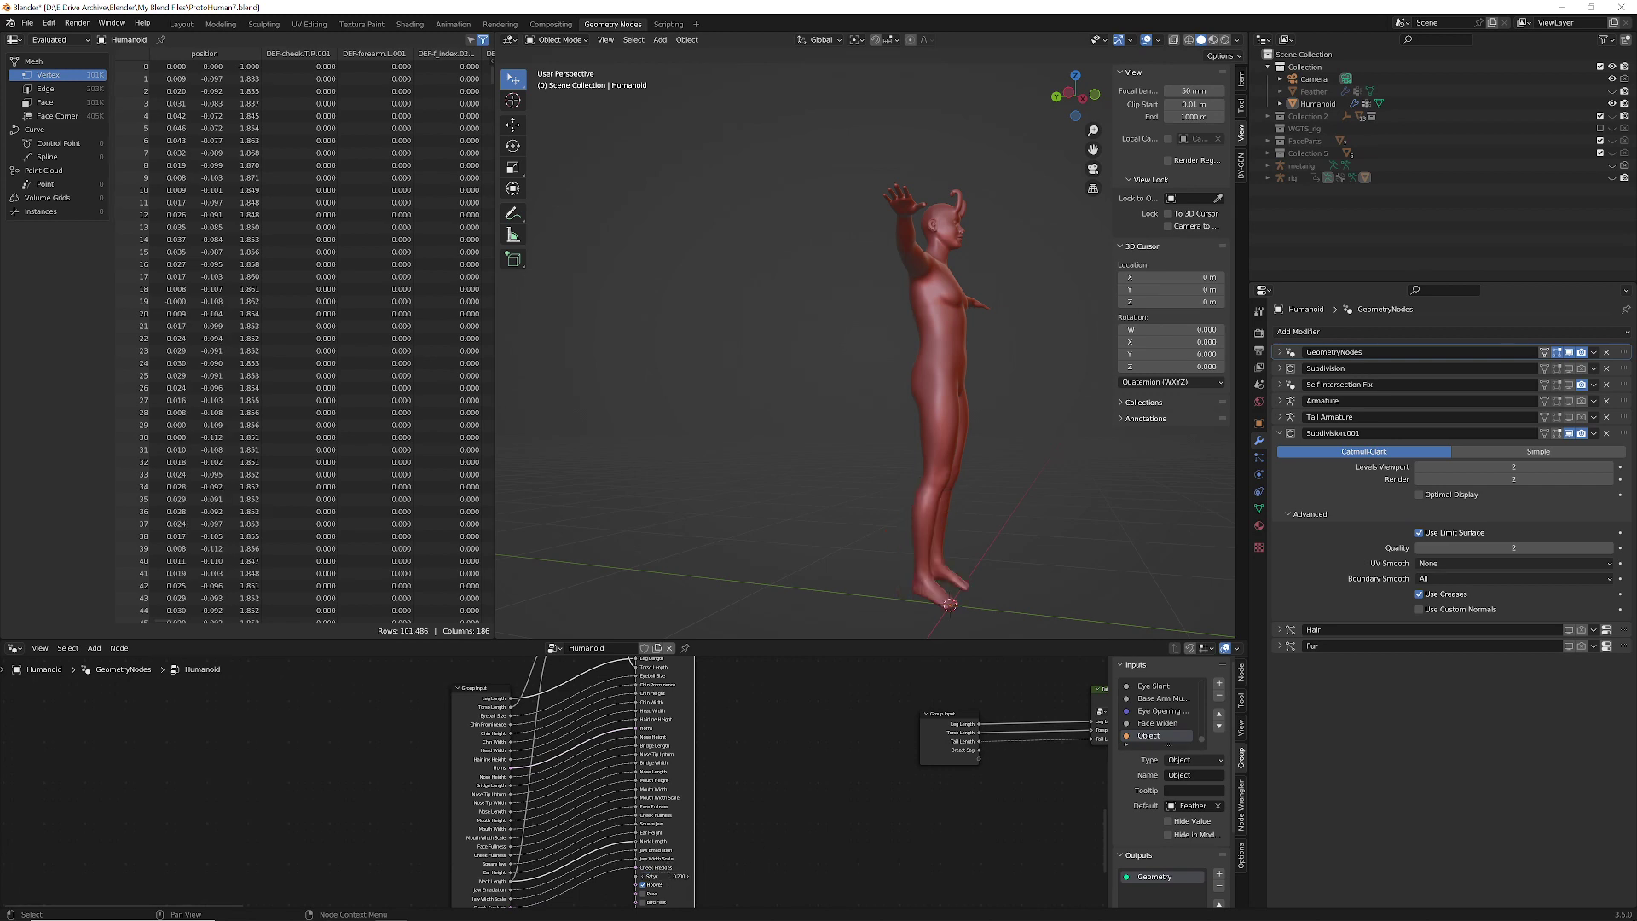
pyautogui.press('BackSpace')
pyautogui.write('.3')
pyautogui.press('Return')
pyautogui.click(665, 875)
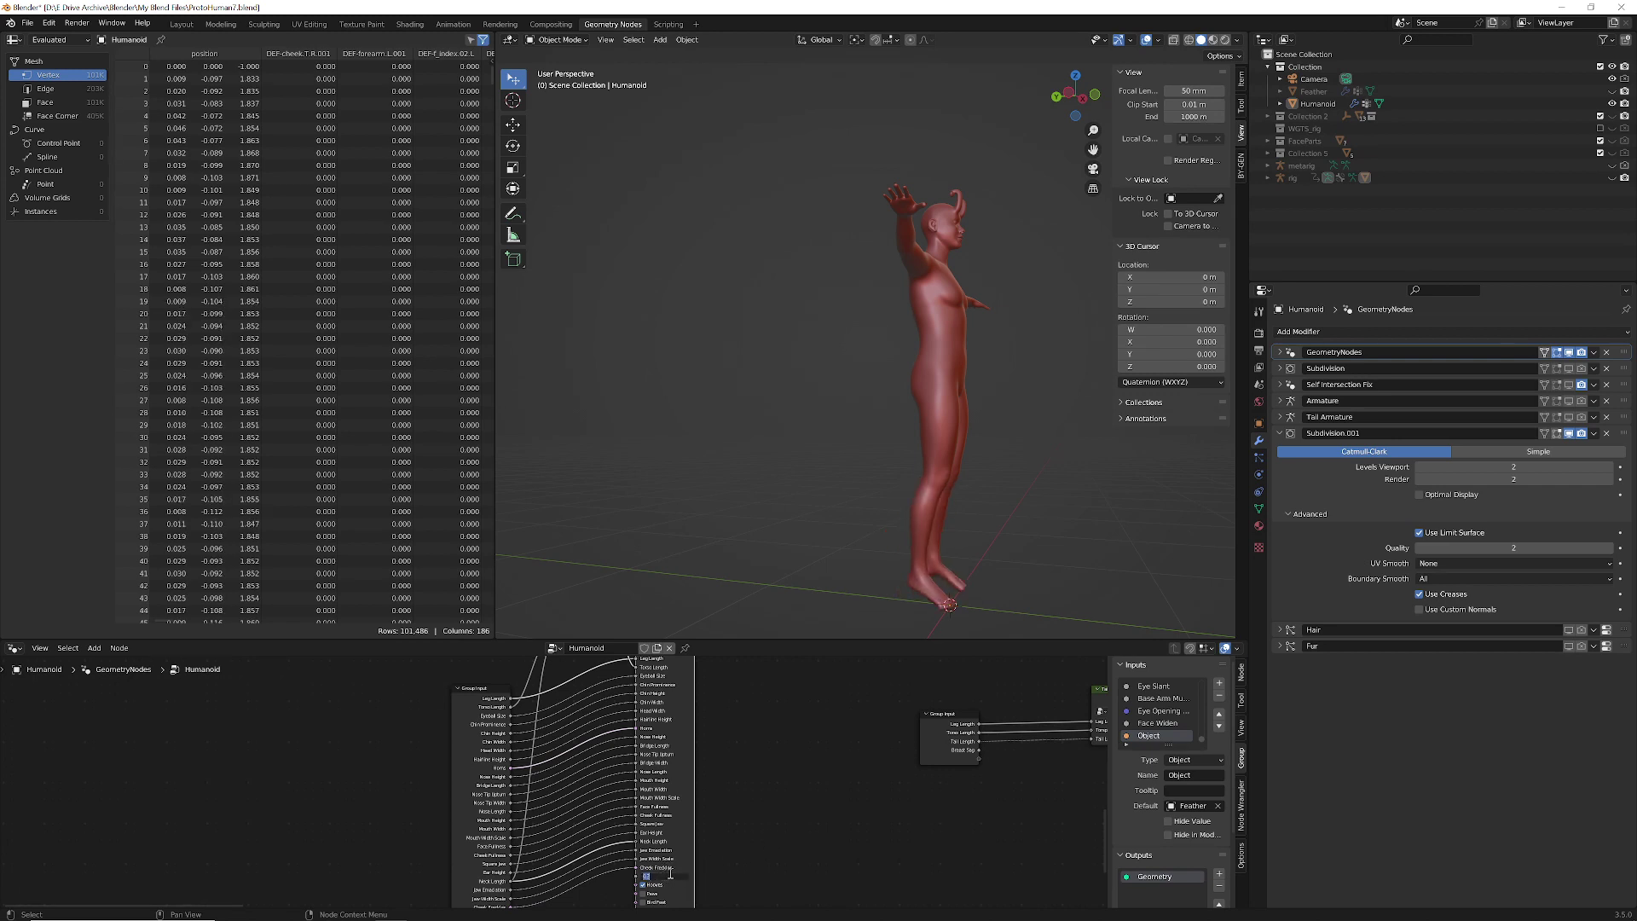
pyautogui.write('.4')
pyautogui.press('Return')
pyautogui.click(661, 876)
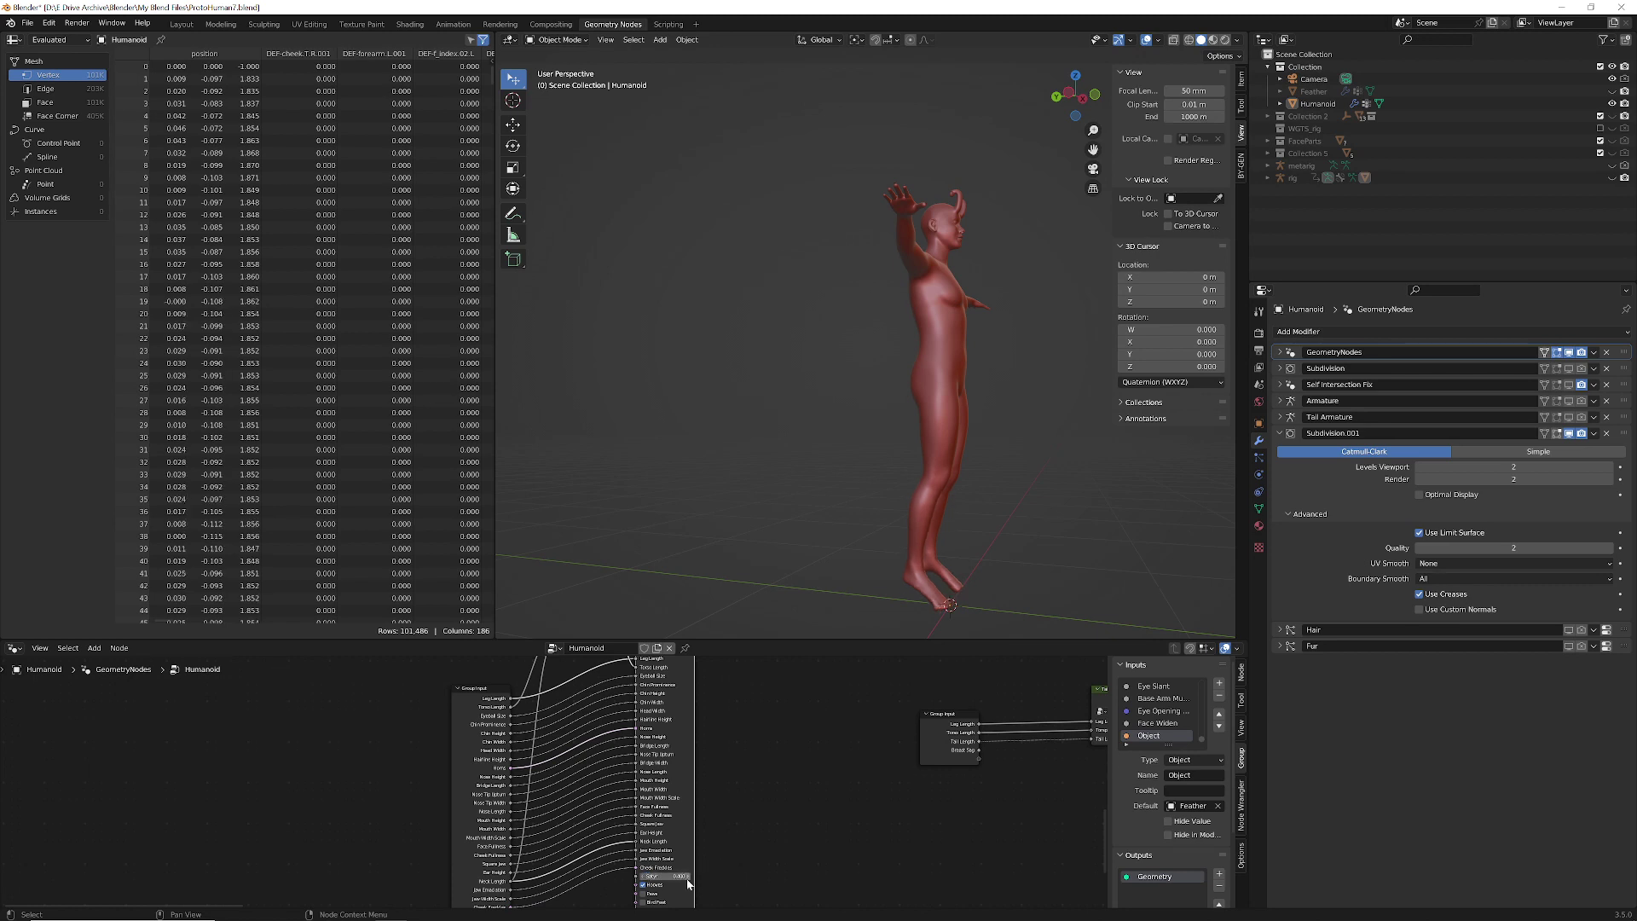
pyautogui.write('.')
pyautogui.press('Return')
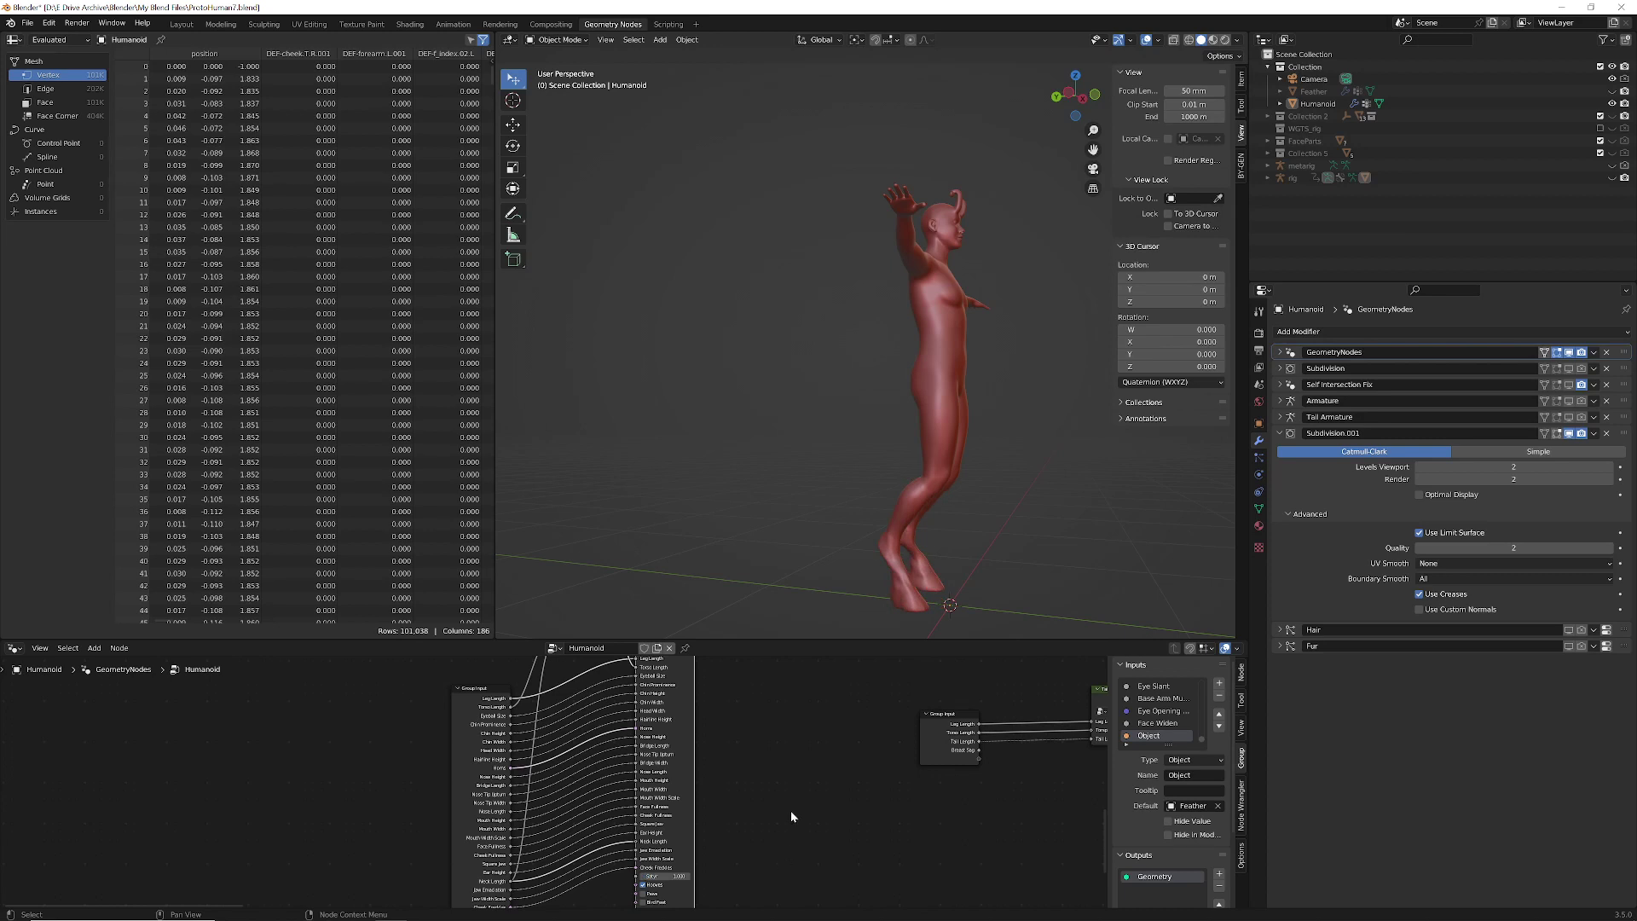
# - Enter the Base Mesh group and reopen the Satyr Leg Morph group nested inside it
pyautogui.moveTo(754, 742); pyautogui.dragTo(753, 823, button='middle')
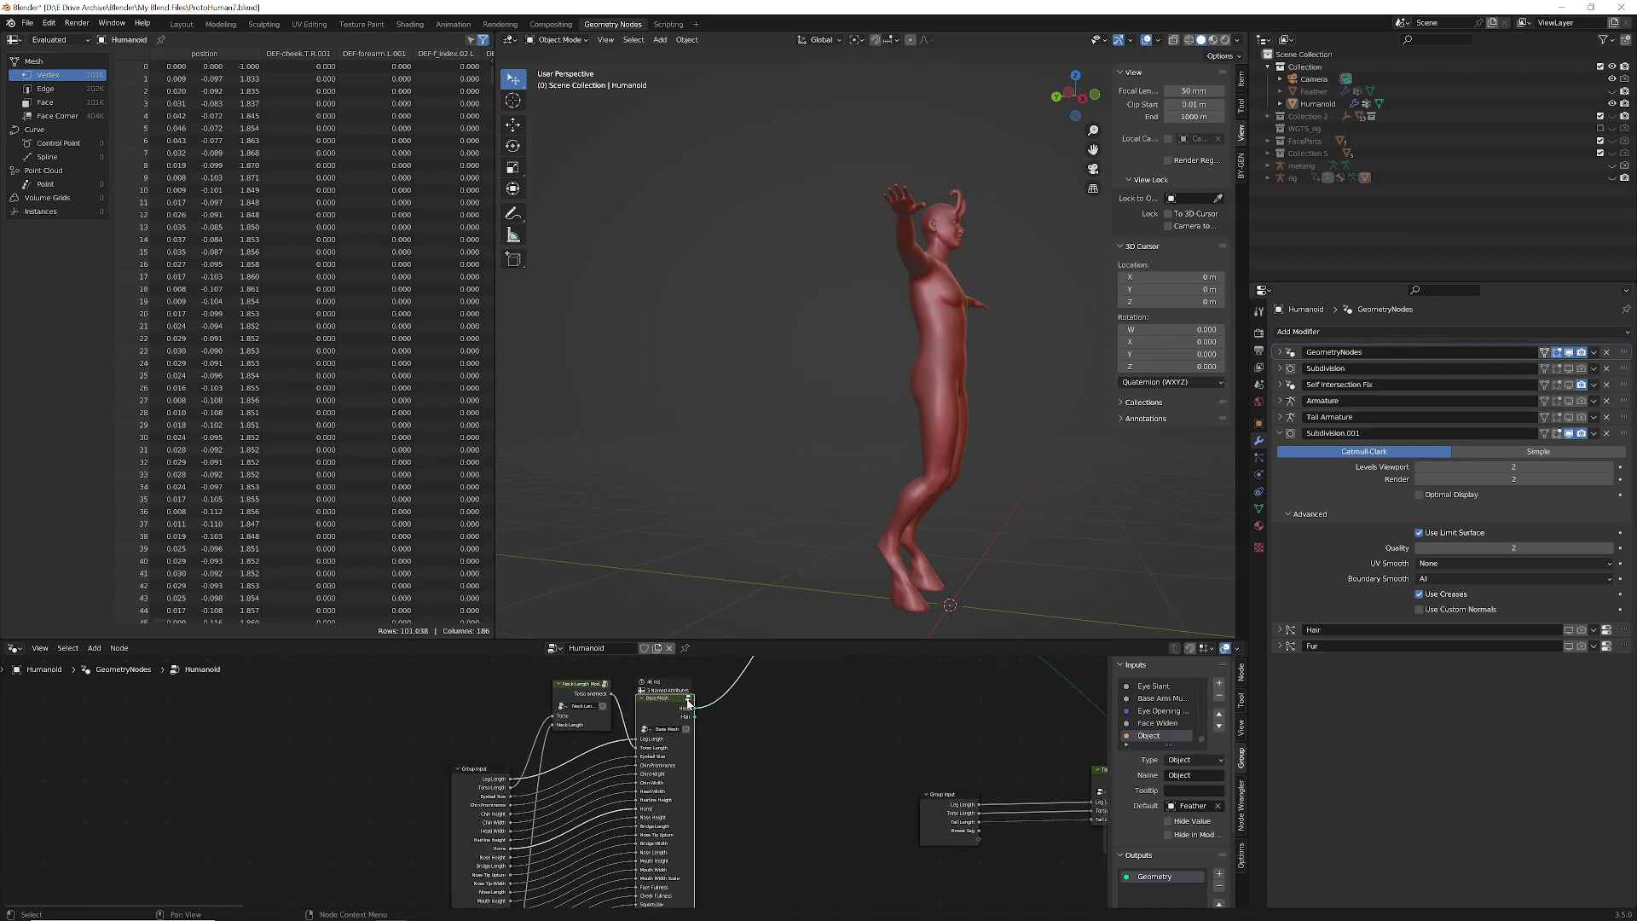
pyautogui.click(687, 699)
pyautogui.press('Tab')
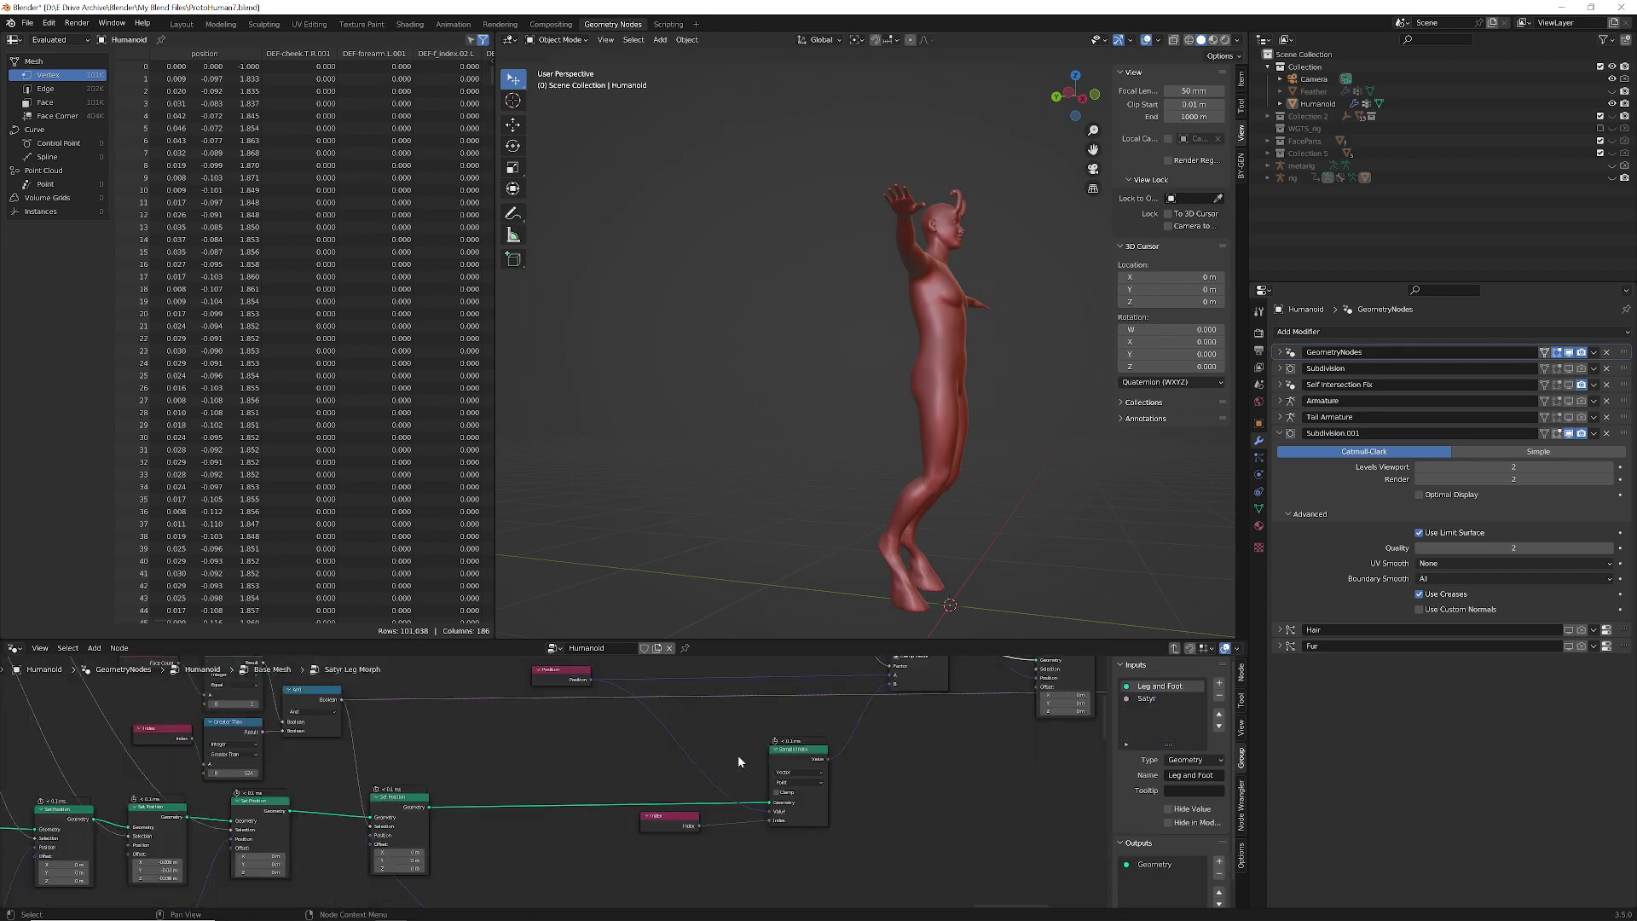
pyautogui.moveTo(581, 766); pyautogui.dragTo(471, 795, button='middle')
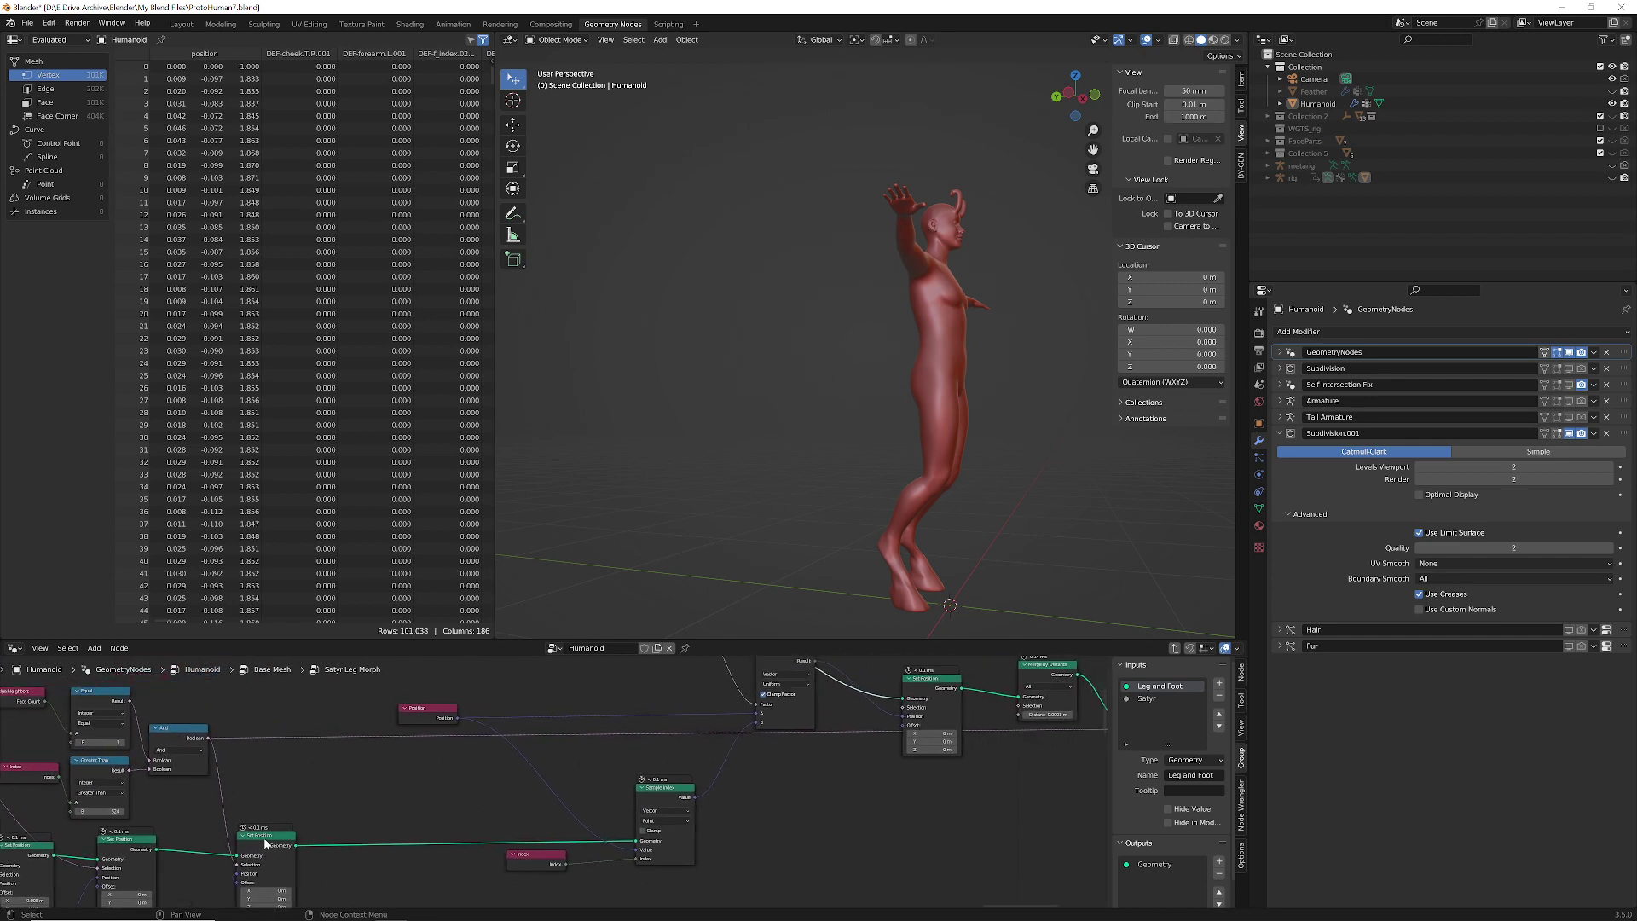
# - Shift the last Set Position, Sample Index and Index nodes slightly, and cut and reconnect the link between Index and Sample Index
pyautogui.moveTo(264, 842); pyautogui.dragTo(280, 843)
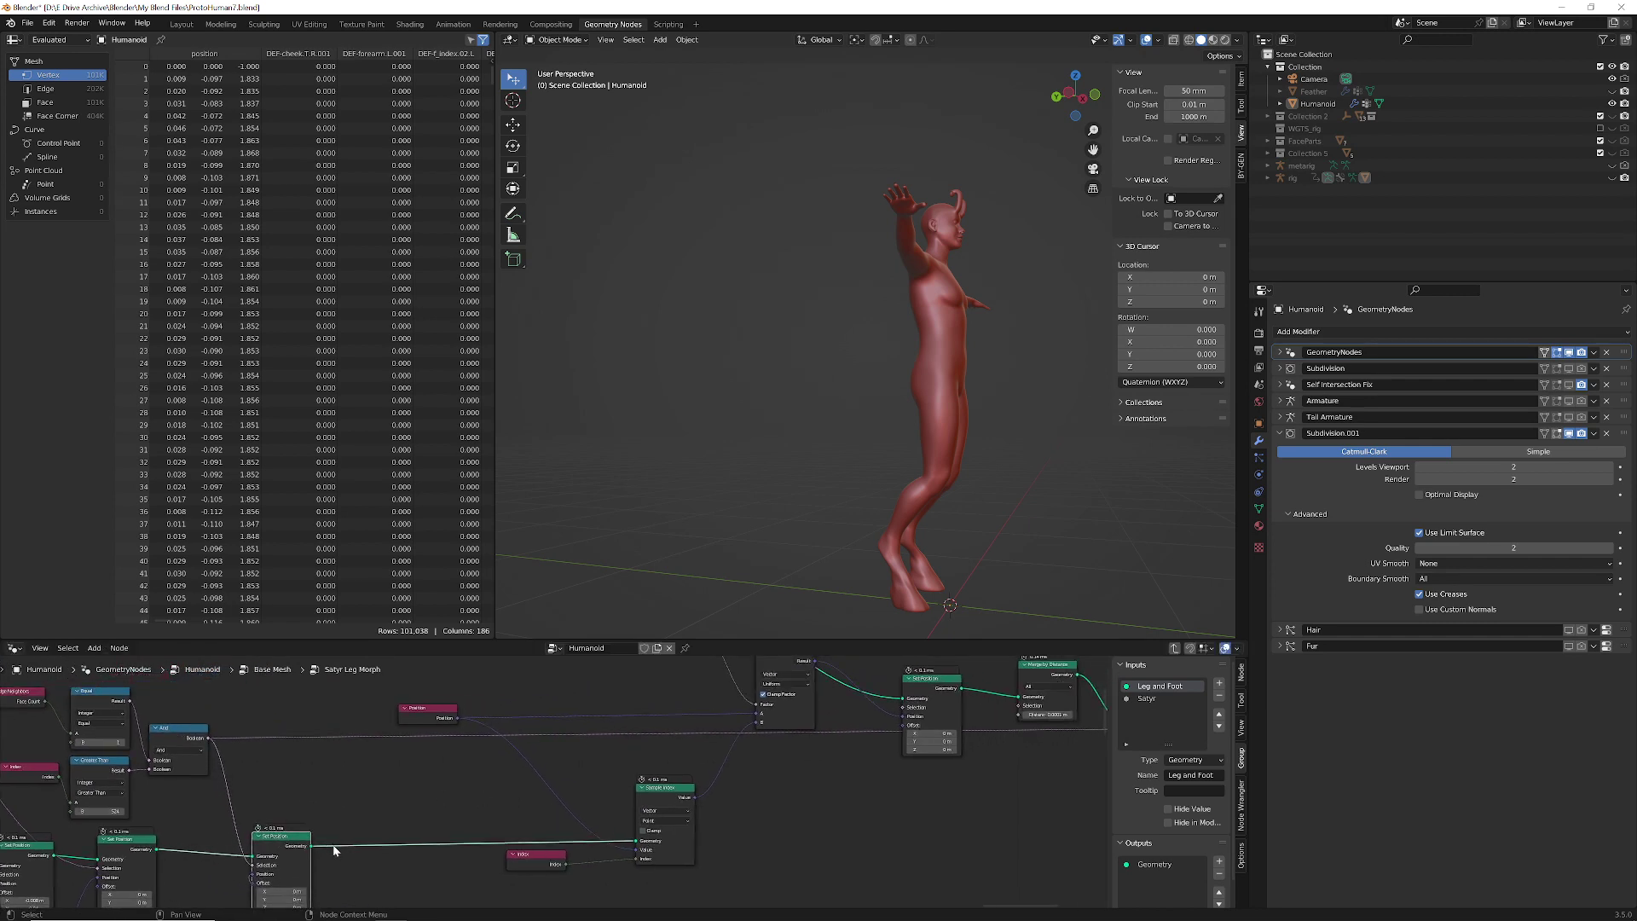
pyautogui.moveTo(662, 790); pyautogui.dragTo(630, 789)
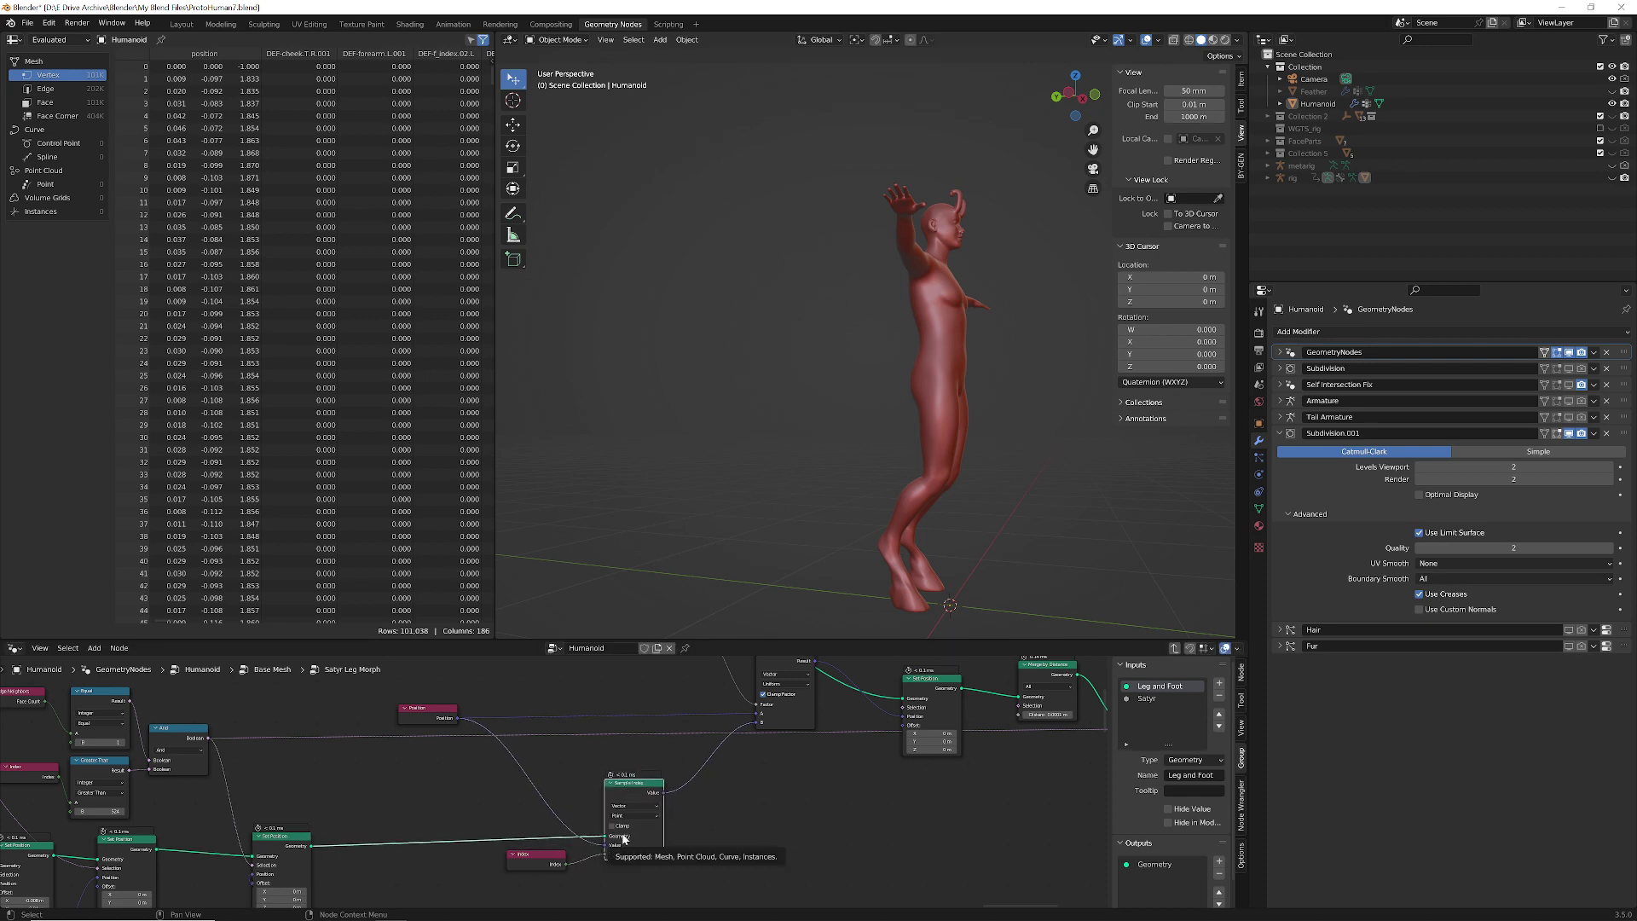
pyautogui.moveTo(528, 857); pyautogui.dragTo(536, 862)
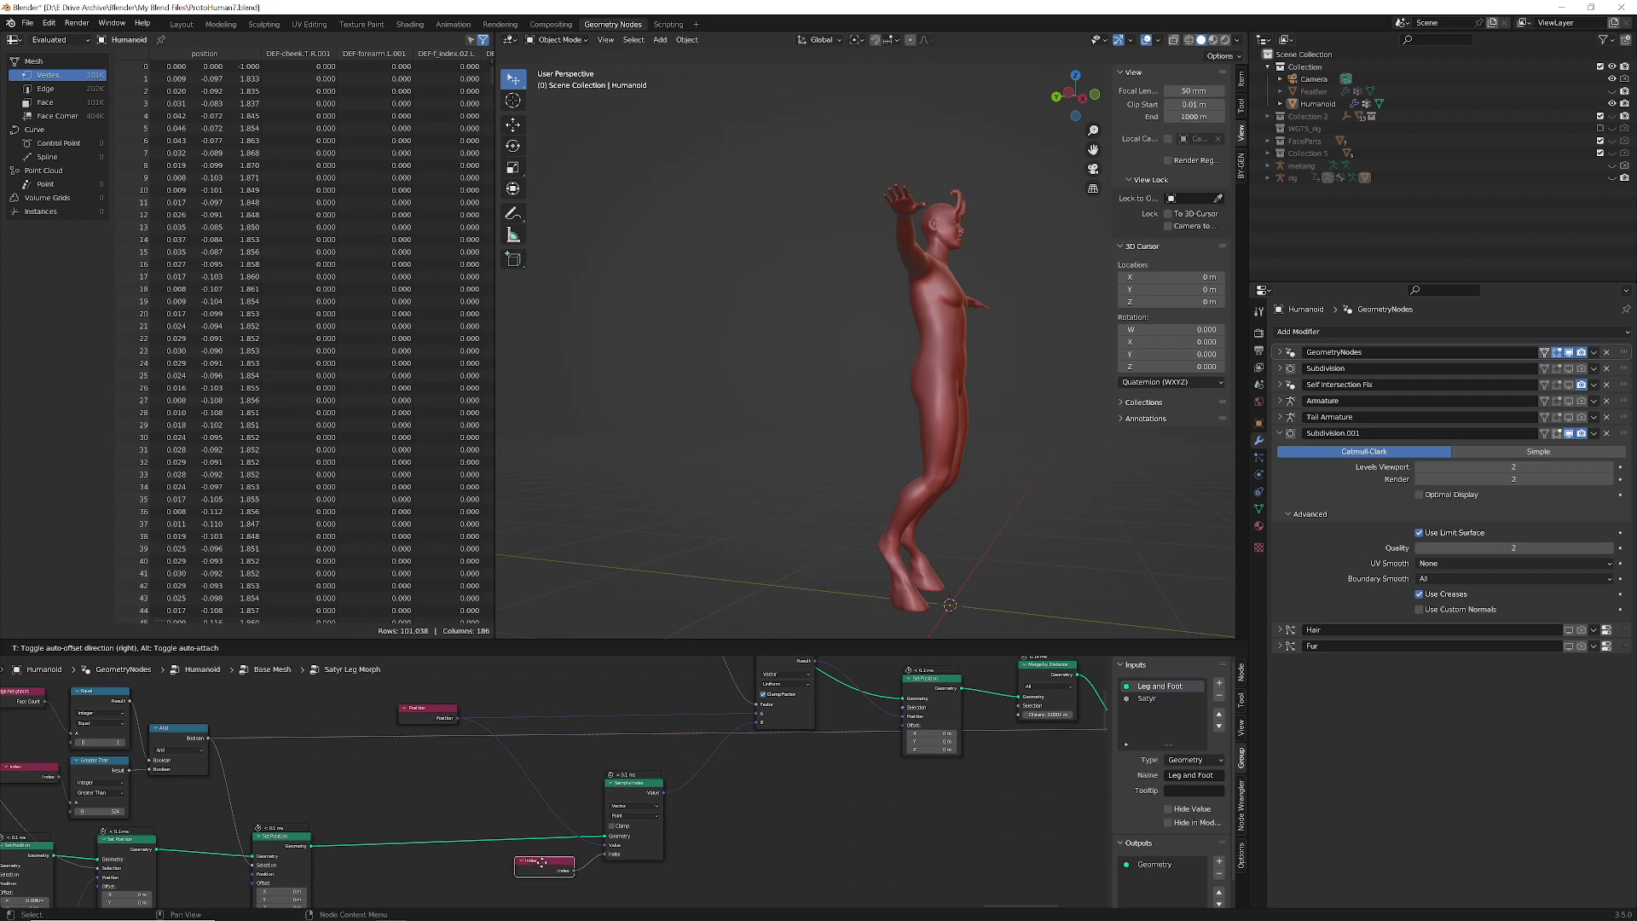
pyautogui.keyDown('ctrl'); pyautogui.moveTo(602, 873); pyautogui.dragTo(626, 853, button='right'); pyautogui.keyUp('ctrl')
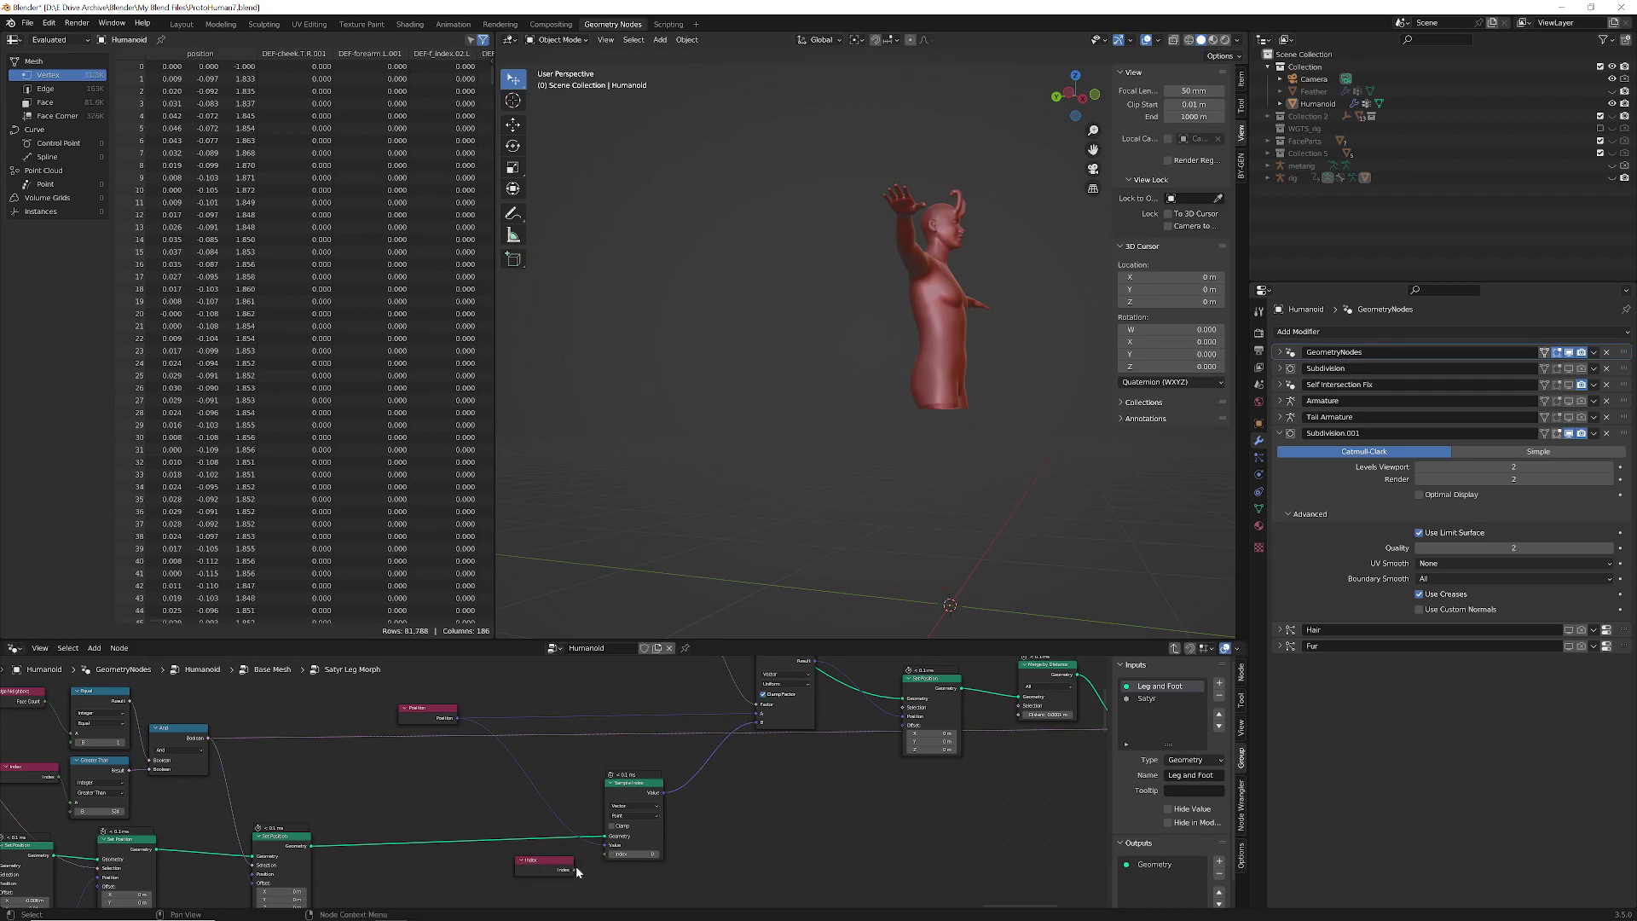
pyautogui.moveTo(574, 870); pyautogui.dragTo(608, 854)
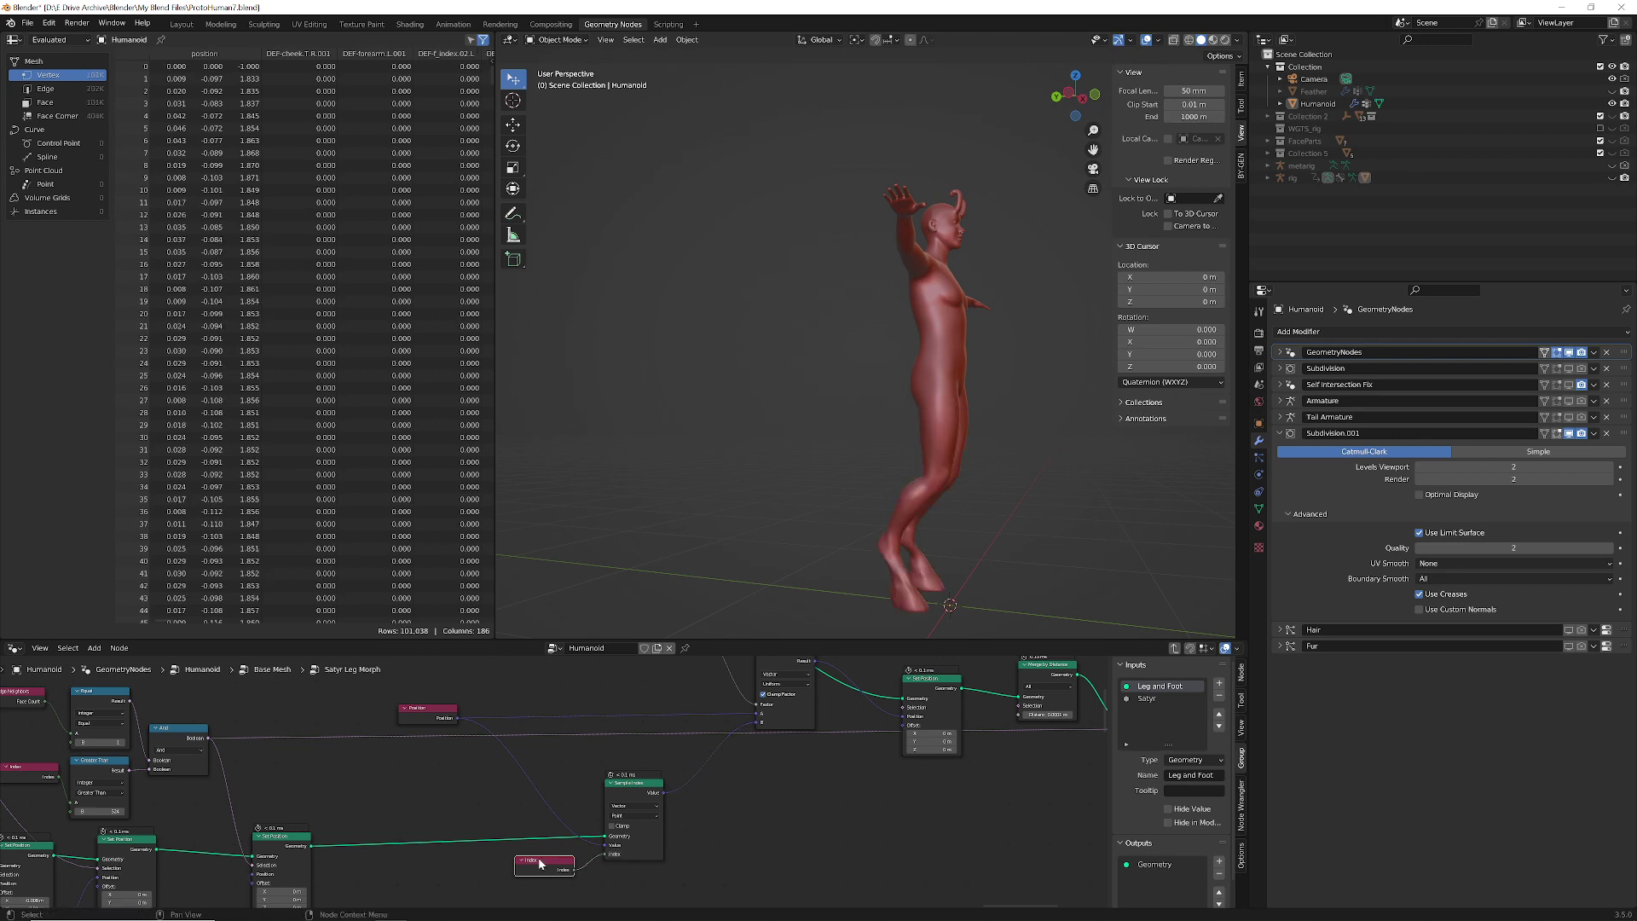
# - Reposition the Mix node and the Set Position node that receives its result
pyautogui.moveTo(782, 817); pyautogui.dragTo(724, 856, button='middle')
pyautogui.moveTo(870, 720); pyautogui.dragTo(869, 712)
pyautogui.moveTo(735, 708); pyautogui.dragTo(729, 735)
pyautogui.moveTo(867, 718); pyautogui.dragTo(872, 713)
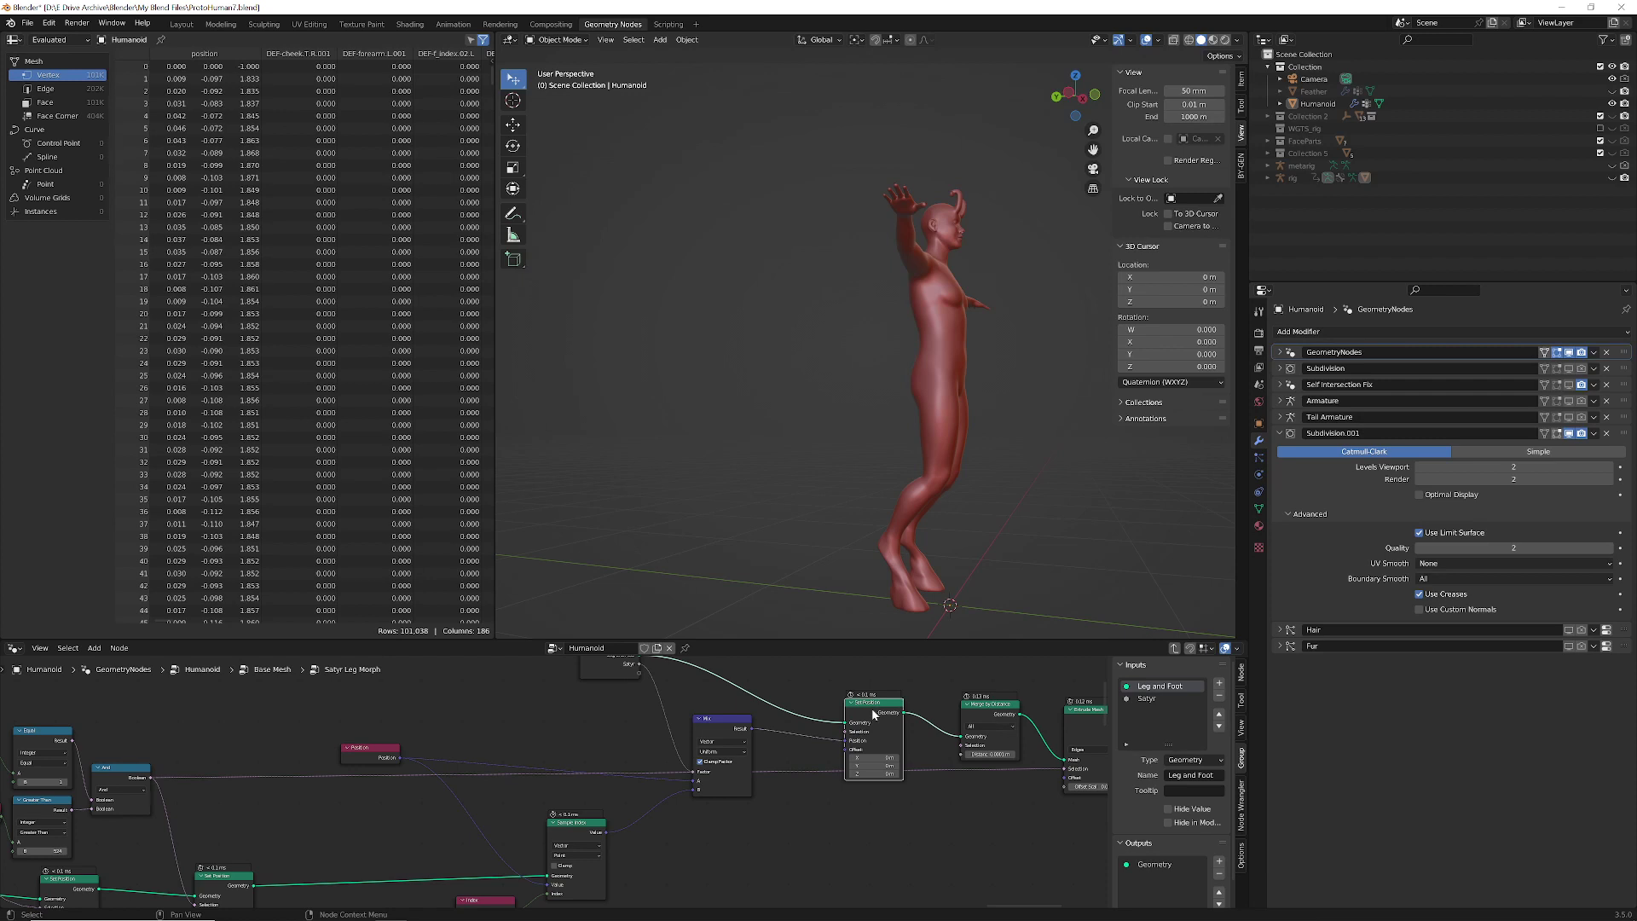
pyautogui.moveTo(875, 715)
pyautogui.mouseDown(button='middle')
pyautogui.moveTo(884, 755)
pyautogui.moveTo(896, 714)
pyautogui.mouseUp(button='middle')
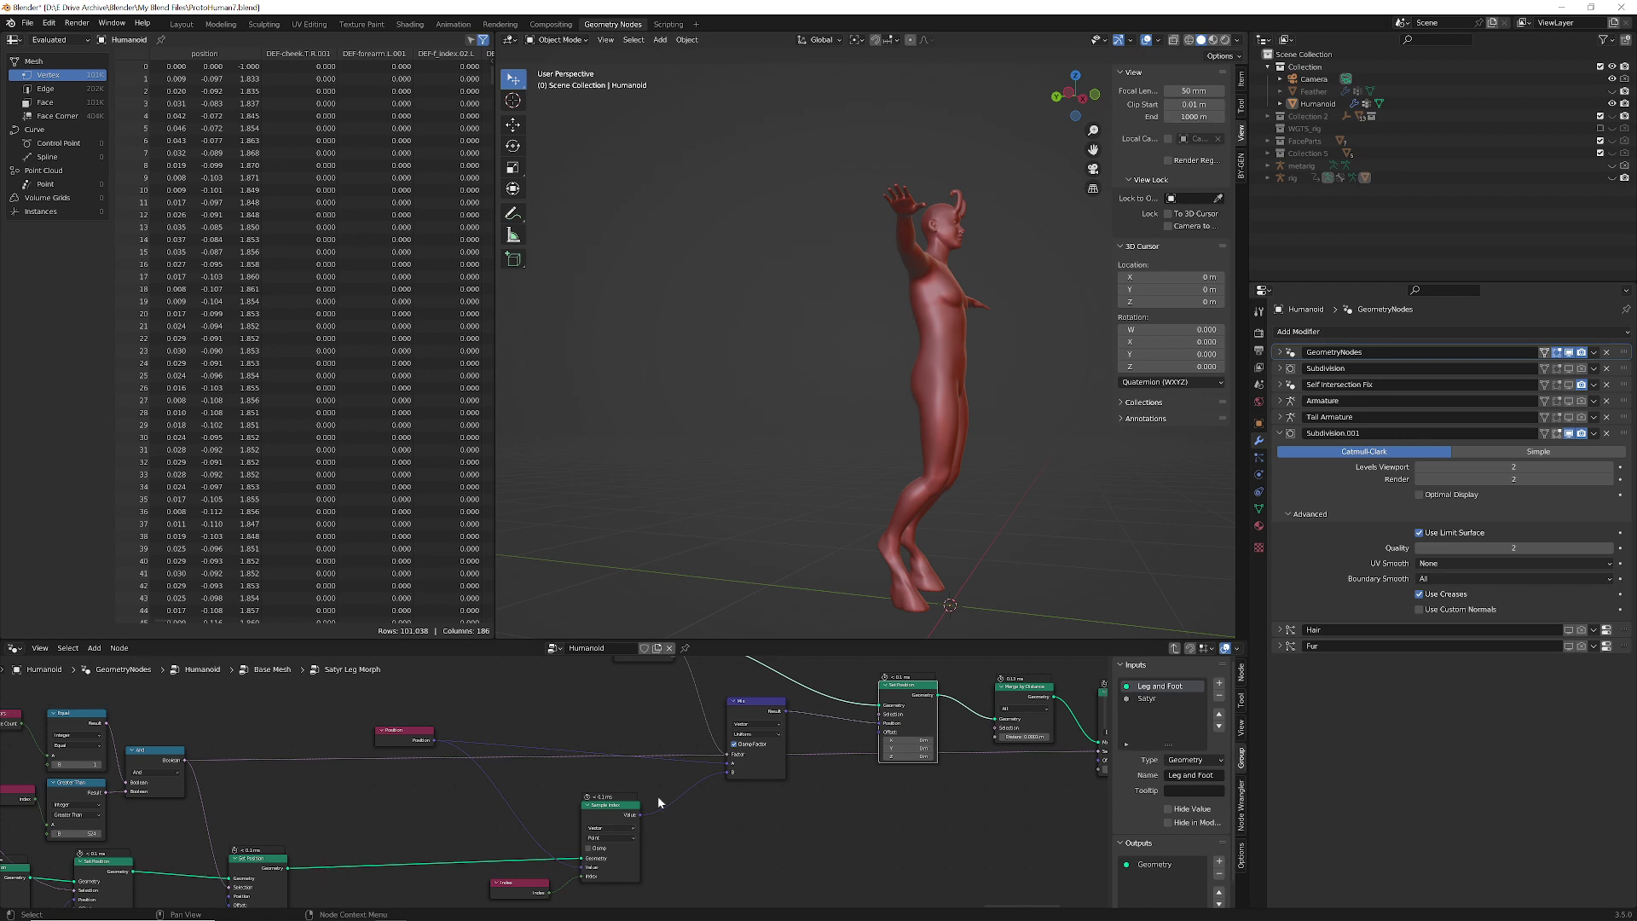
# - Move the Position node closer to the Mix node, and nudge the Mix and Group Input nodes
pyautogui.moveTo(388, 736); pyautogui.dragTo(463, 736)
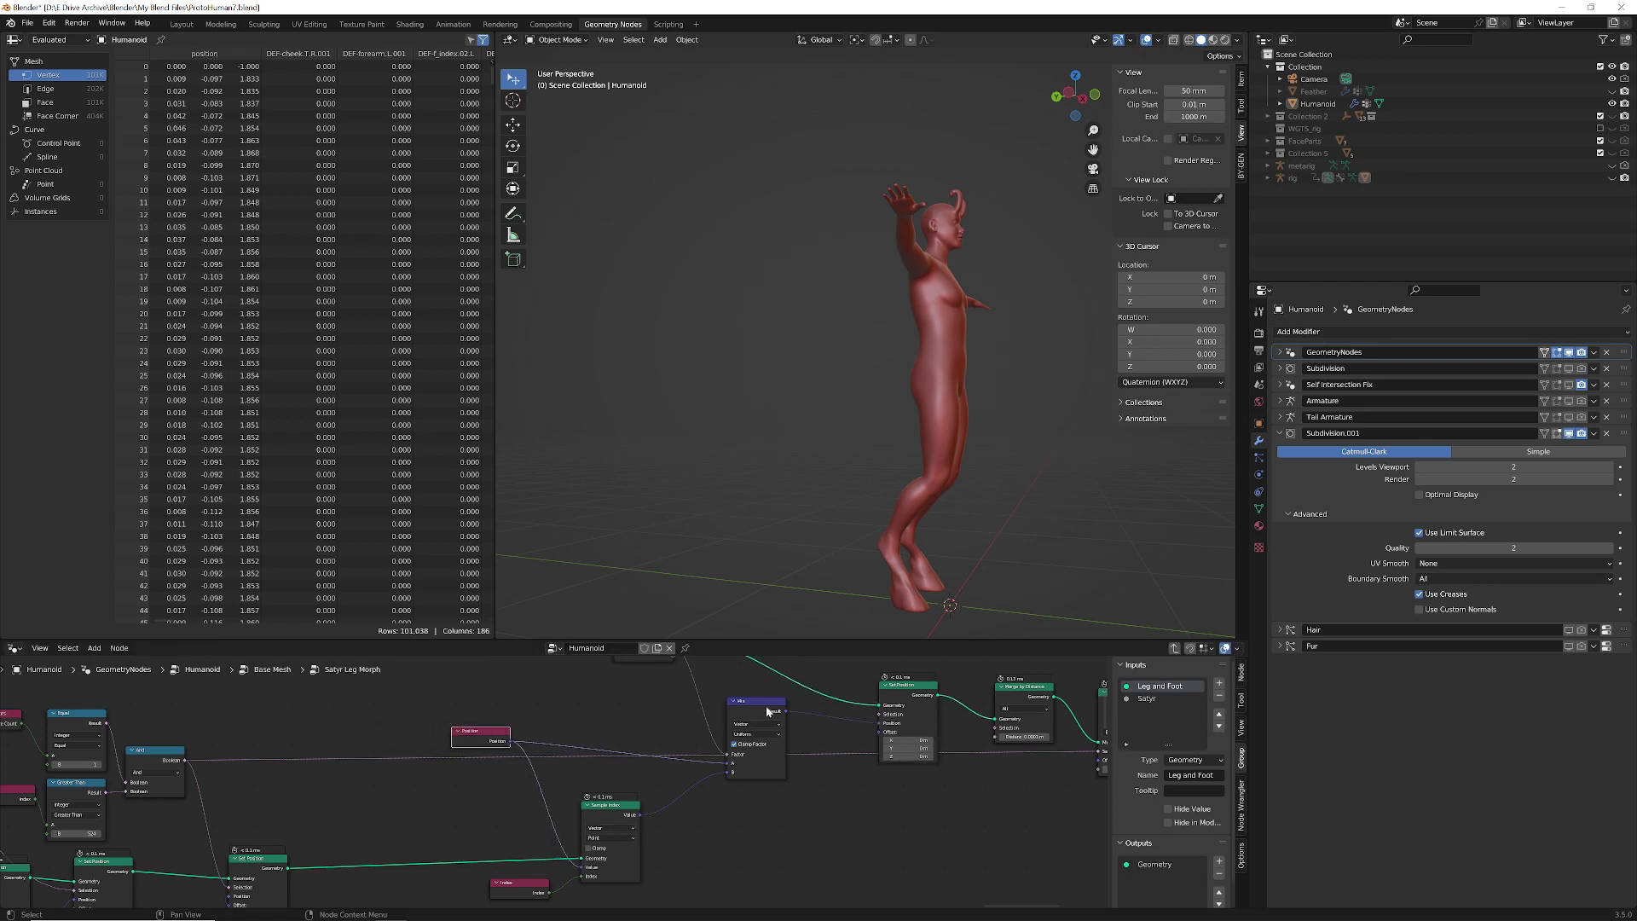
pyautogui.moveTo(754, 709); pyautogui.dragTo(754, 714)
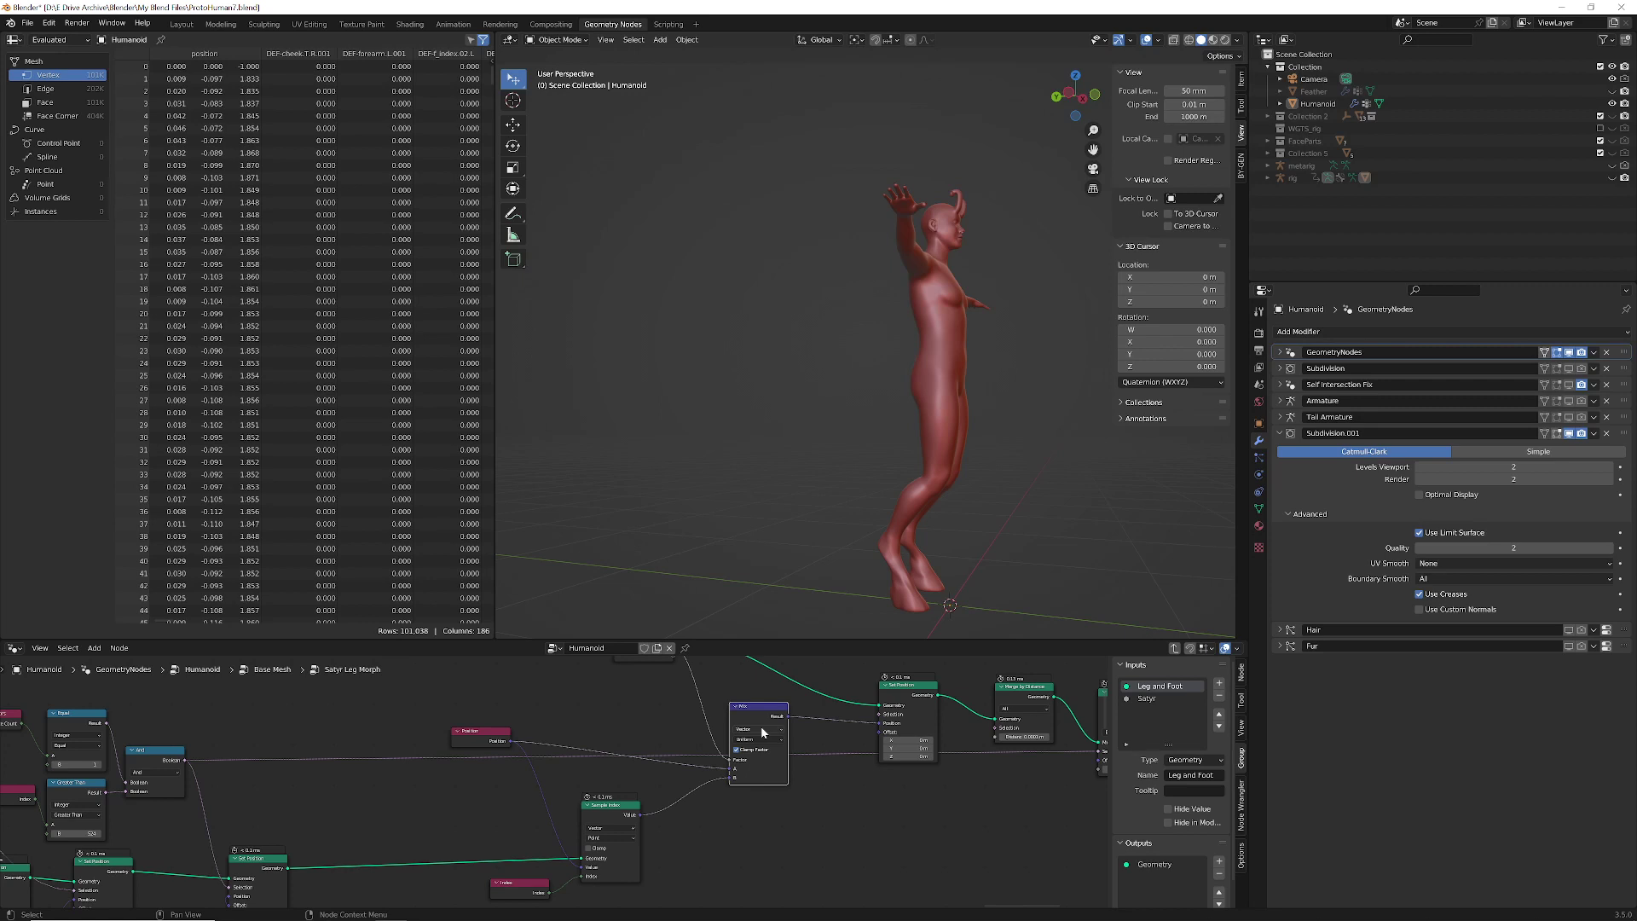
pyautogui.moveTo(732, 677); pyautogui.dragTo(717, 745, button='middle')
pyautogui.moveTo(625, 694); pyautogui.dragTo(624, 707)
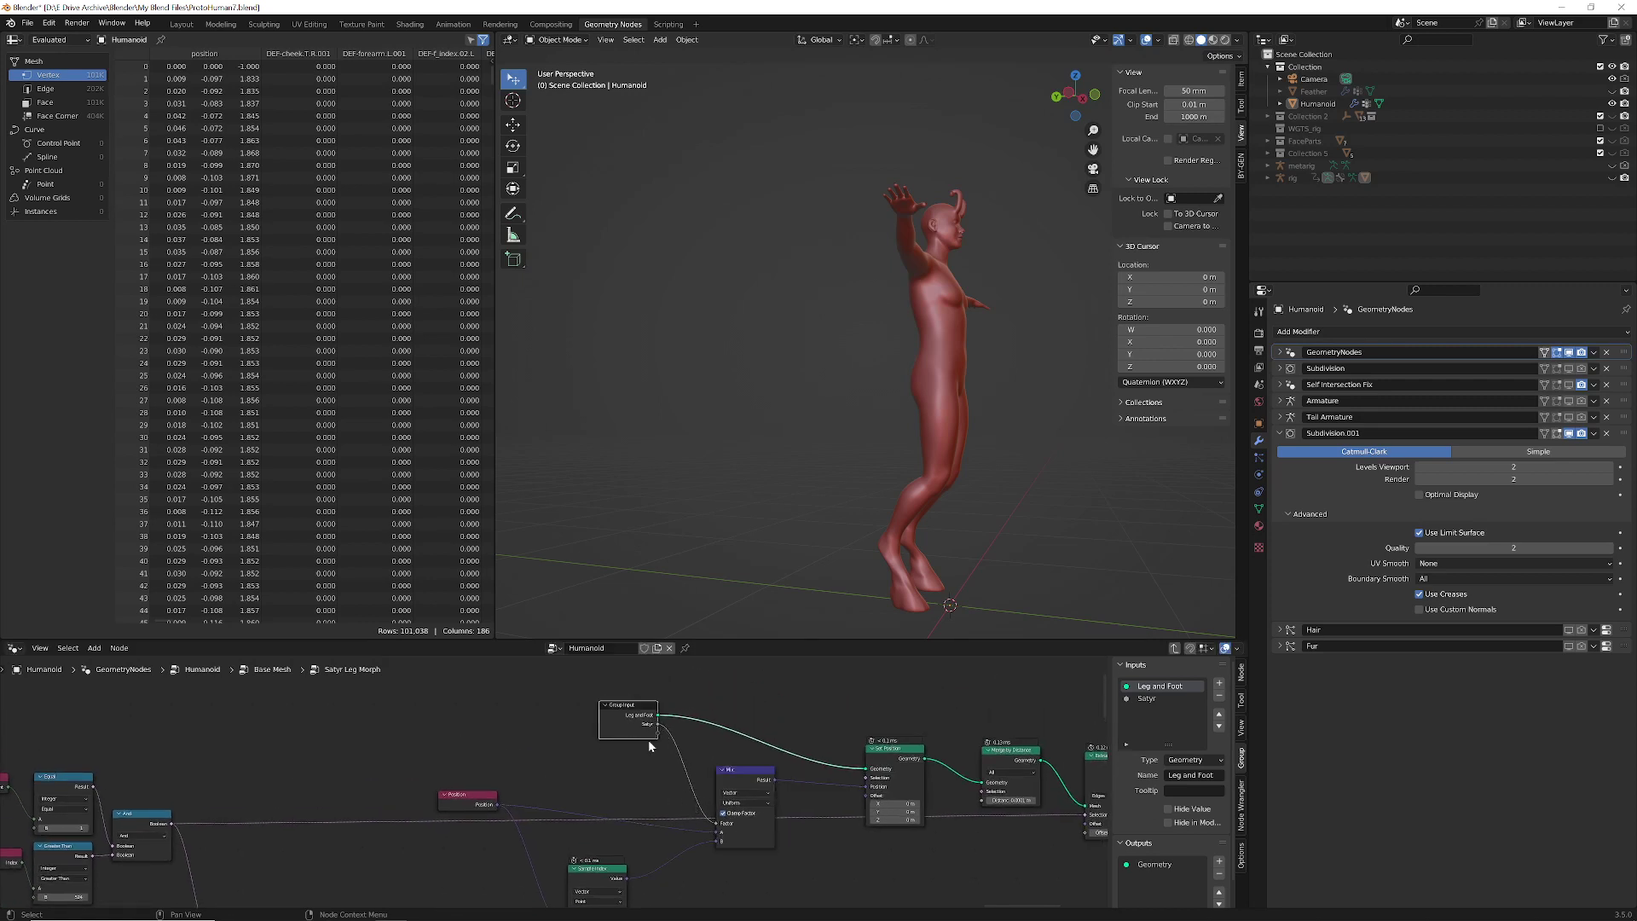
# - Nudge the Position and Sample Index nodes slightly upward beside the Mix node
pyautogui.moveTo(725, 827)
pyautogui.moveTo(762, 862); pyautogui.dragTo(780, 803, button='middle')
pyautogui.moveTo(503, 739); pyautogui.dragTo(506, 730)
pyautogui.moveTo(608, 809); pyautogui.dragTo(610, 807)
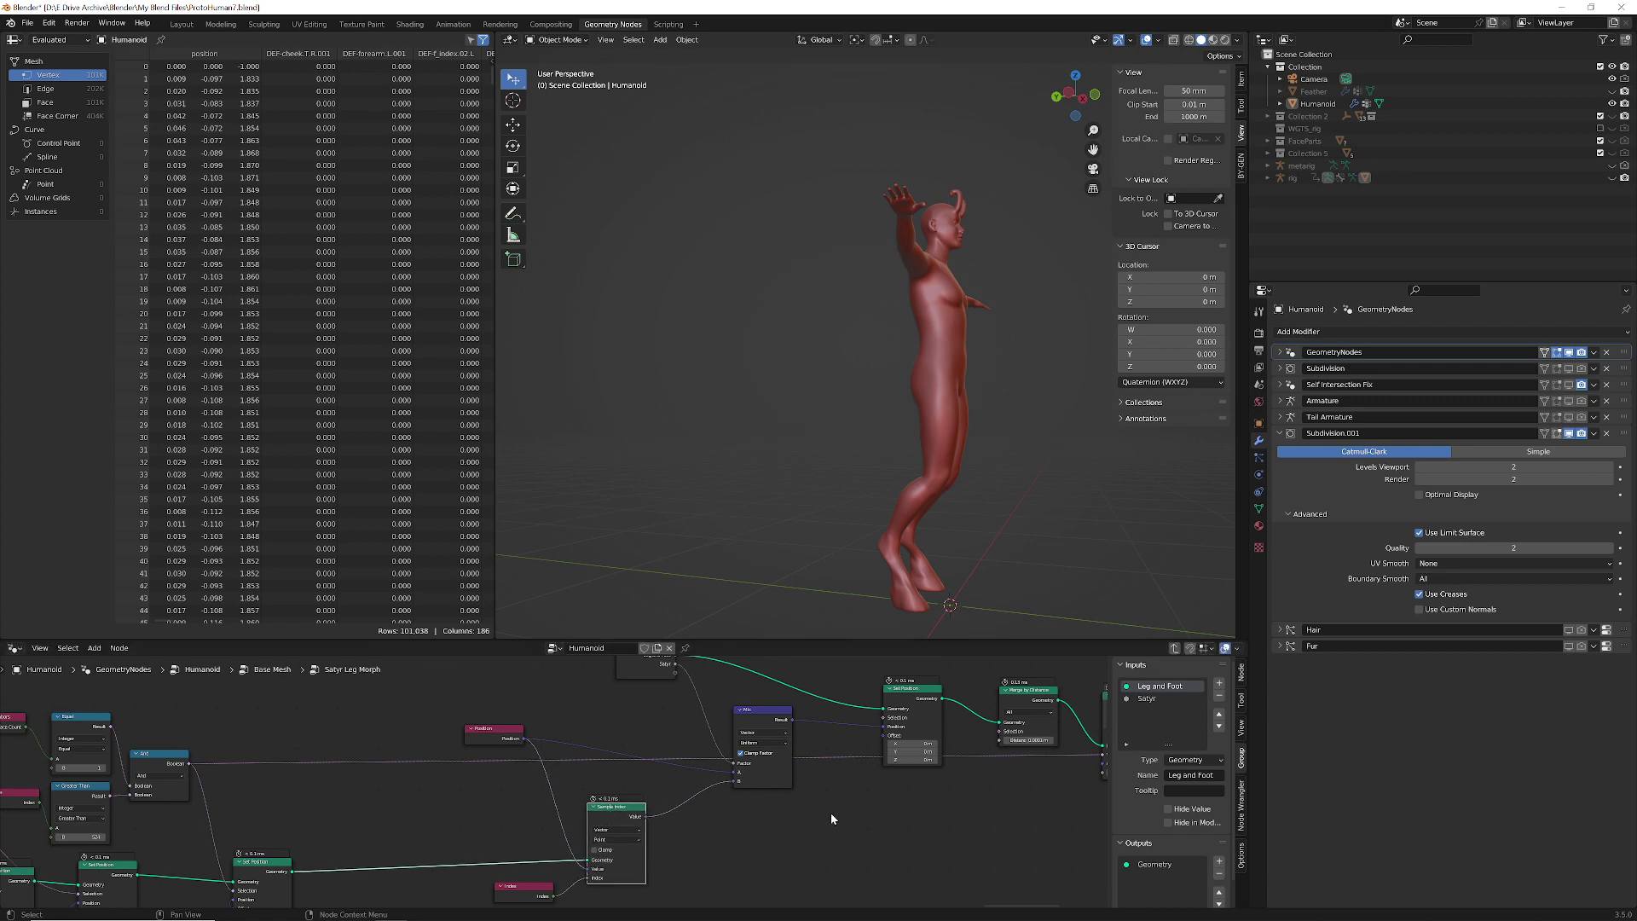
pyautogui.moveTo(830, 812); pyautogui.dragTo(687, 775, button='middle')
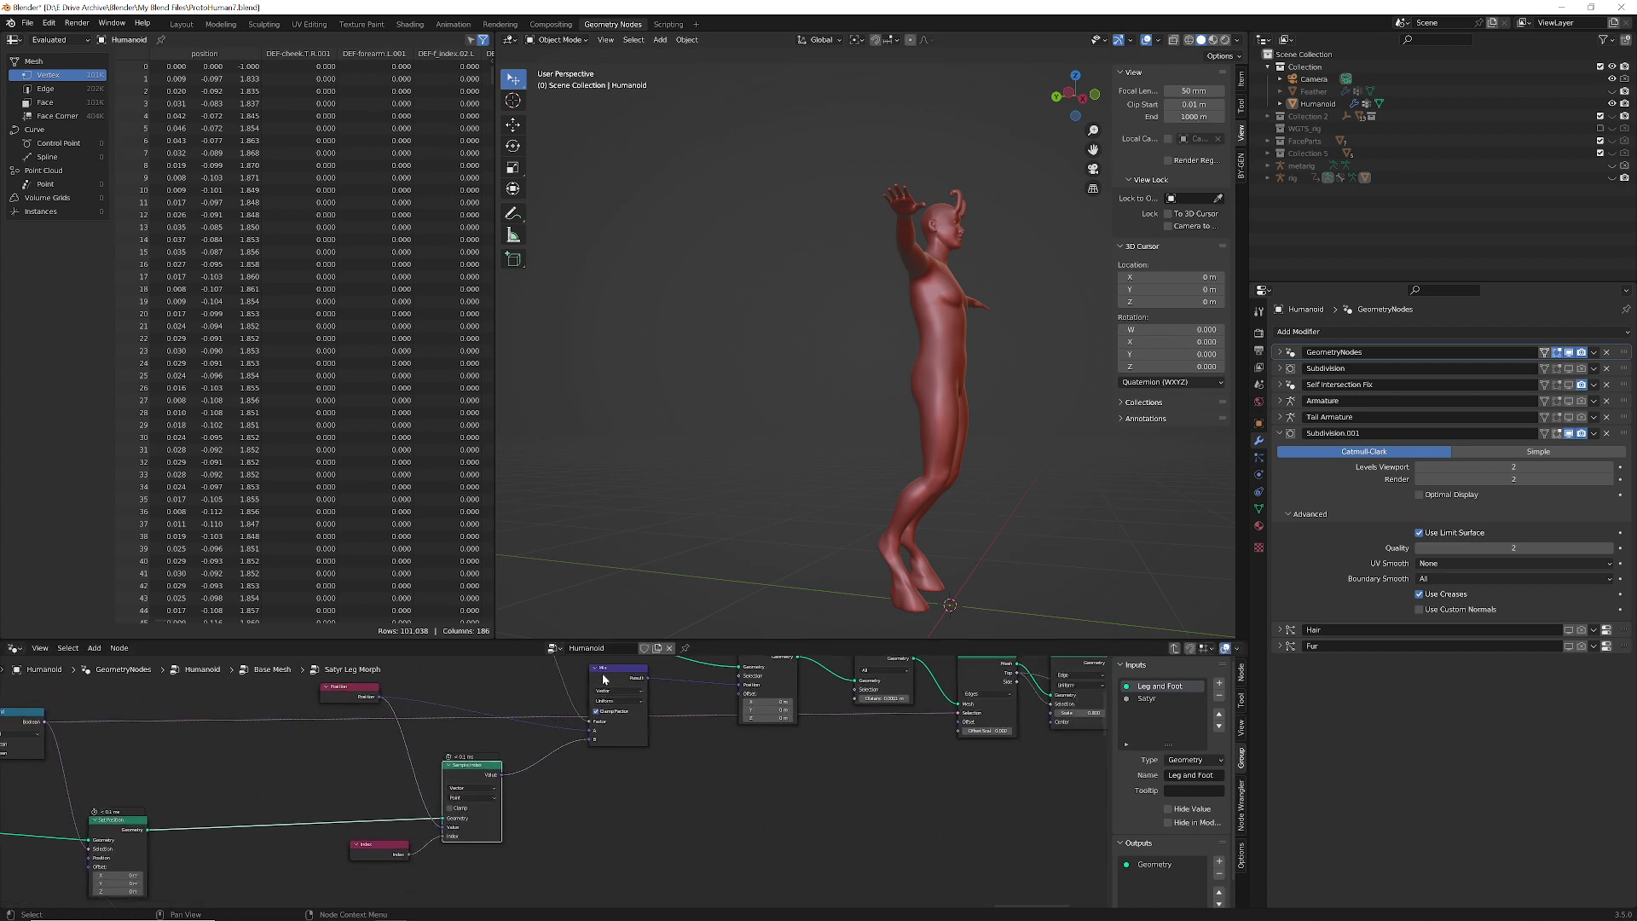
pyautogui.scroll(-3, 706, 831)
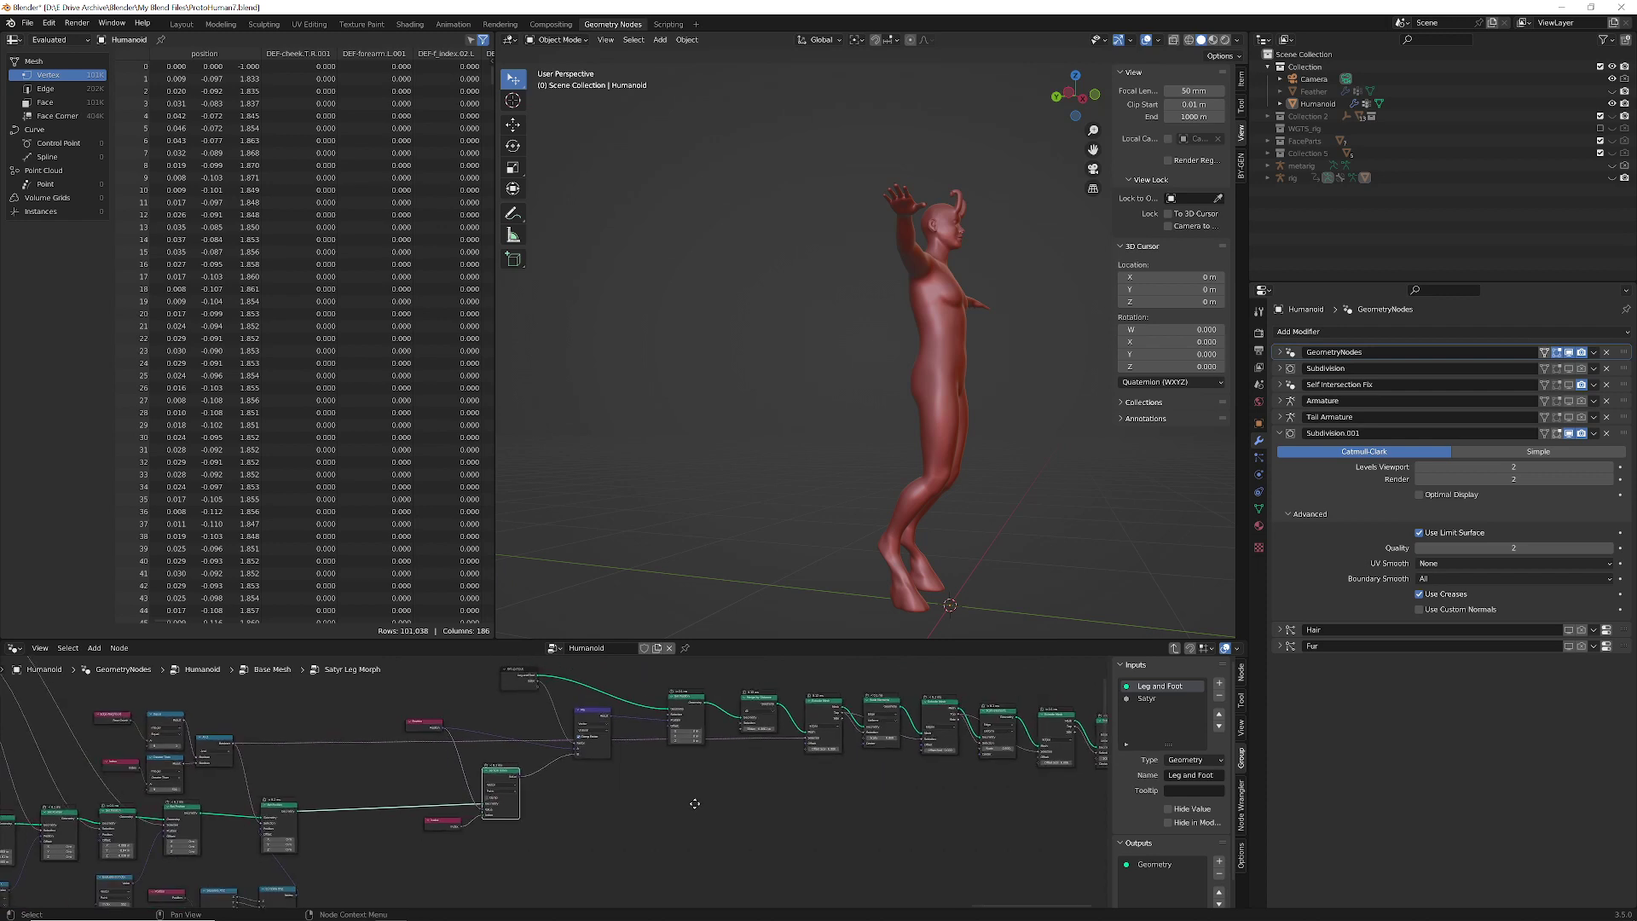
pyautogui.hotkey('shift', 'a')
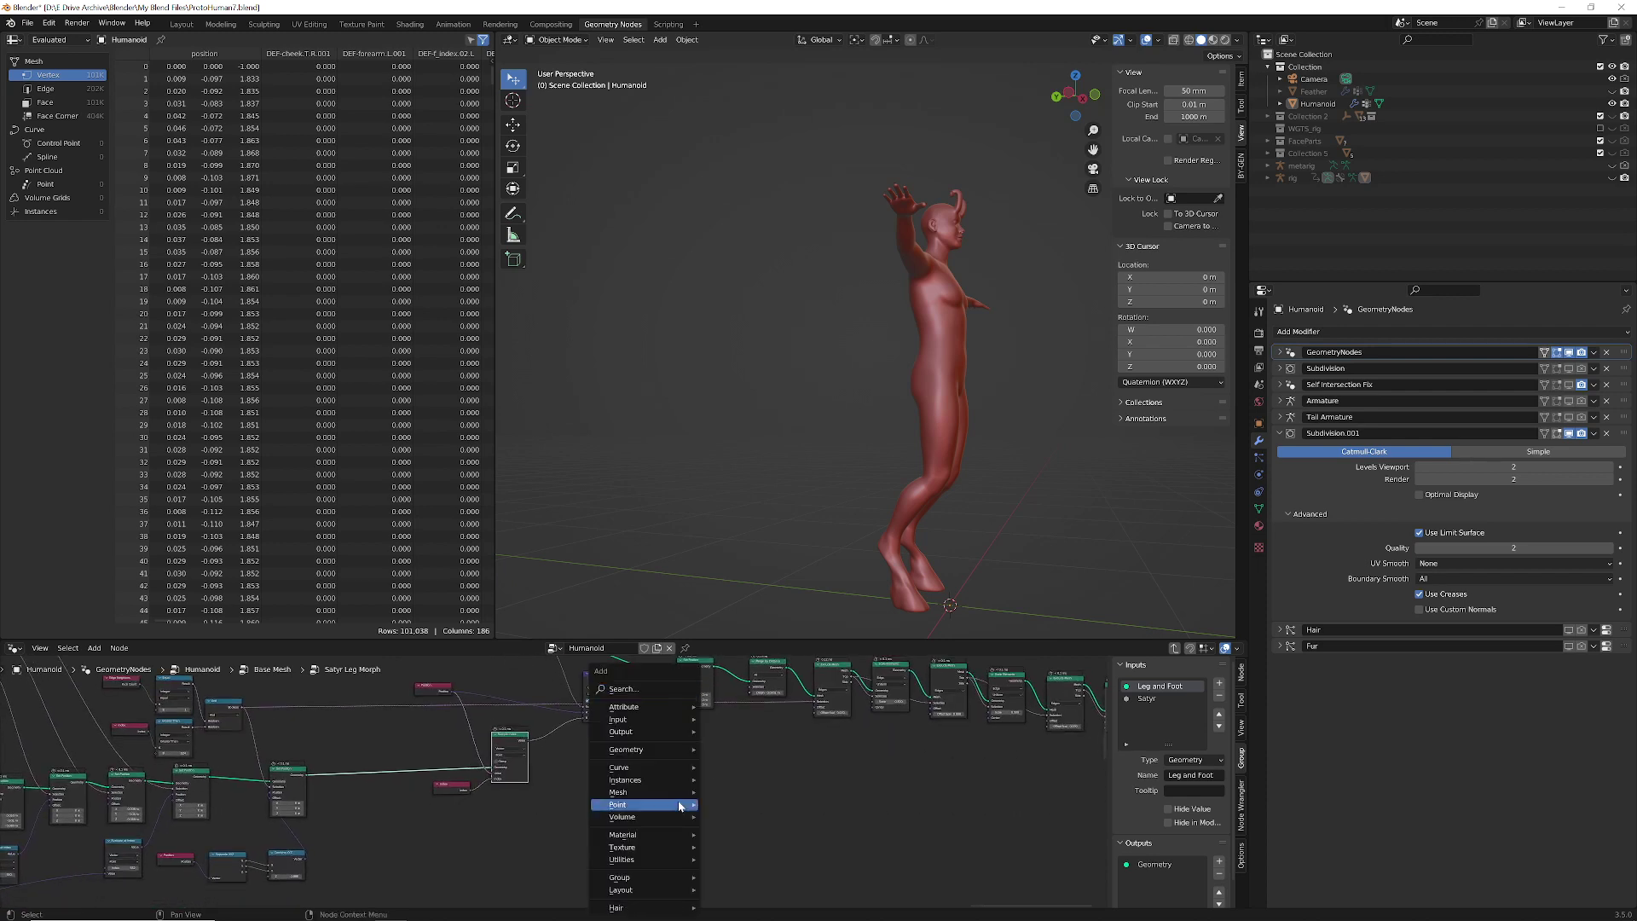
pyautogui.click(640, 686)
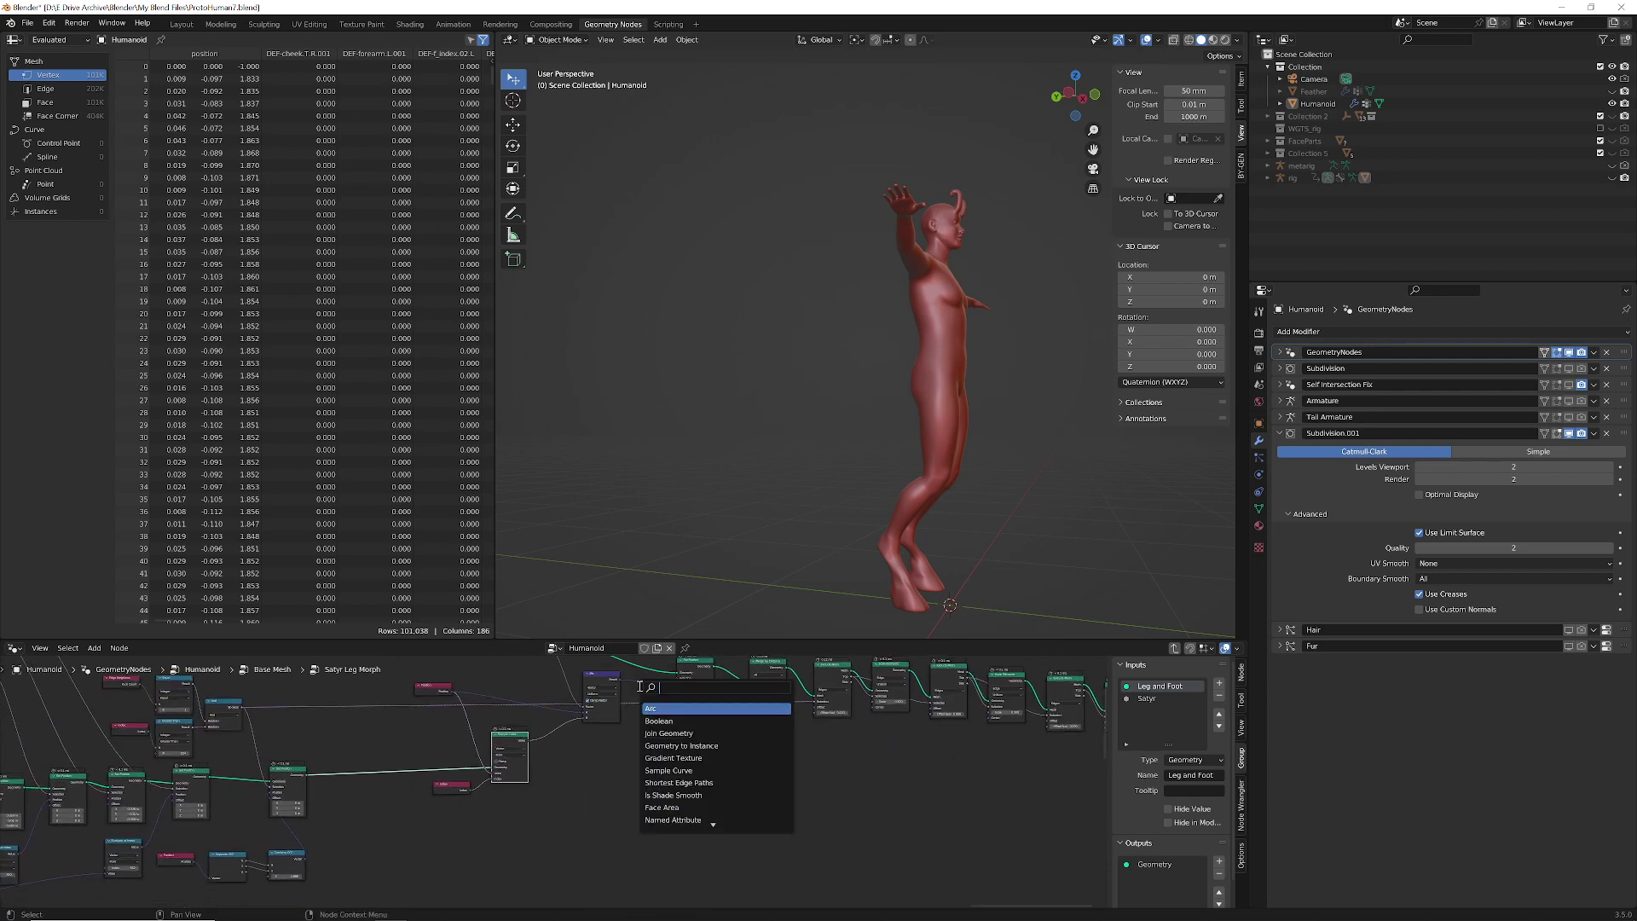
pyautogui.write('mat')
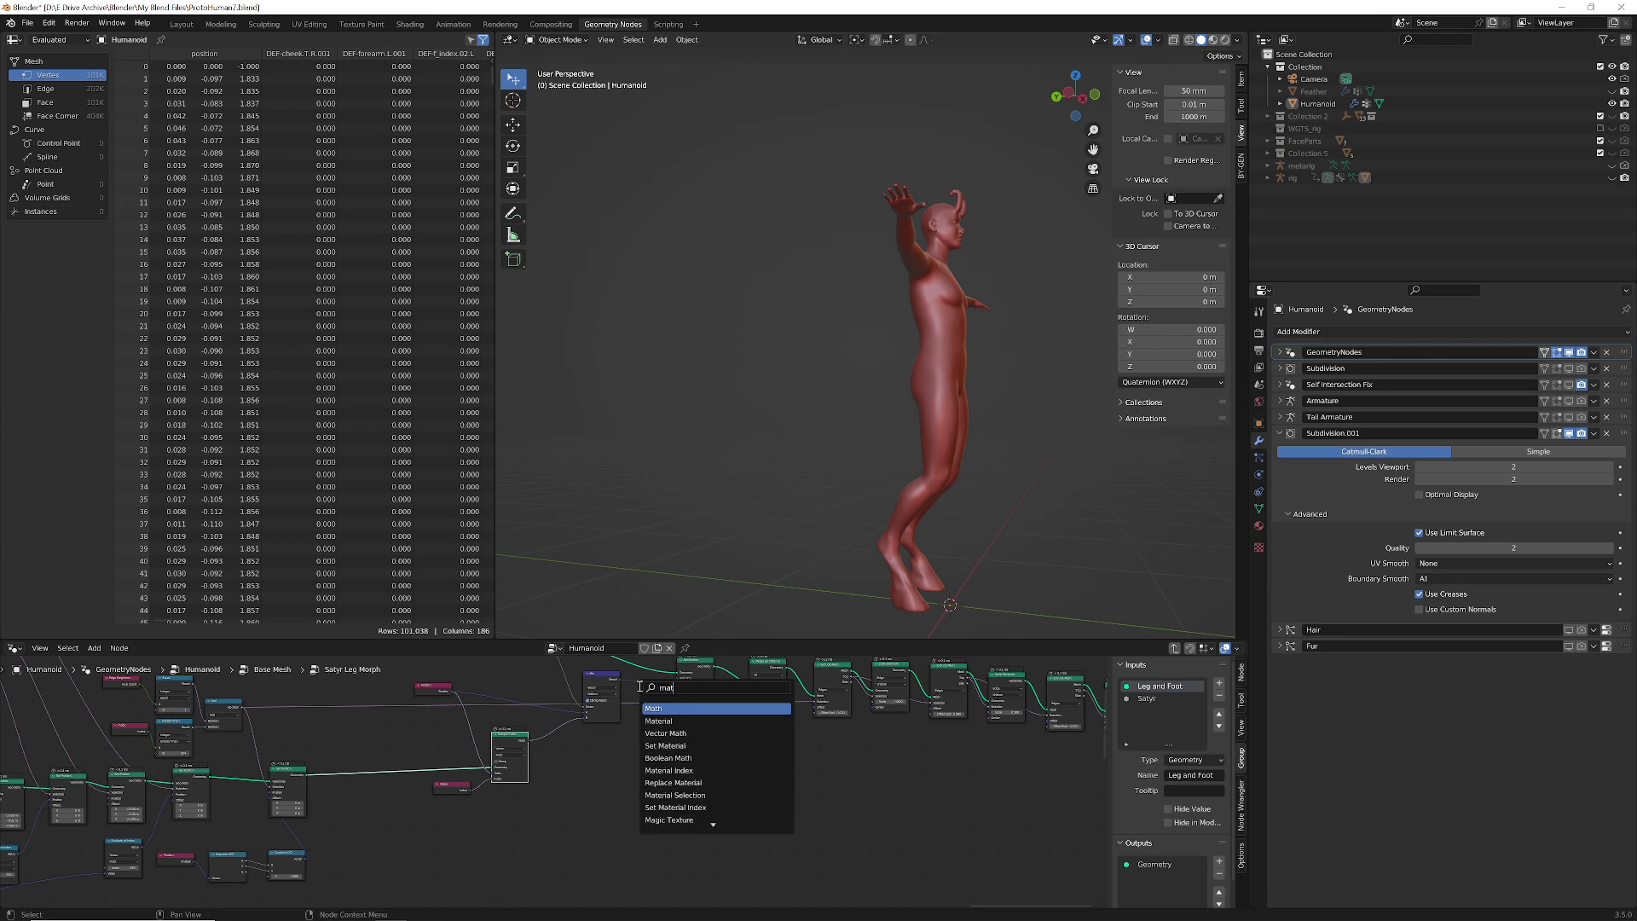
pyautogui.press('Return')
pyautogui.click(601, 754)
pyautogui.scroll(3, 591, 759)
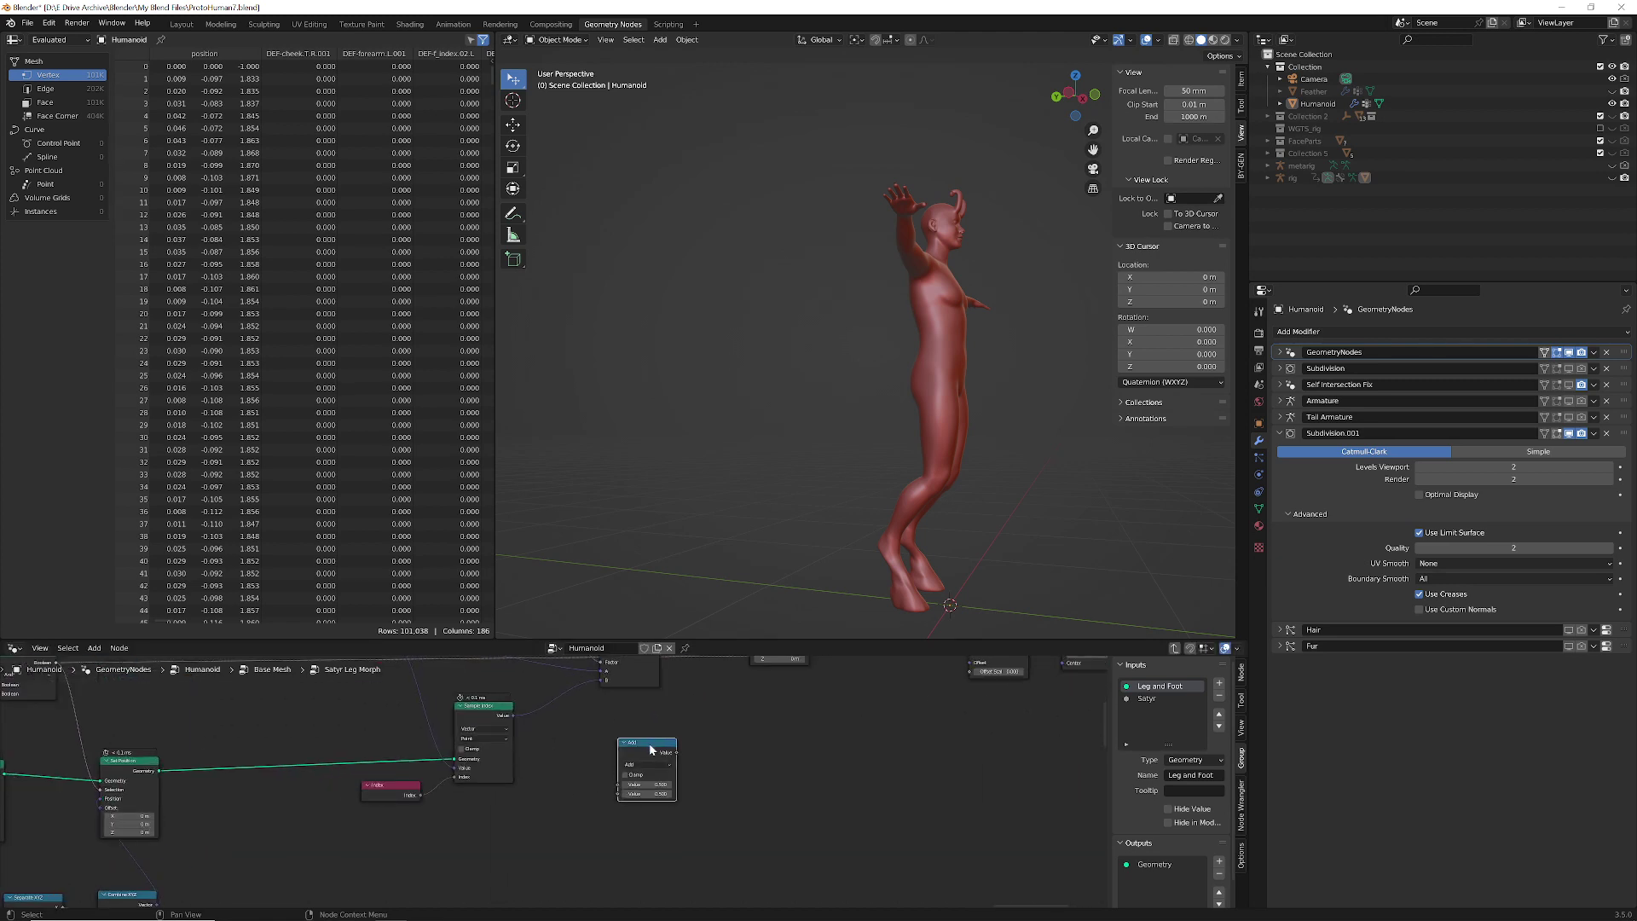
pyautogui.press('Delete')
# - Add a Vector Math Multiply node fed by the Position node's output and place it below the Mix node
pyautogui.scroll(-3, 607, 731)
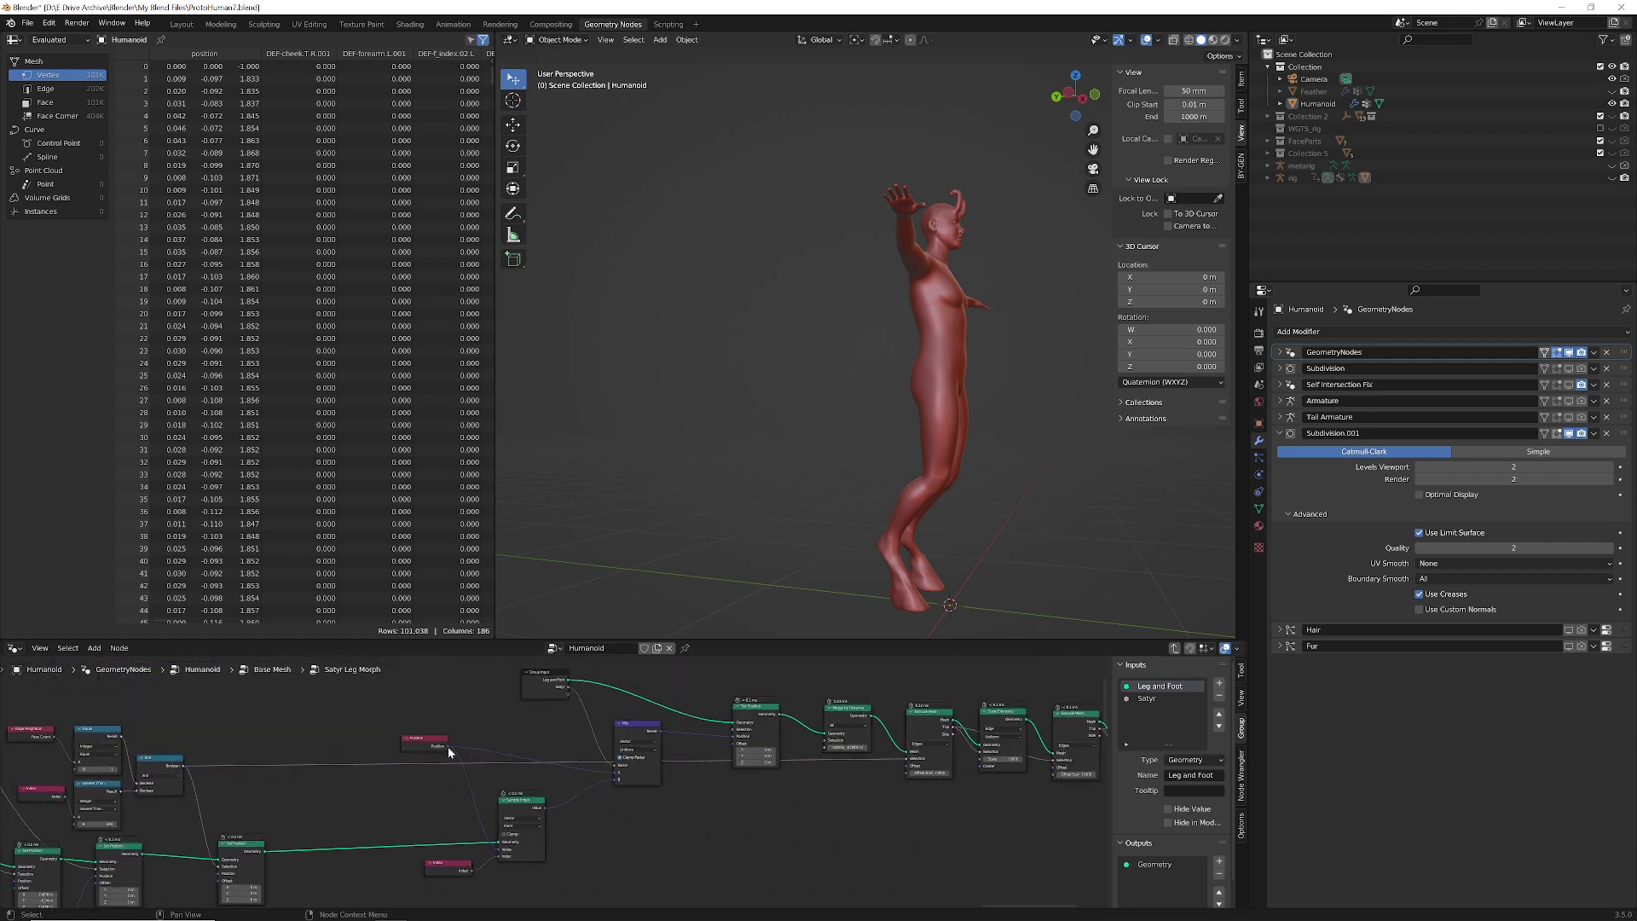
pyautogui.moveTo(447, 745); pyautogui.dragTo(681, 841)
pyautogui.write('mul')
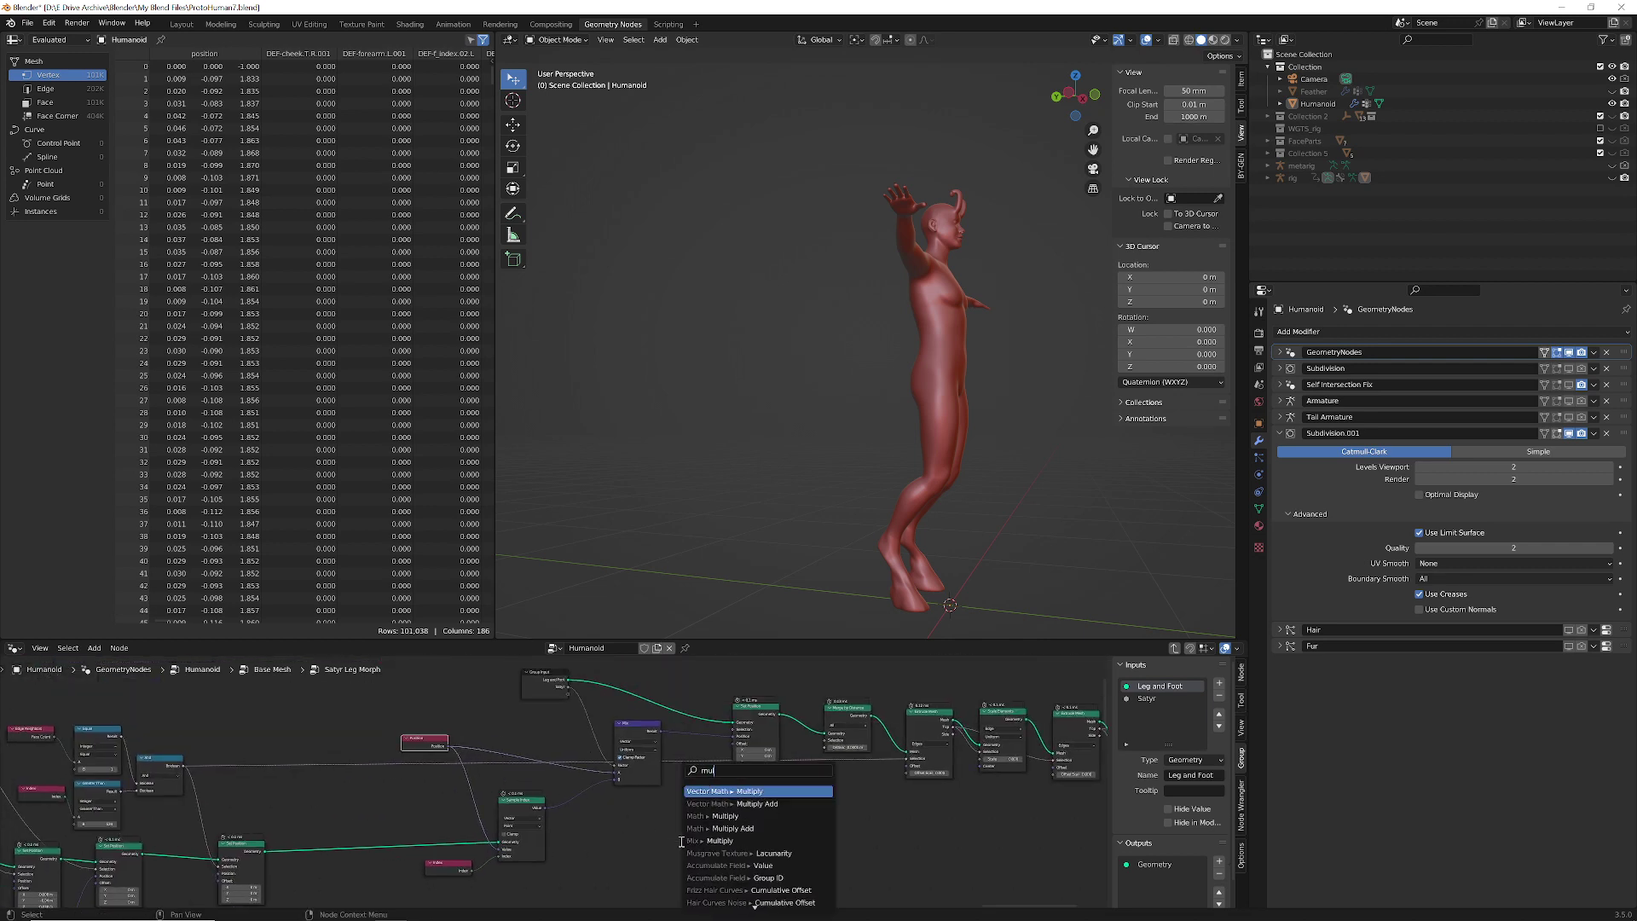
pyautogui.press('Return')
pyautogui.click(690, 807)
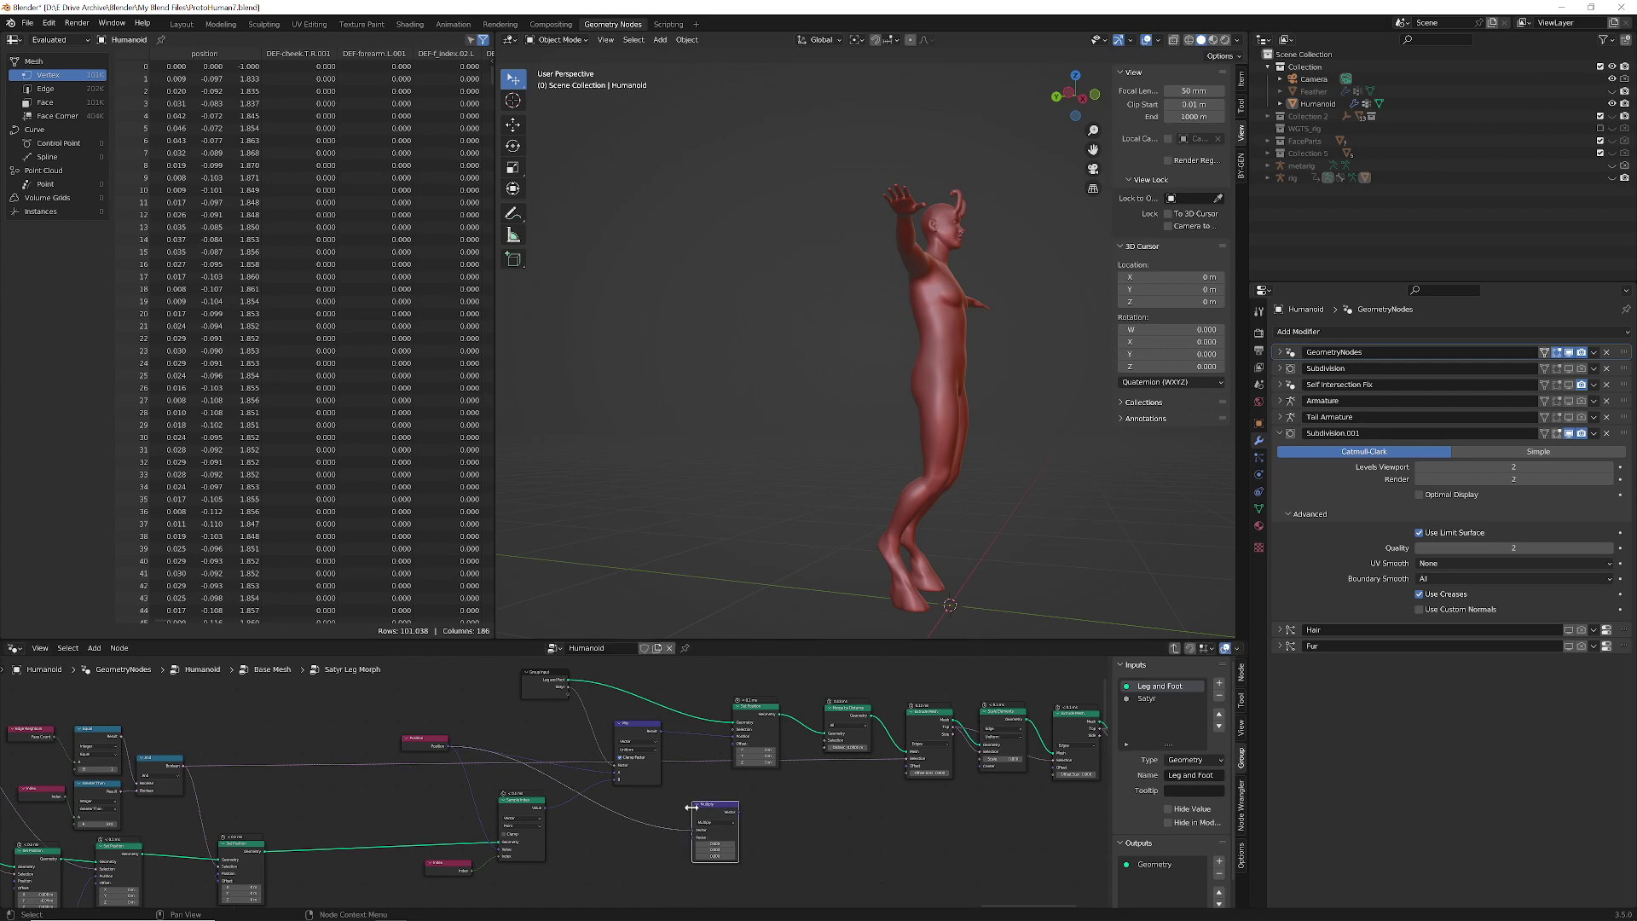
# - Add a Subtract Math node computing 1.000 minus the Satyr input, and feed its result into the Multiply node's second vector
pyautogui.moveTo(644, 840); pyautogui.dragTo(661, 831, button='middle')
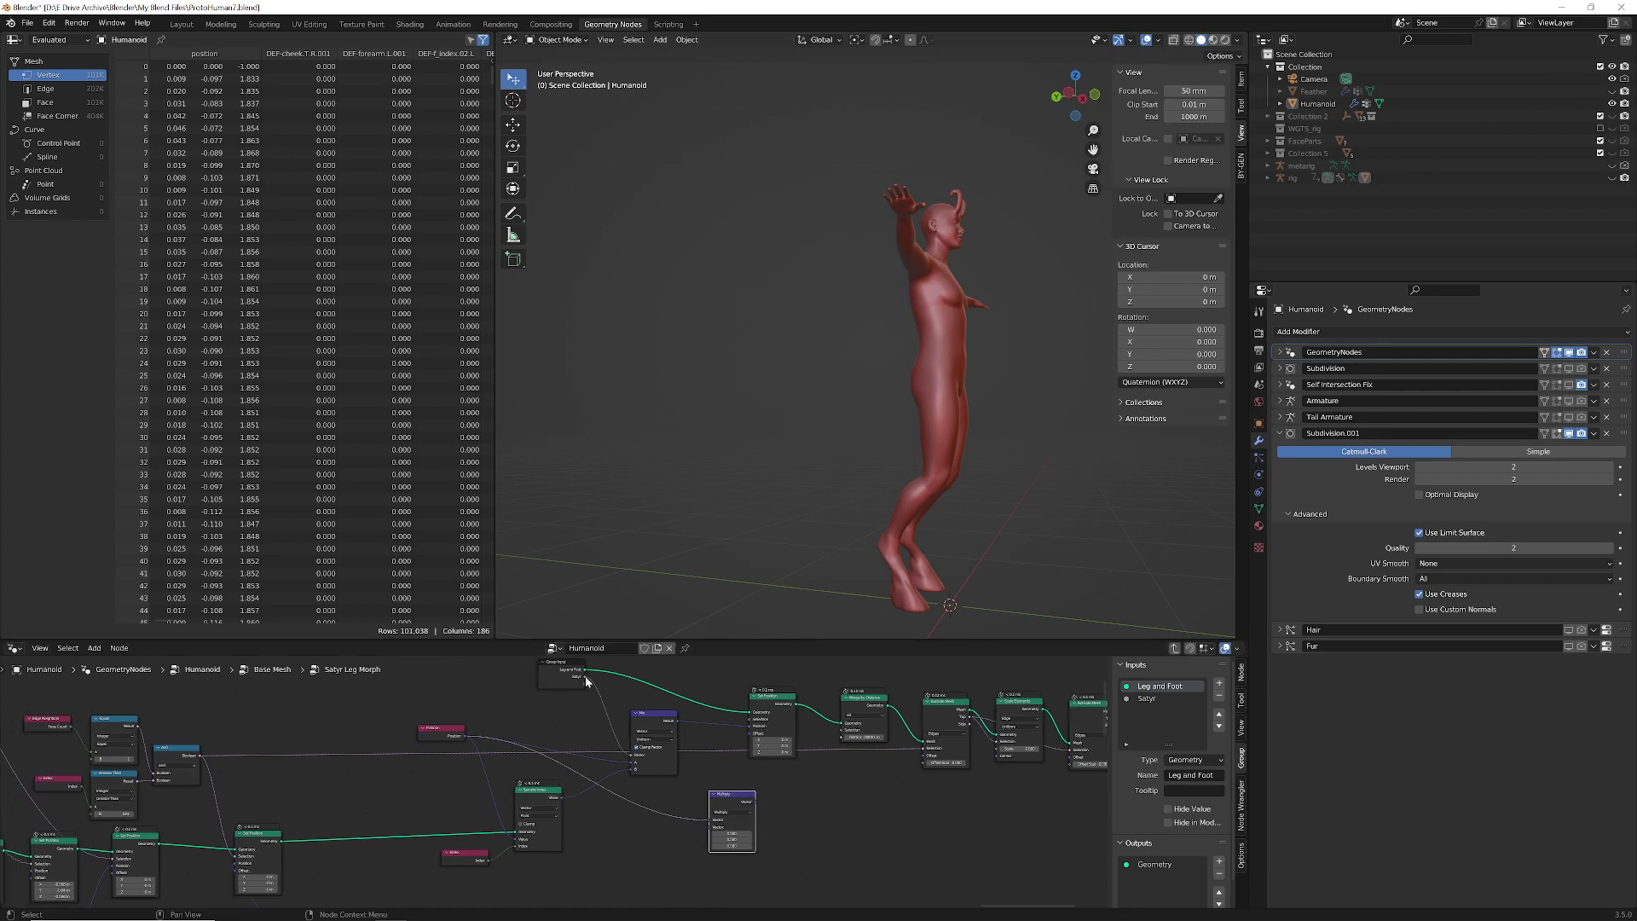
pyautogui.moveTo(586, 680)
pyautogui.moveTo(586, 678); pyautogui.dragTo(643, 841)
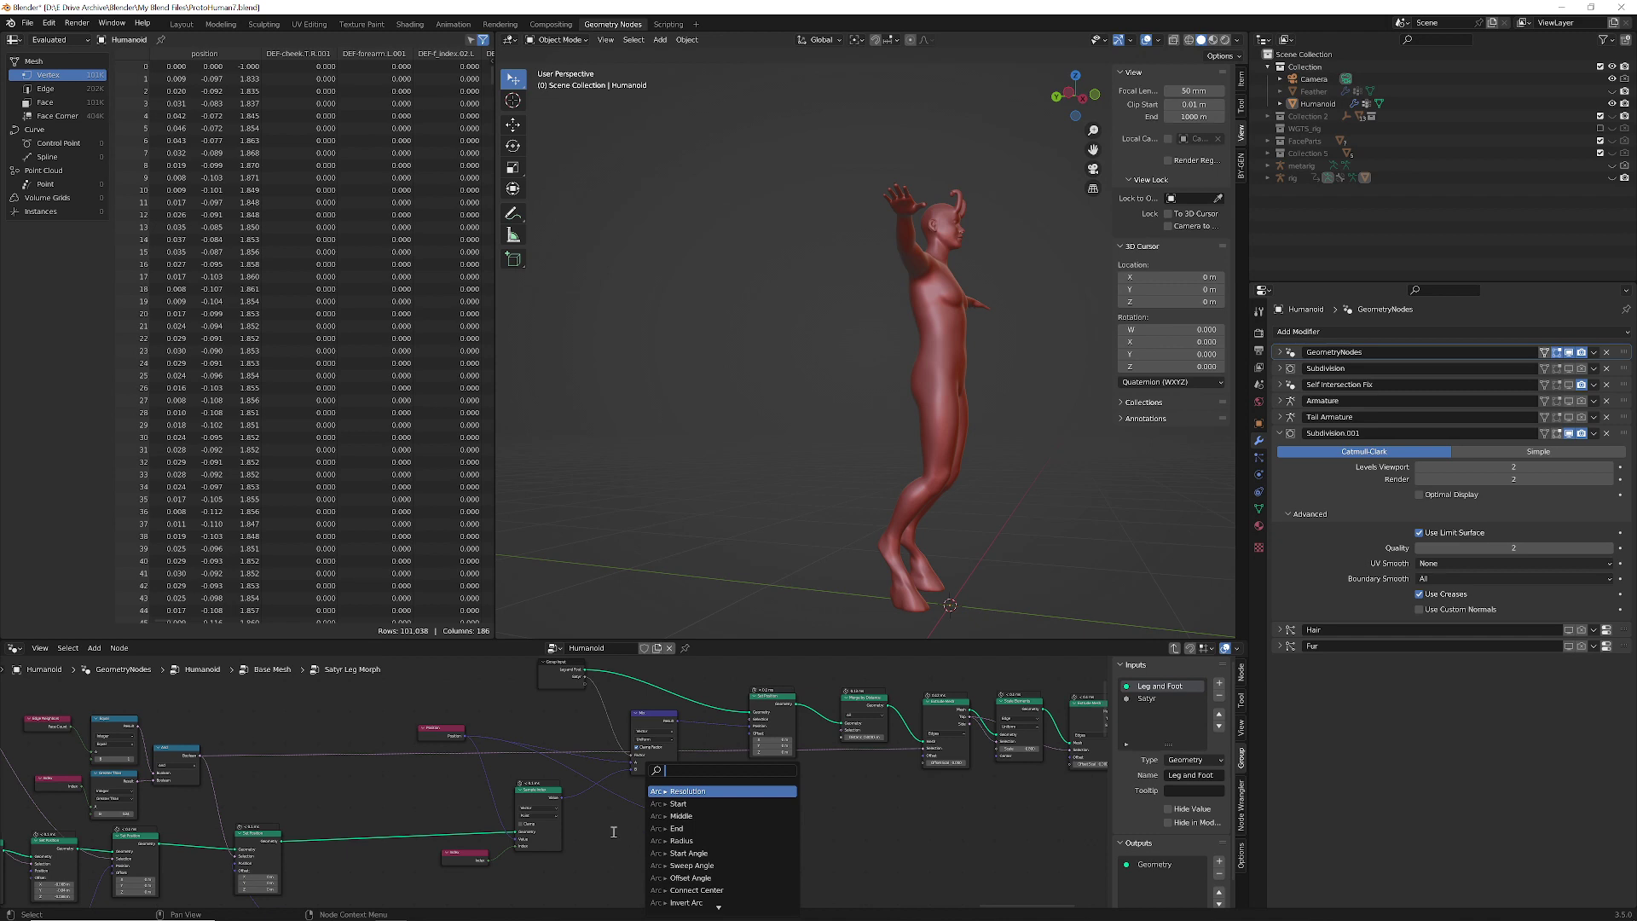
pyautogui.write('sub')
pyautogui.press('Return')
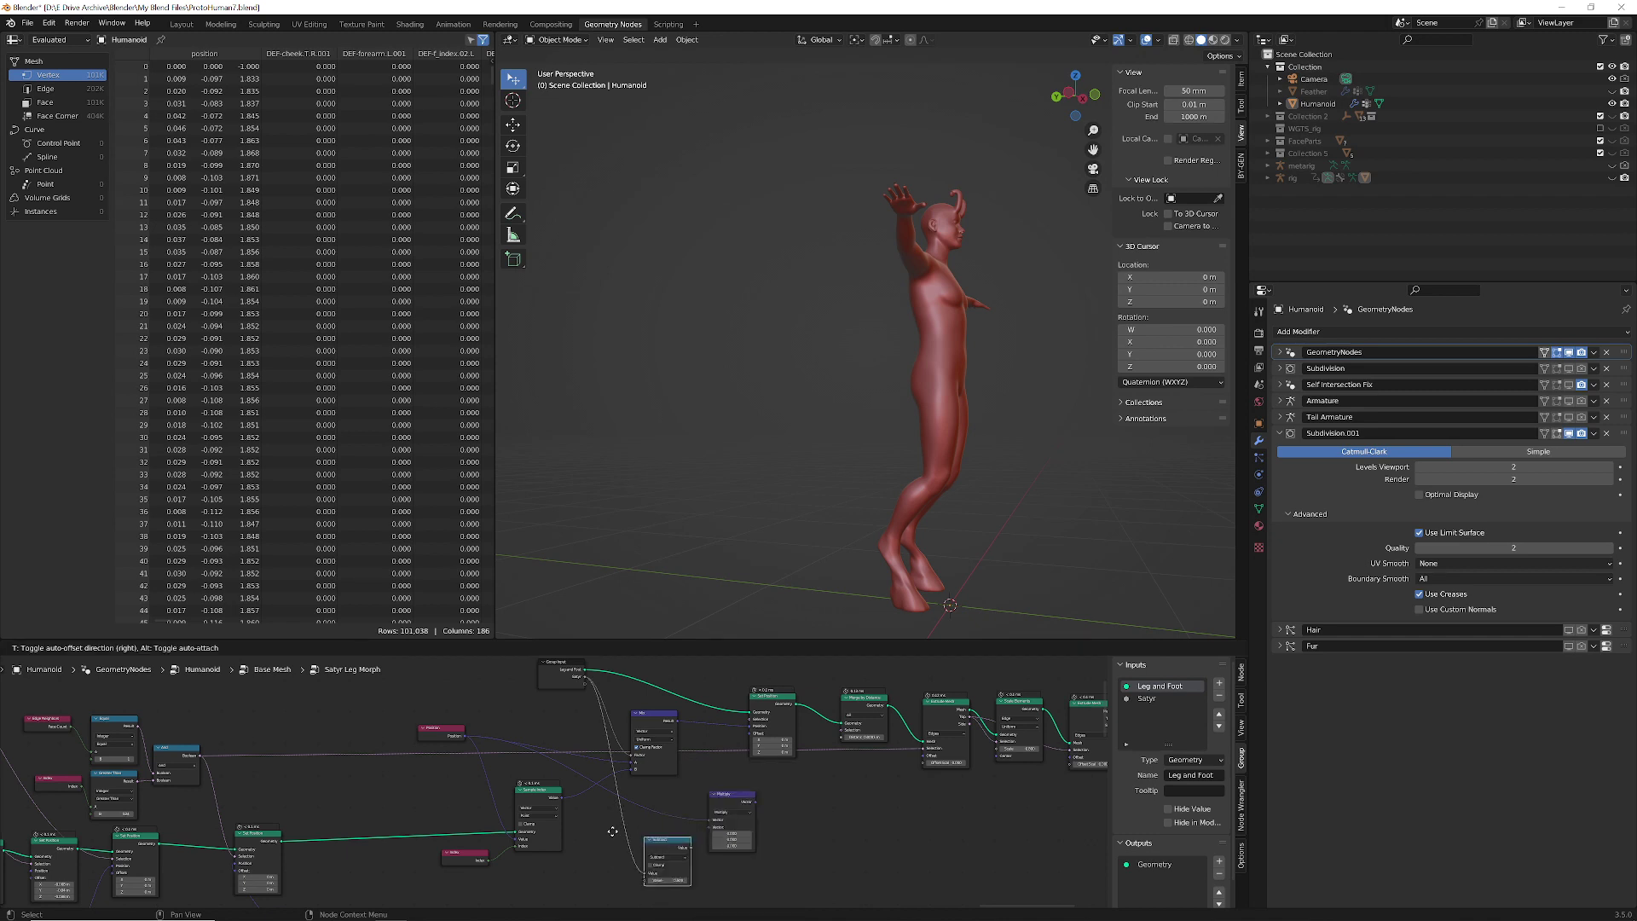
pyautogui.click(612, 830)
pyautogui.moveTo(646, 877); pyautogui.dragTo(646, 880)
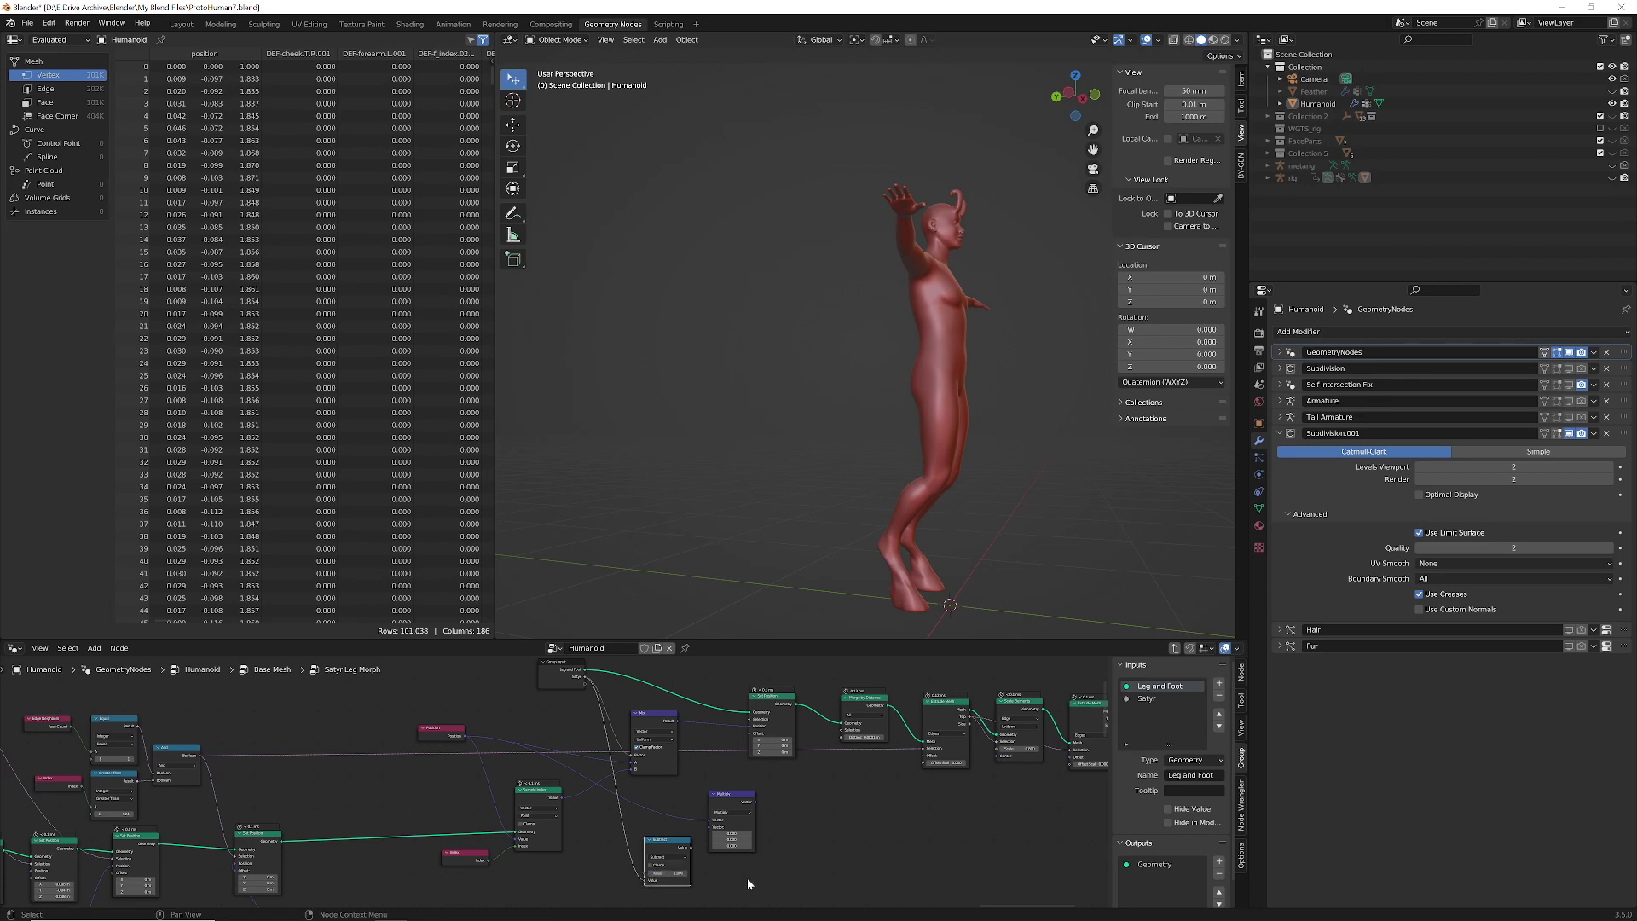
pyautogui.moveTo(747, 884); pyautogui.dragTo(752, 834, button='middle')
pyautogui.moveTo(632, 740); pyautogui.dragTo(633, 806, button='middle')
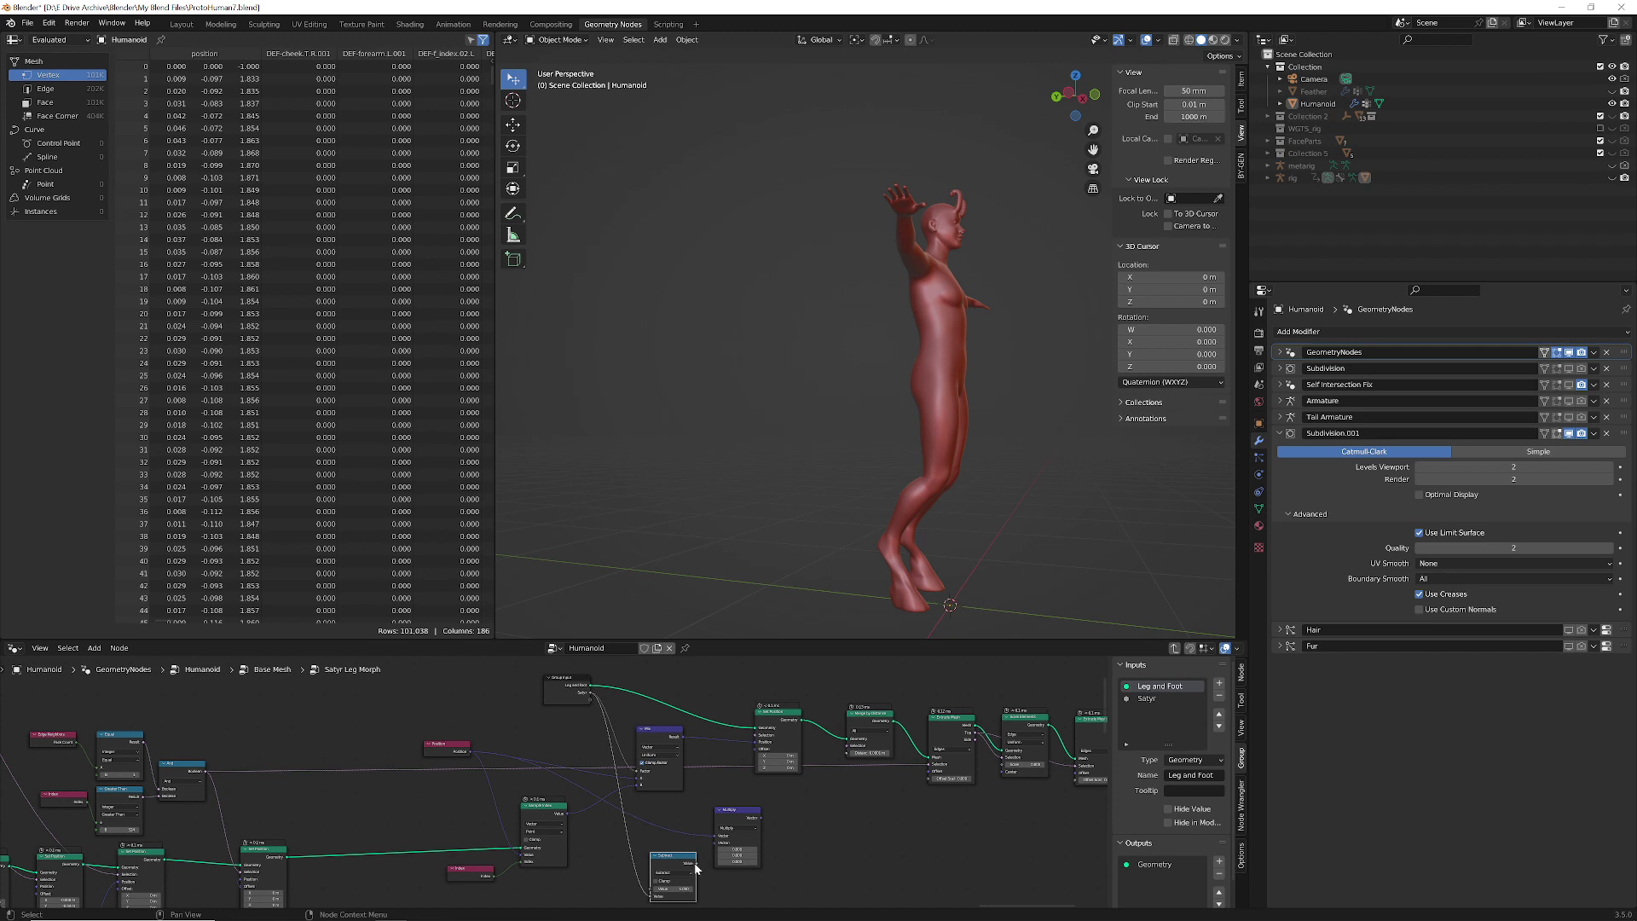
pyautogui.moveTo(696, 868); pyautogui.dragTo(716, 842)
# - Add a second Vector Math Multiply node fed by the Sample Index value and place it below the Subtract node
pyautogui.moveTo(733, 825); pyautogui.dragTo(777, 737, button='middle')
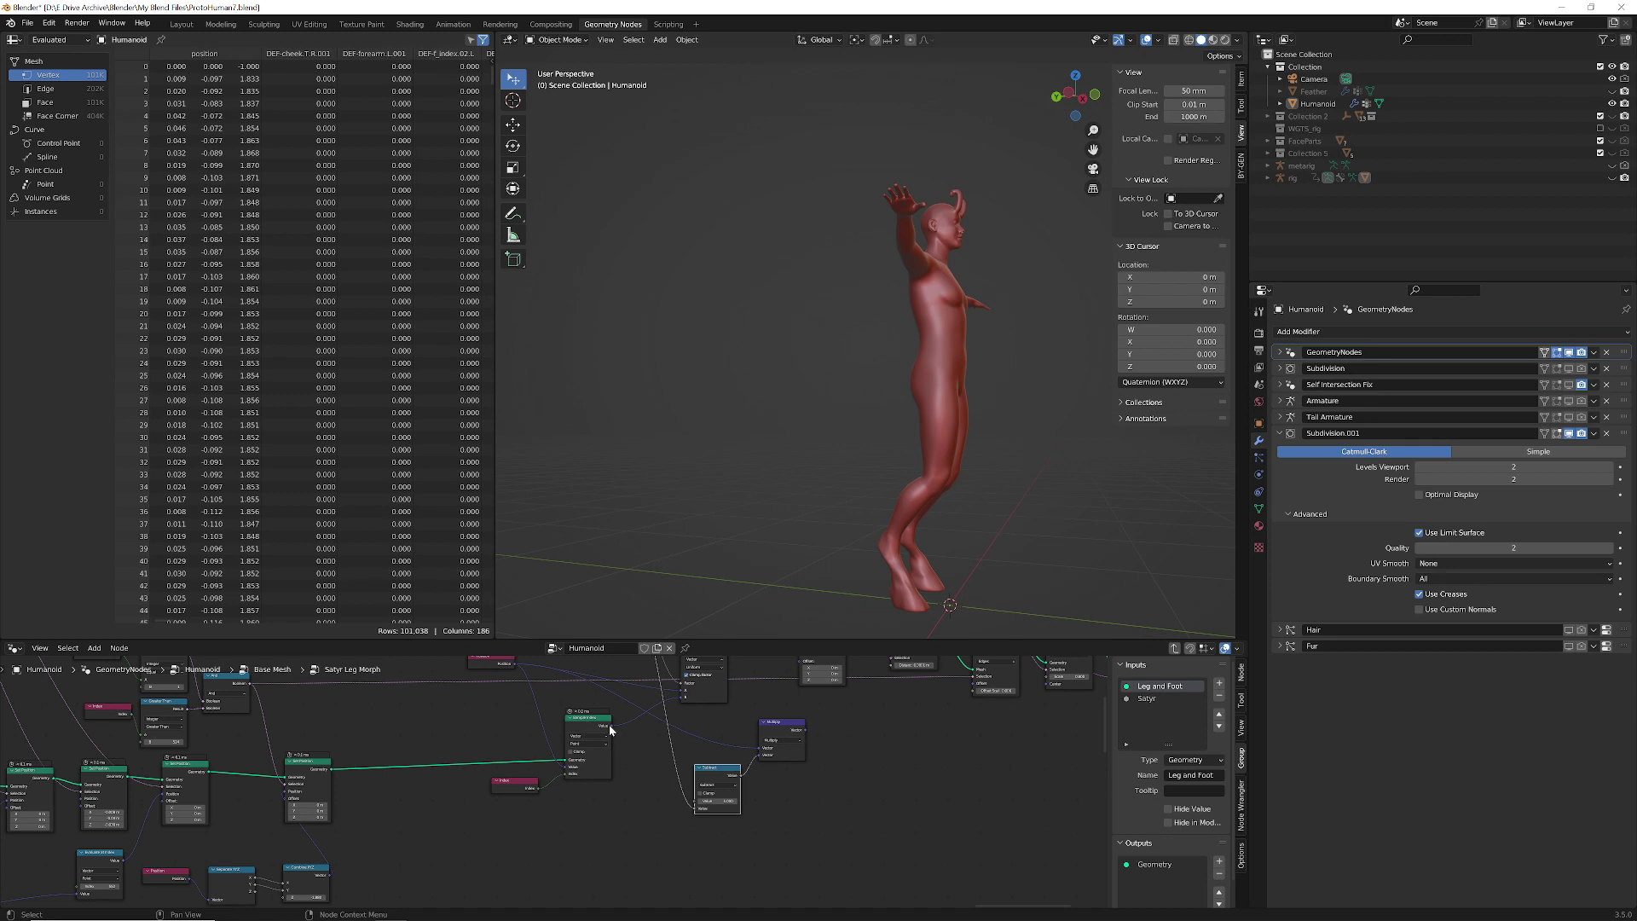
pyautogui.moveTo(611, 726); pyautogui.dragTo(692, 856)
pyautogui.write('mu')
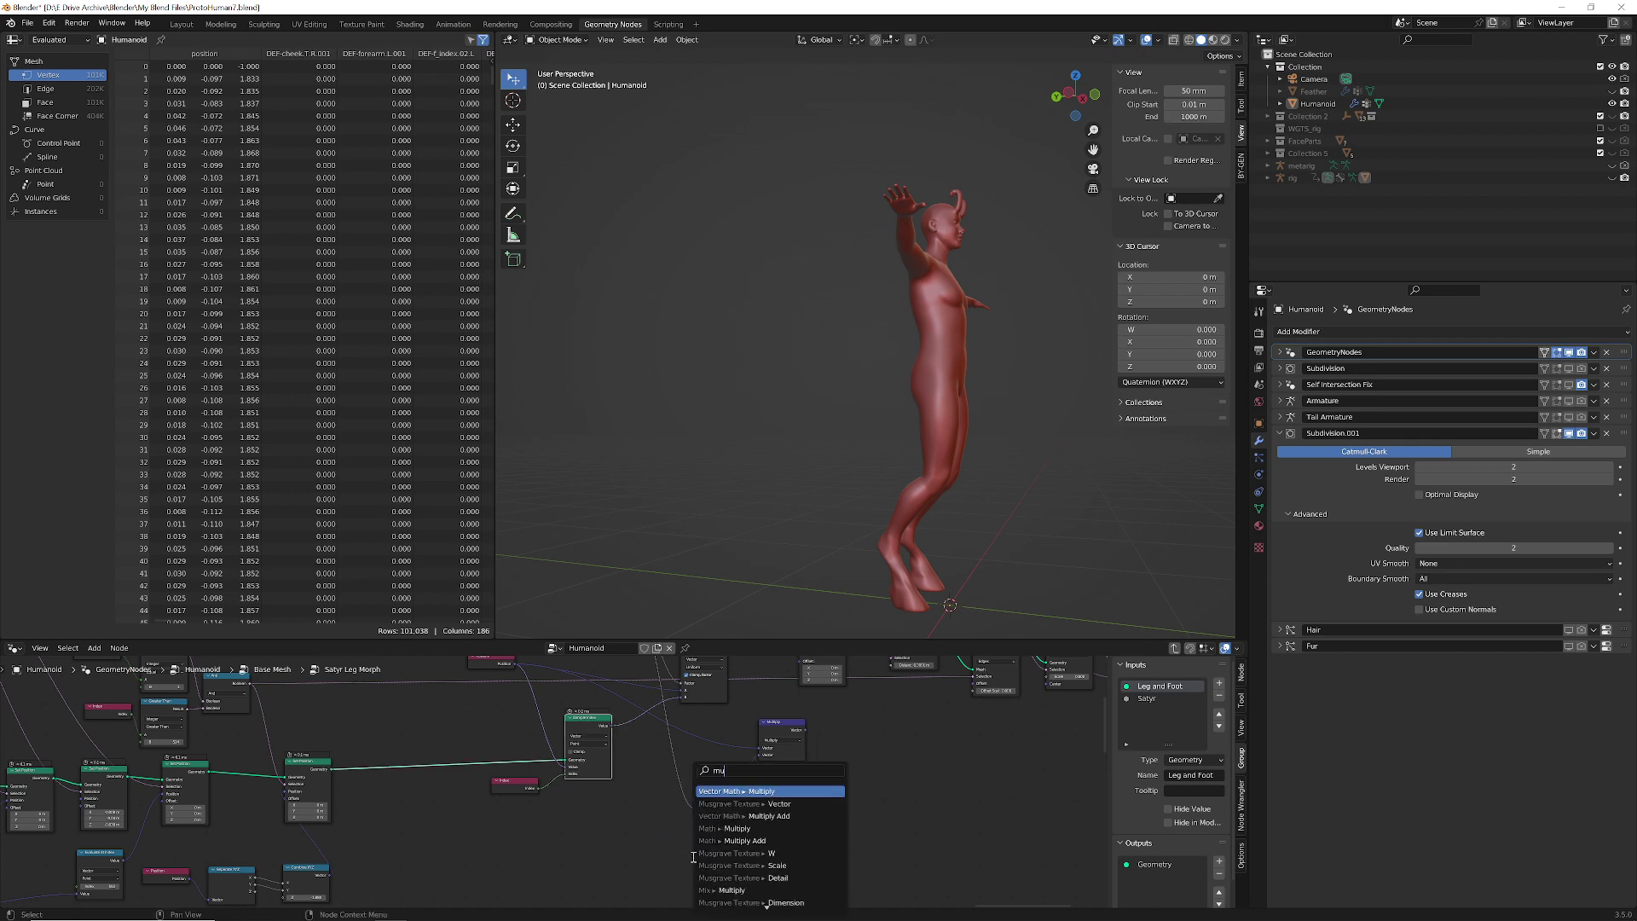
pyautogui.press('Return')
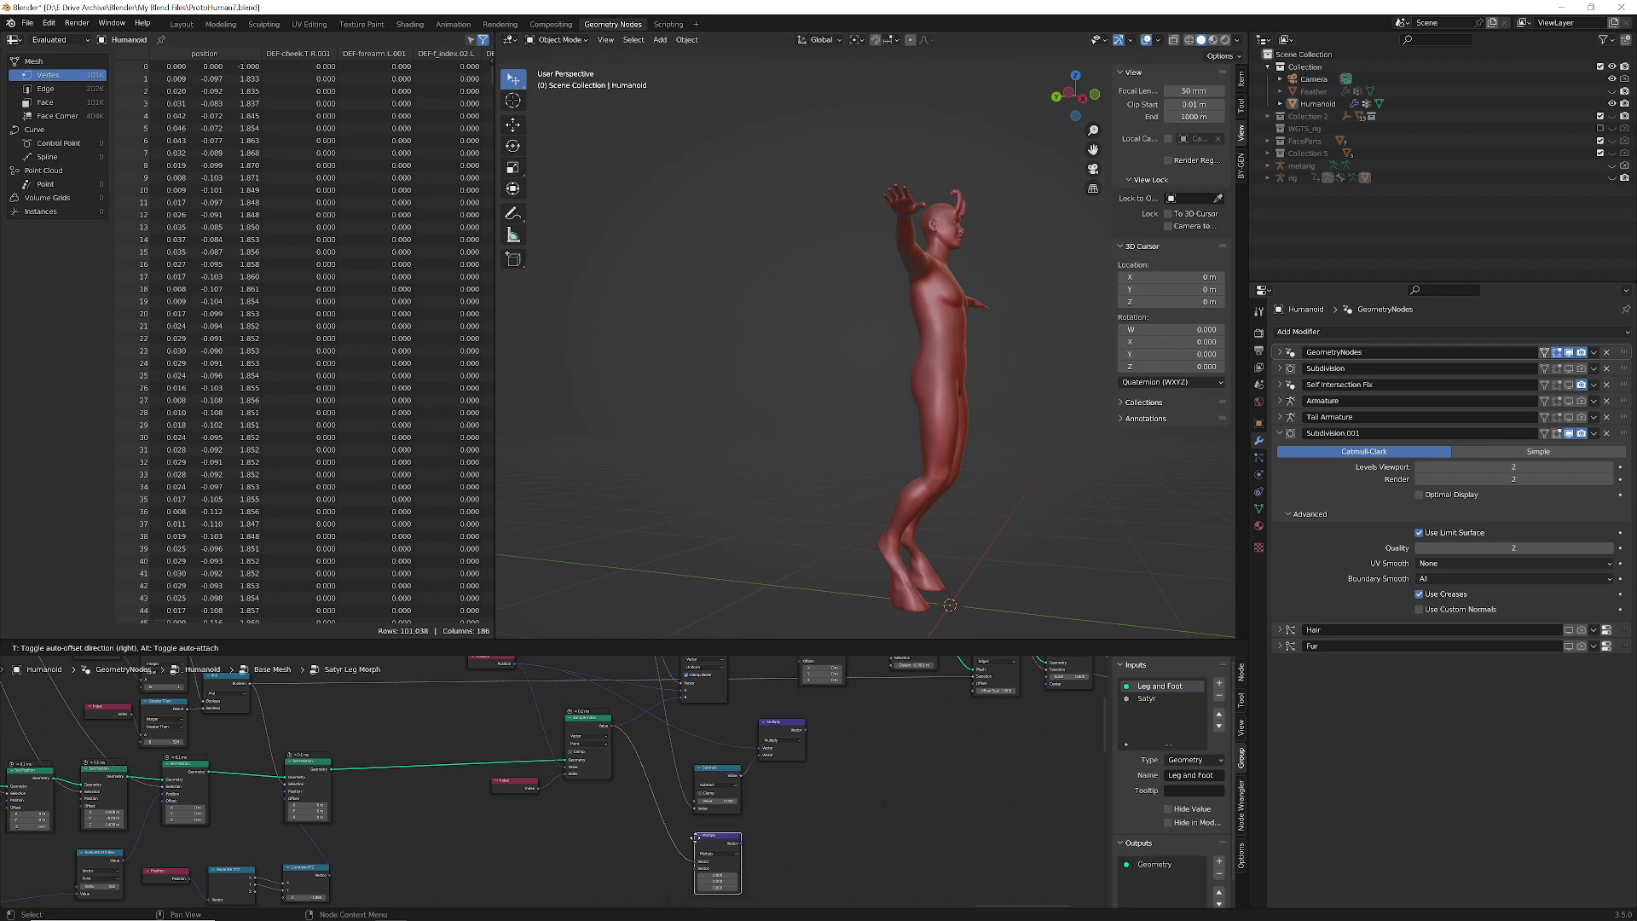
pyautogui.click(697, 838)
# - Connect the Group Input's Satyr output to the second vector of the lower Multiply node
pyautogui.scroll(-1, 616, 822)
pyautogui.moveTo(613, 820); pyautogui.dragTo(615, 854, button='middle')
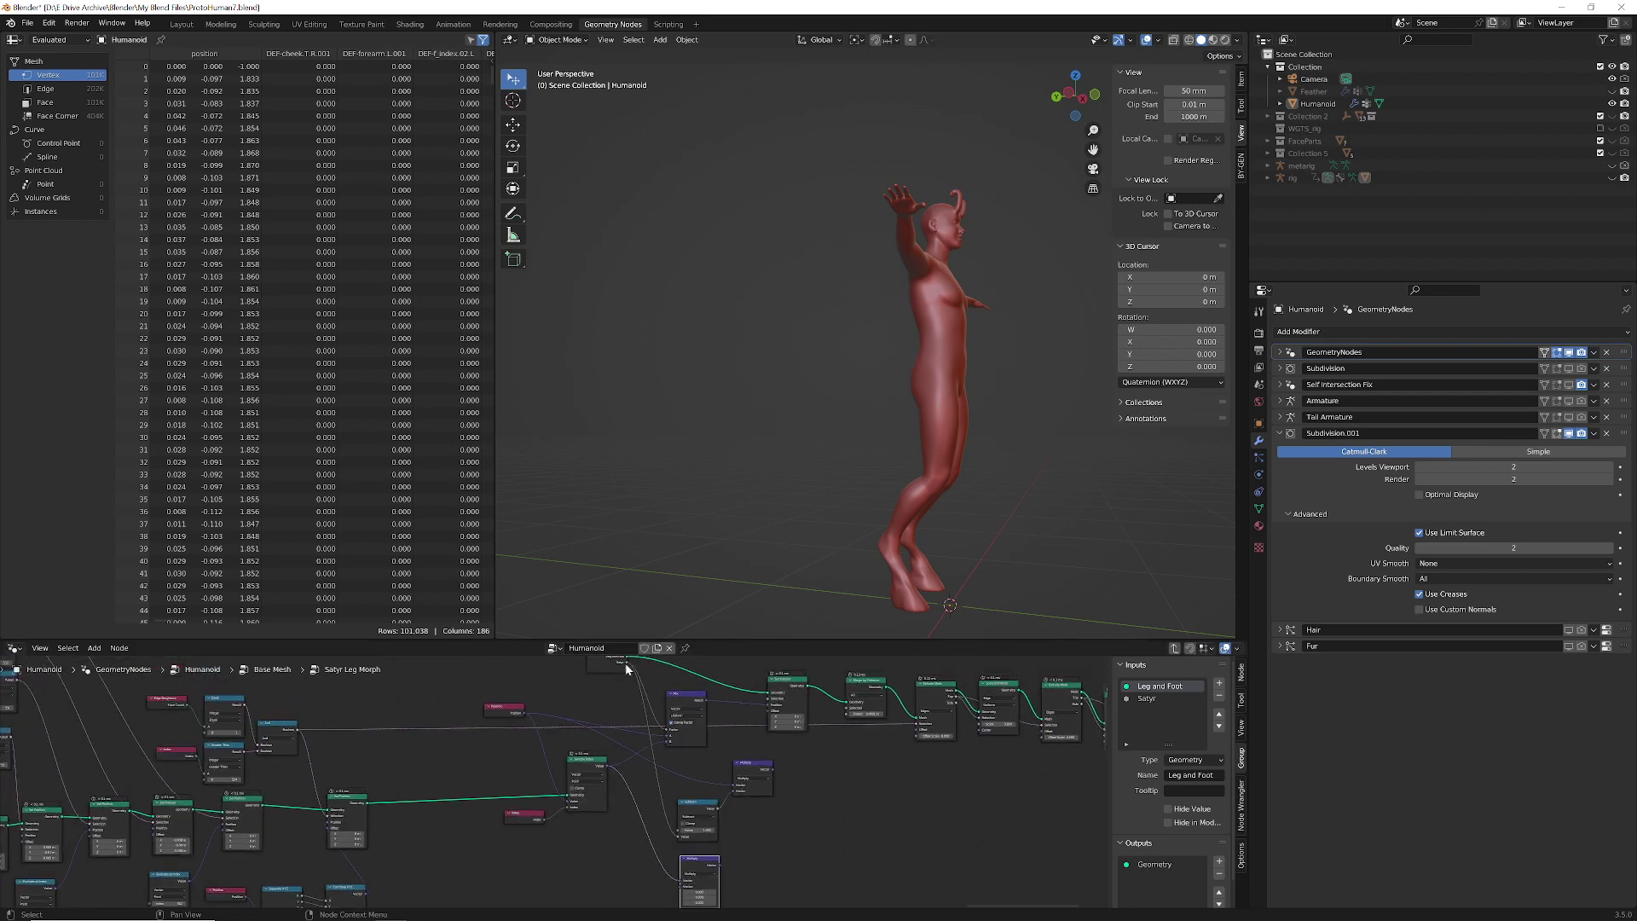
pyautogui.moveTo(628, 663); pyautogui.dragTo(680, 863)
pyautogui.moveTo(708, 735)
pyautogui.mouseDown(button='middle')
pyautogui.moveTo(719, 798)
pyautogui.moveTo(696, 735)
pyautogui.mouseUp(button='middle')
pyautogui.scroll(2, 738, 851)
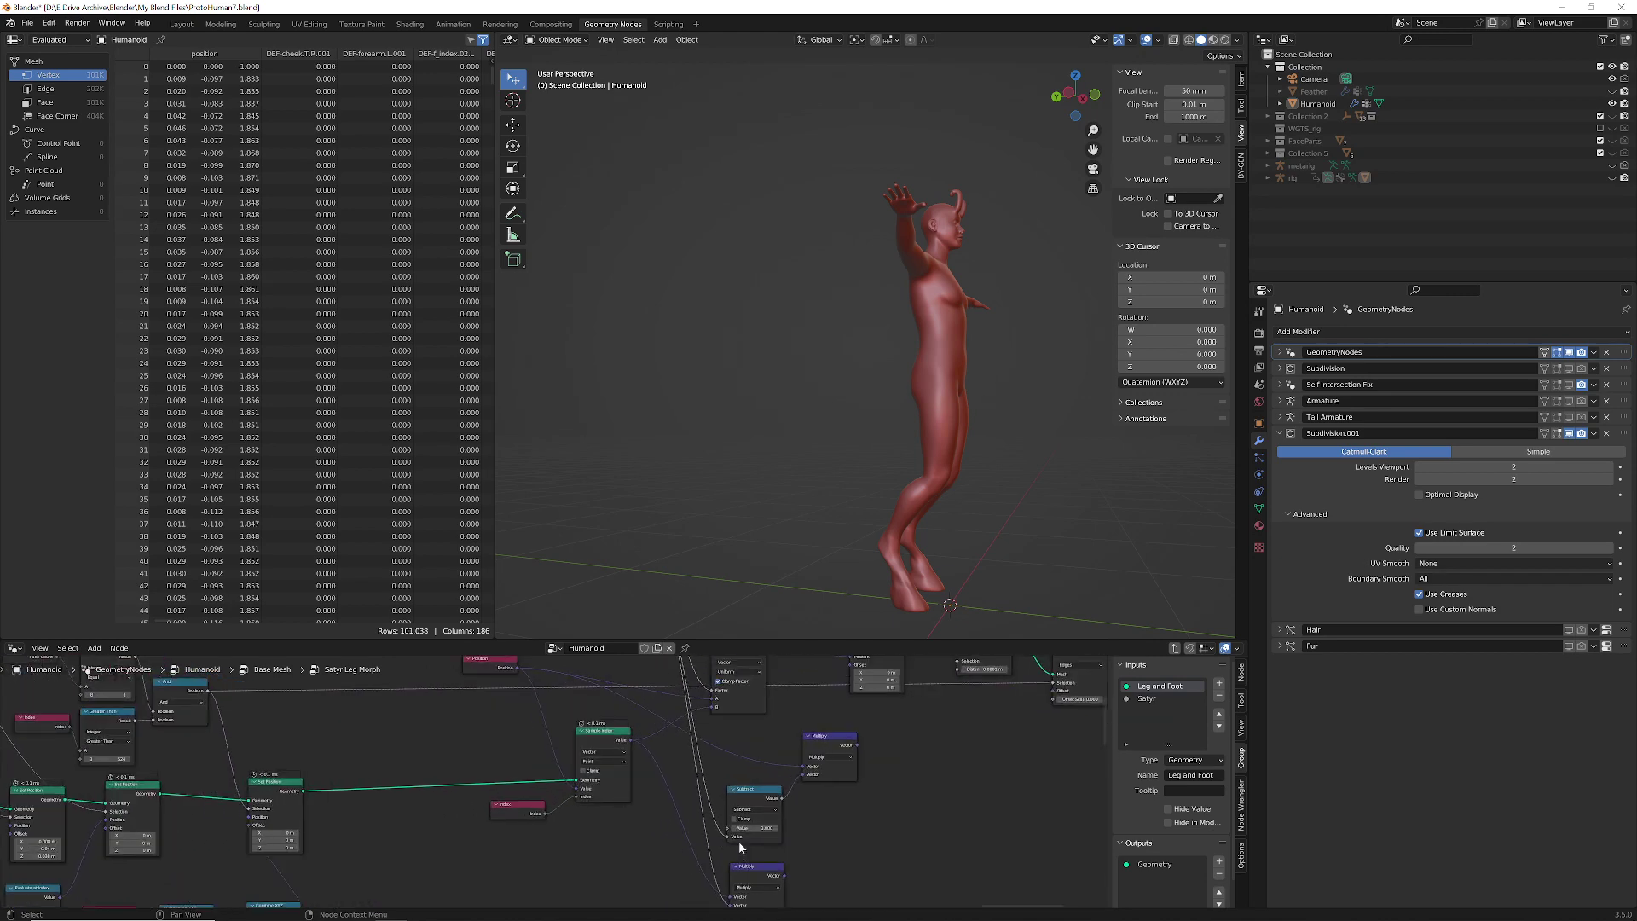
# - Add a Vector Math Add node that sums the results of the two Multiply nodes
pyautogui.moveTo(738, 844); pyautogui.dragTo(656, 840, button='middle')
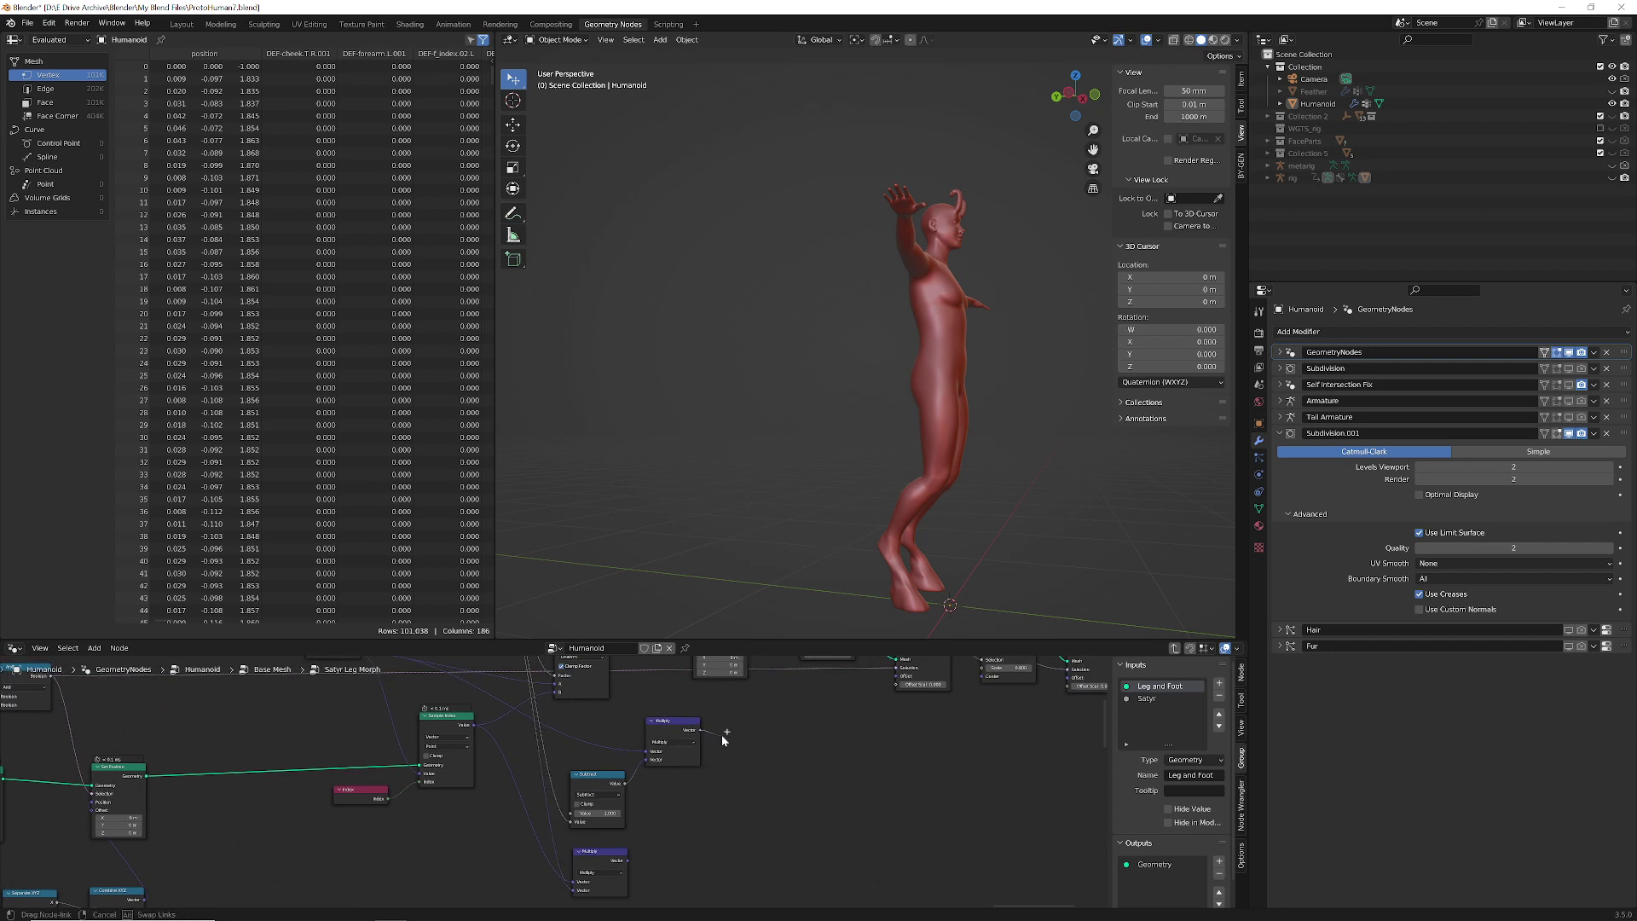
pyautogui.hotkey('shift', 'a')
pyautogui.write('ad')
pyautogui.press('Return')
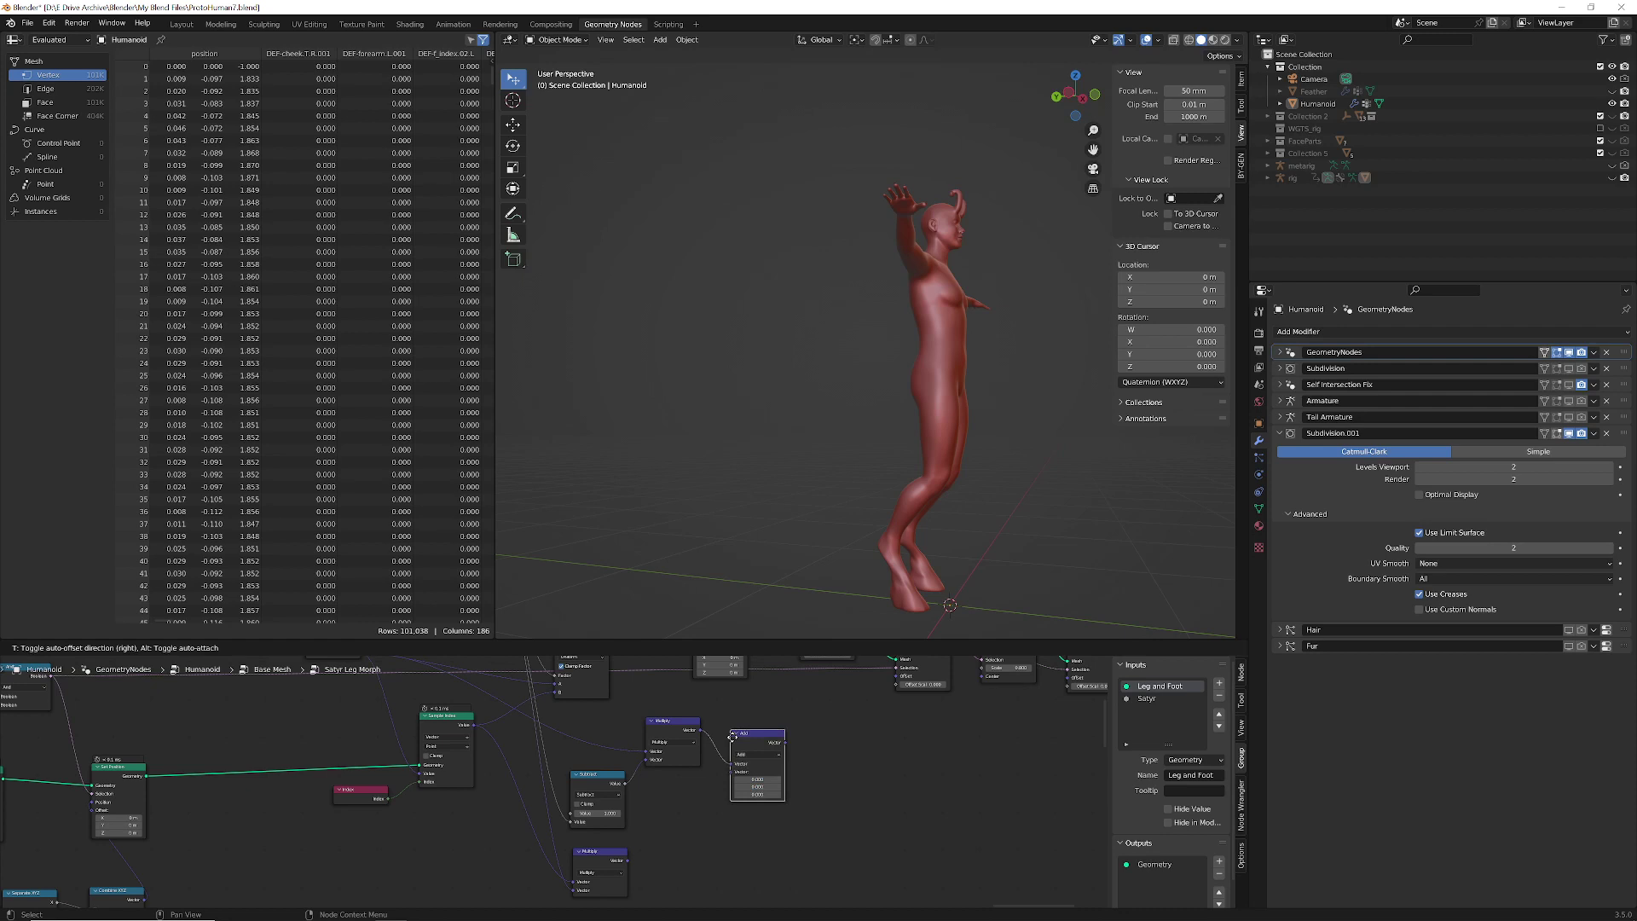
pyautogui.click(732, 735)
pyautogui.moveTo(627, 859); pyautogui.dragTo(733, 774)
# - Feed the Add node's result into the Position input of the Set Position node in place of the Mix result
pyautogui.moveTo(835, 754); pyautogui.dragTo(832, 832, button='middle')
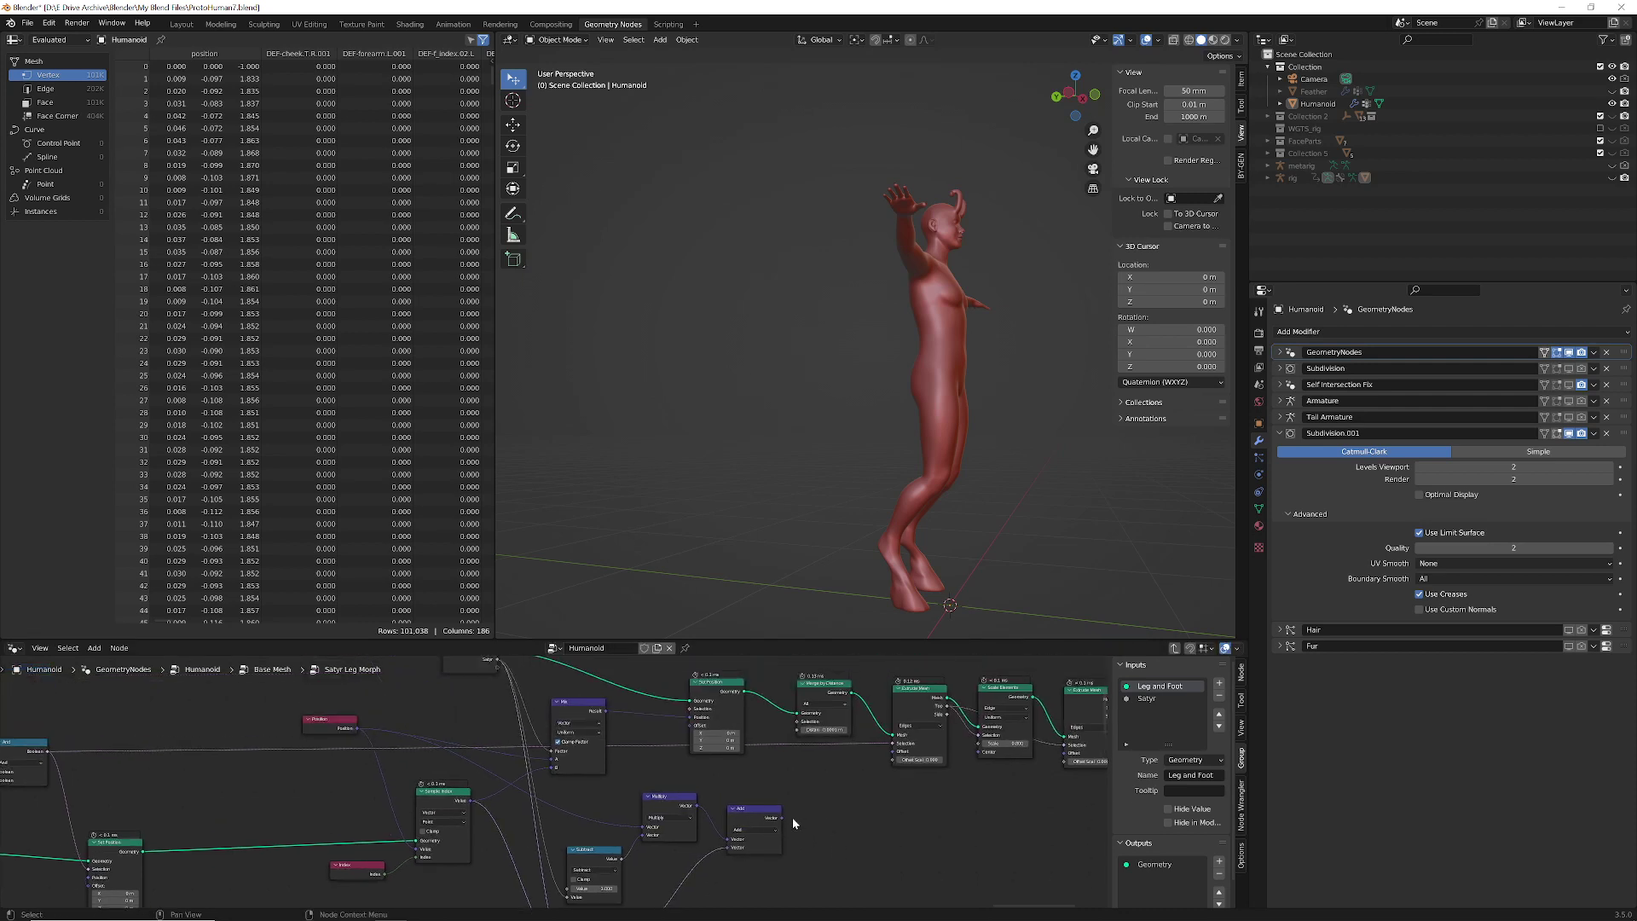
pyautogui.moveTo(781, 815); pyautogui.dragTo(698, 727)
pyautogui.moveTo(886, 808); pyautogui.dragTo(910, 717, button='middle')
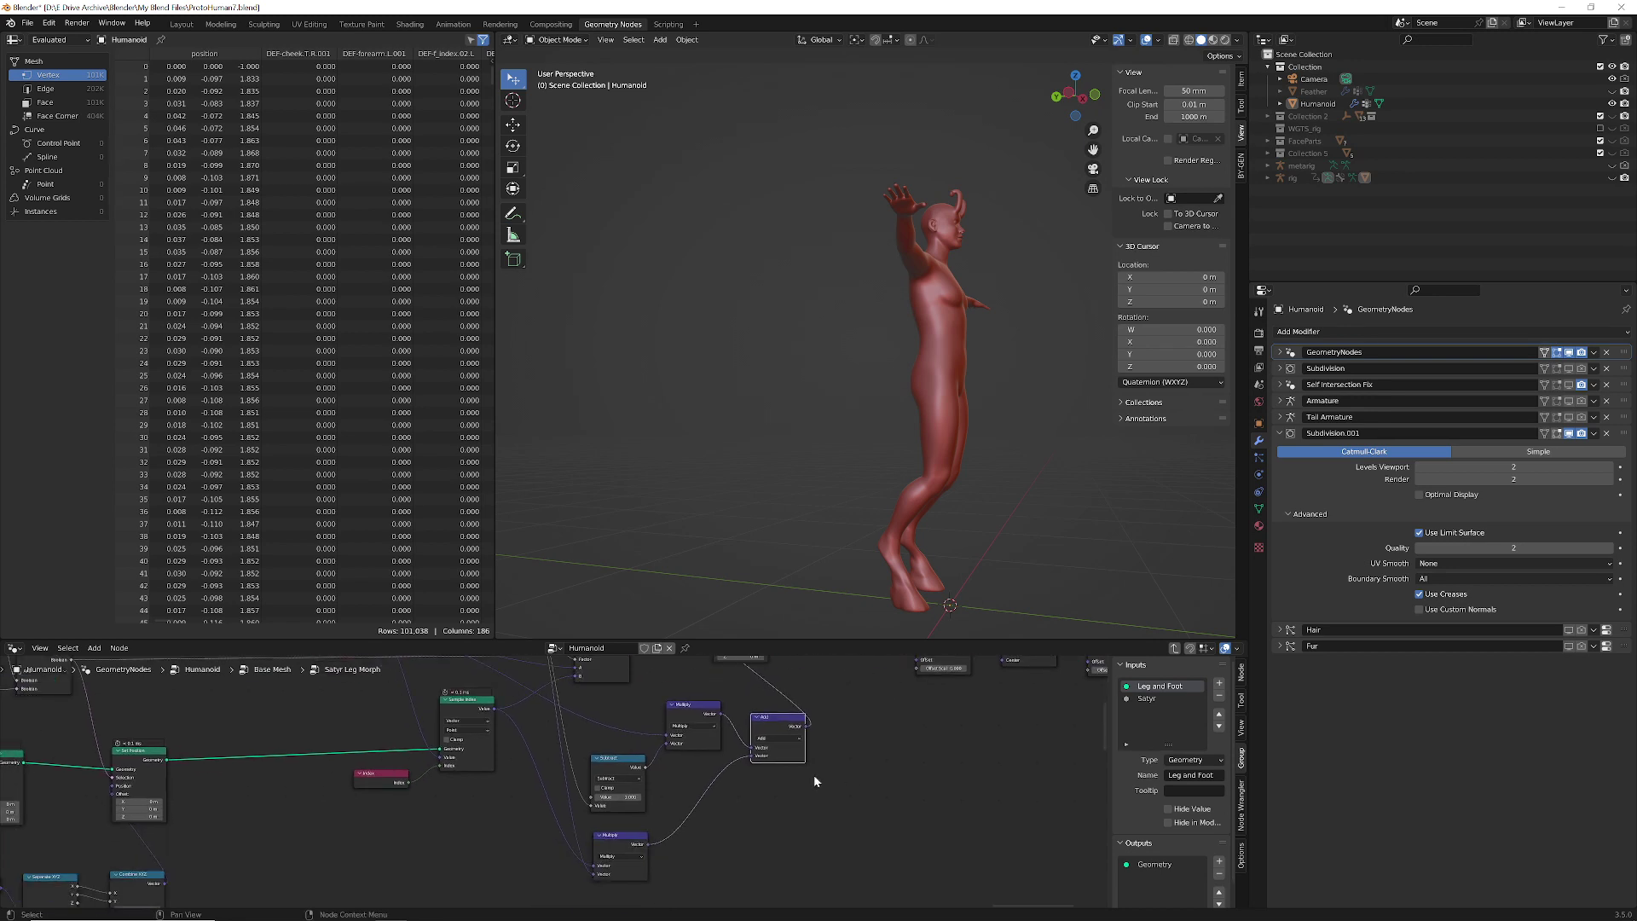
pyautogui.moveTo(769, 803); pyautogui.dragTo(783, 842, button='middle')
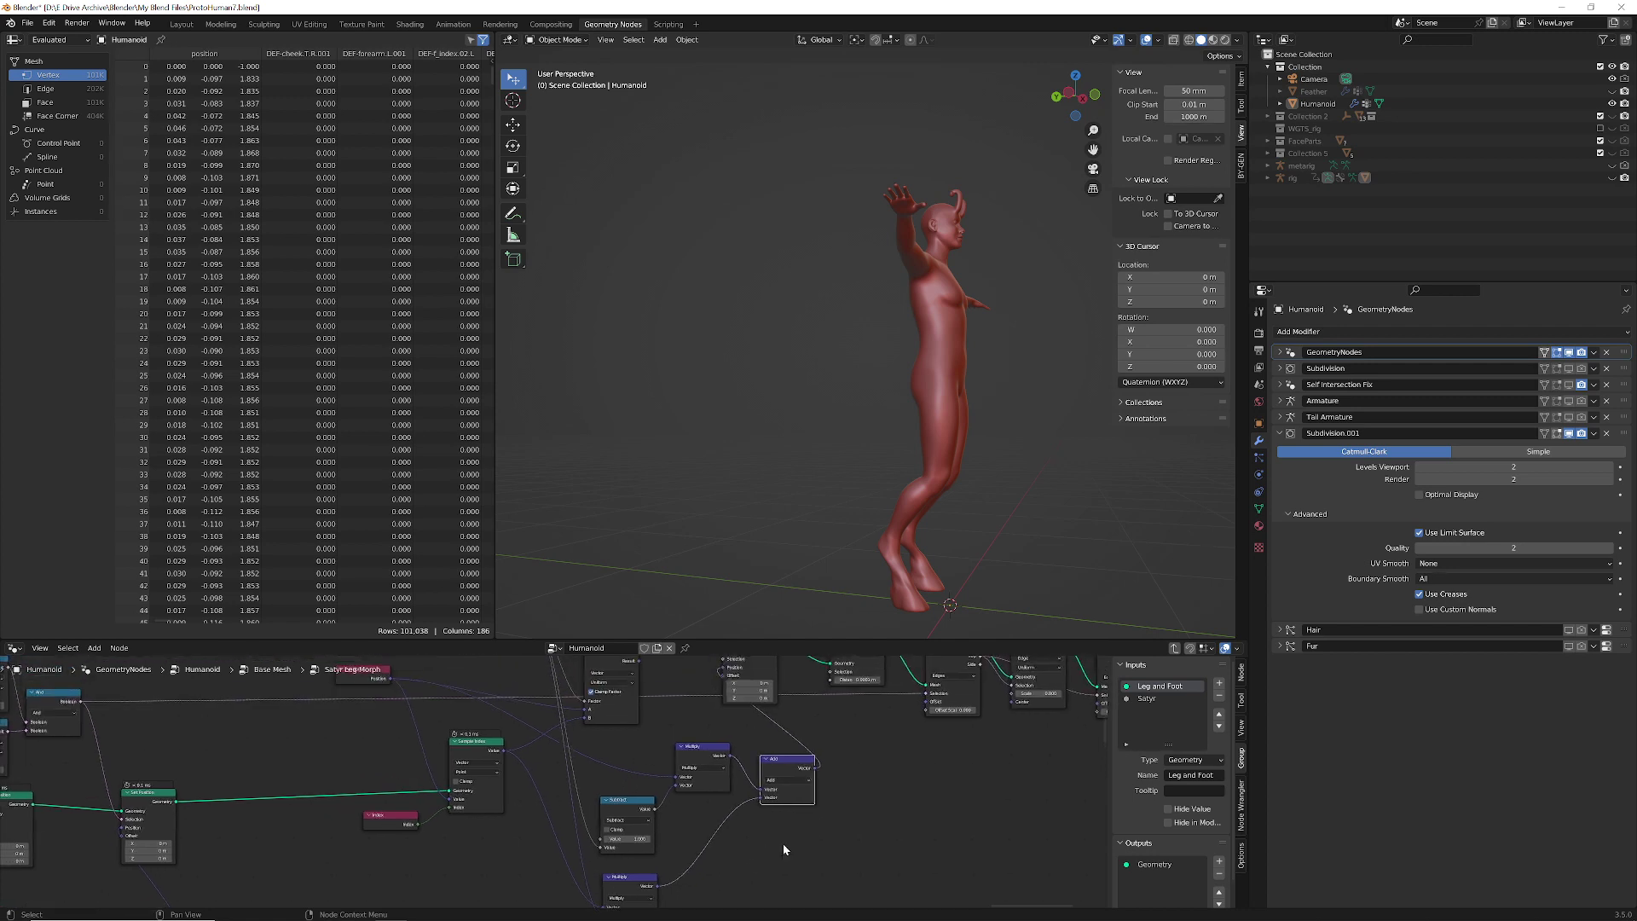
pyautogui.moveTo(629, 738); pyautogui.dragTo(621, 792, button='middle')
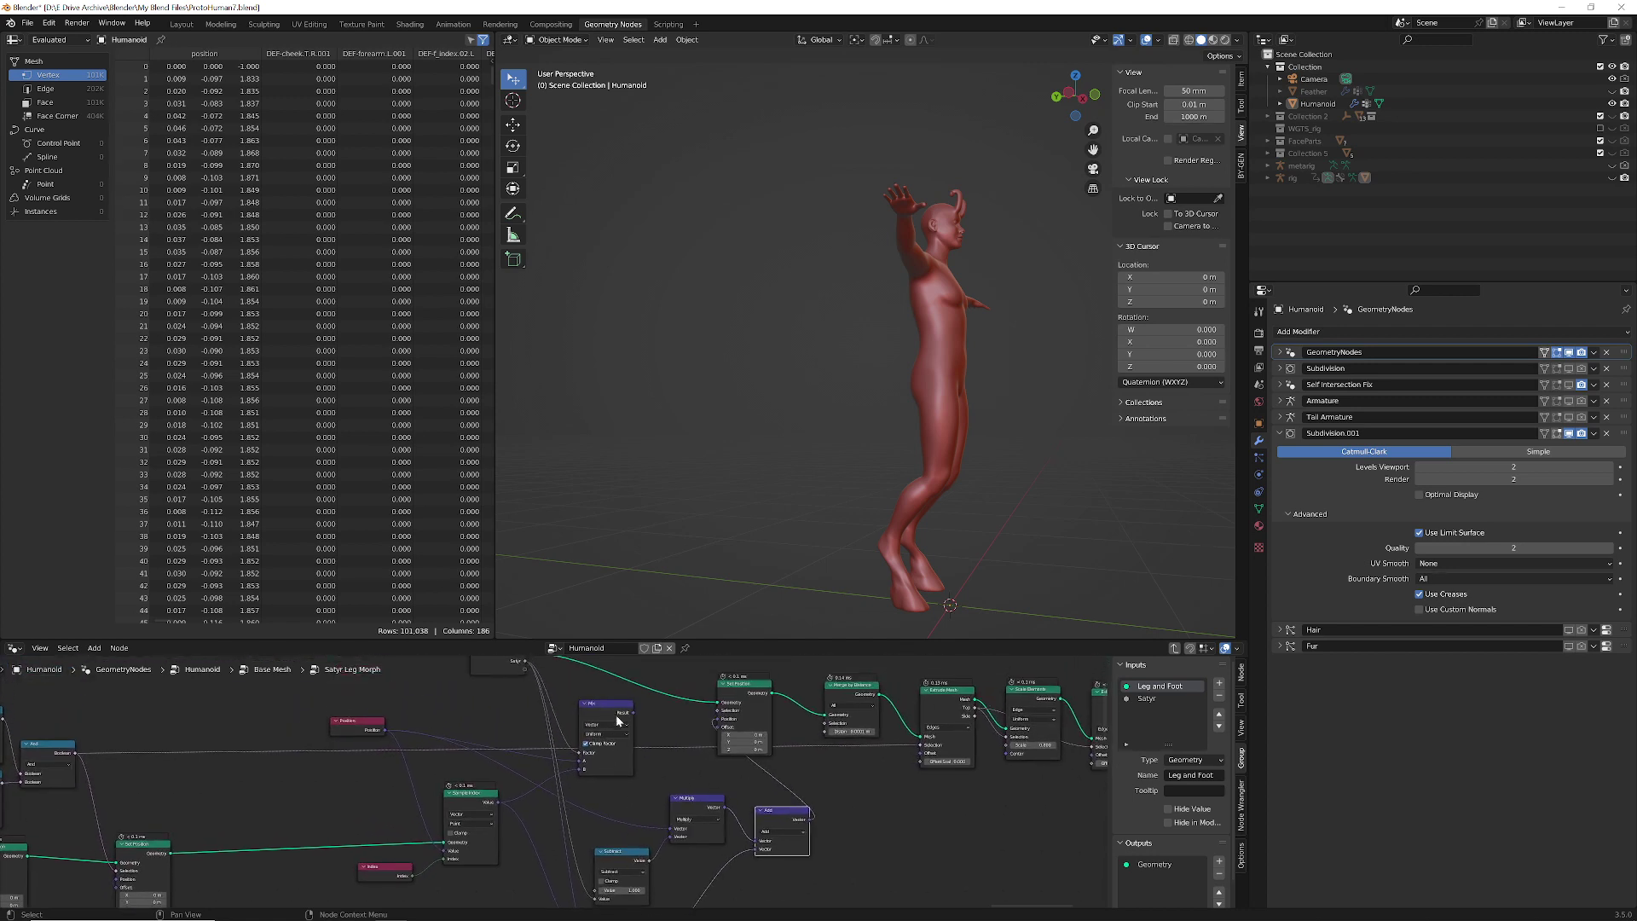
# - Enlarge the node editor area and bring the Subtract, Multiply and Add nodes into view
pyautogui.moveTo(706, 903); pyautogui.dragTo(699, 815, button='middle')
pyautogui.scroll(6, 699, 815)
pyautogui.moveTo(811, 829); pyautogui.dragTo(755, 747, button='middle')
pyautogui.scroll(-1, 755, 746)
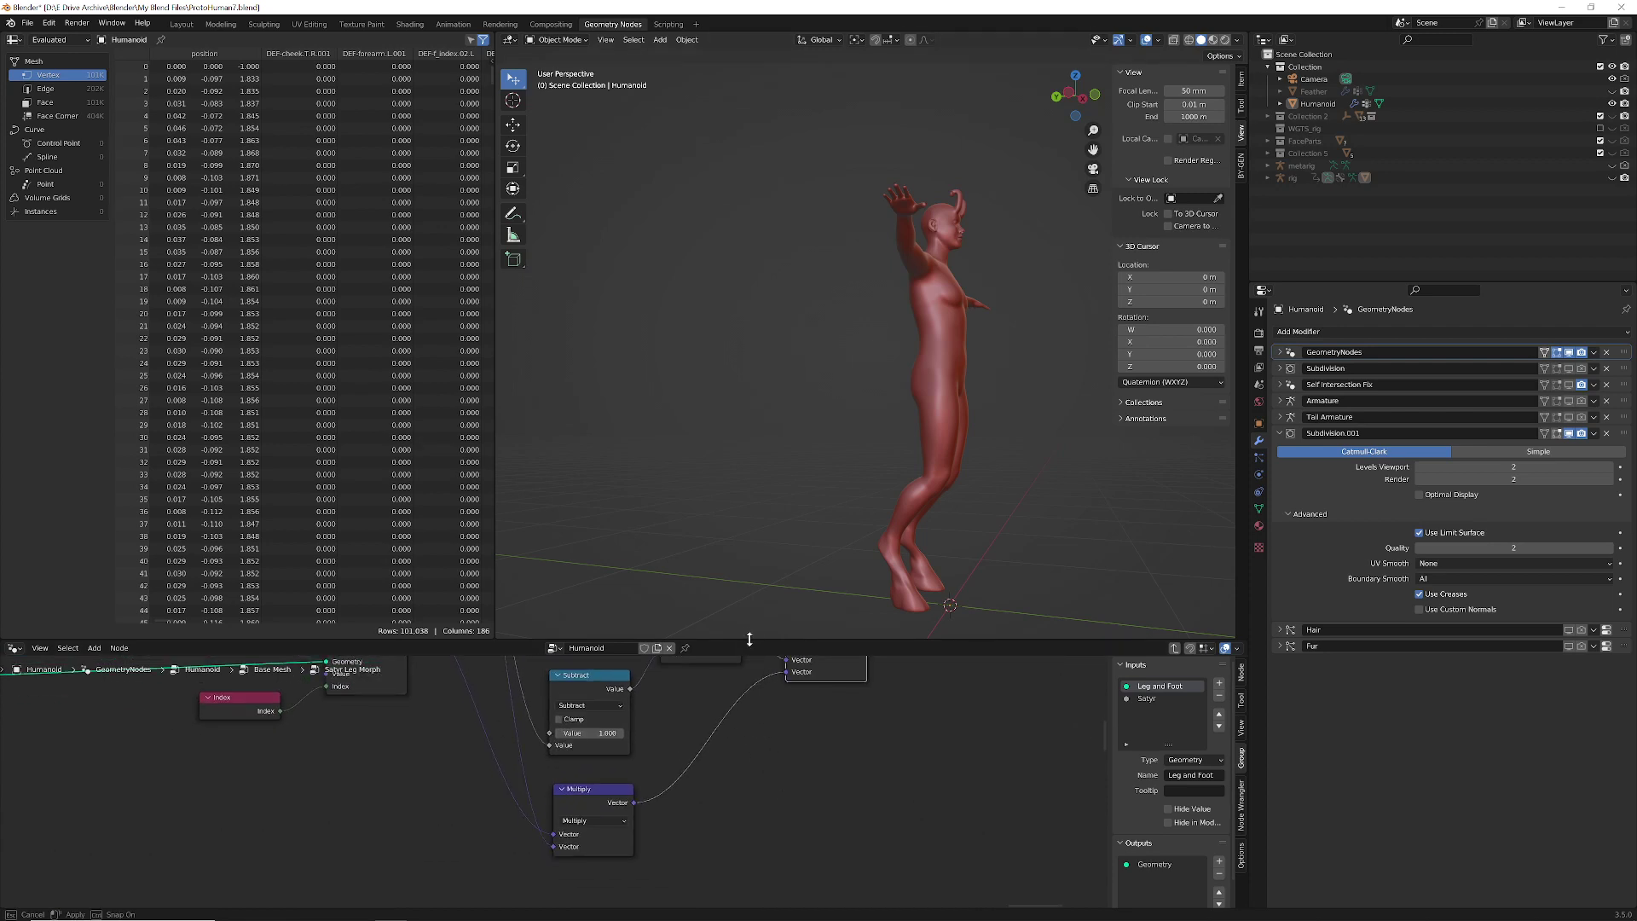
pyautogui.moveTo(749, 640); pyautogui.dragTo(749, 496)
pyautogui.moveTo(834, 692); pyautogui.dragTo(821, 754, button='middle')
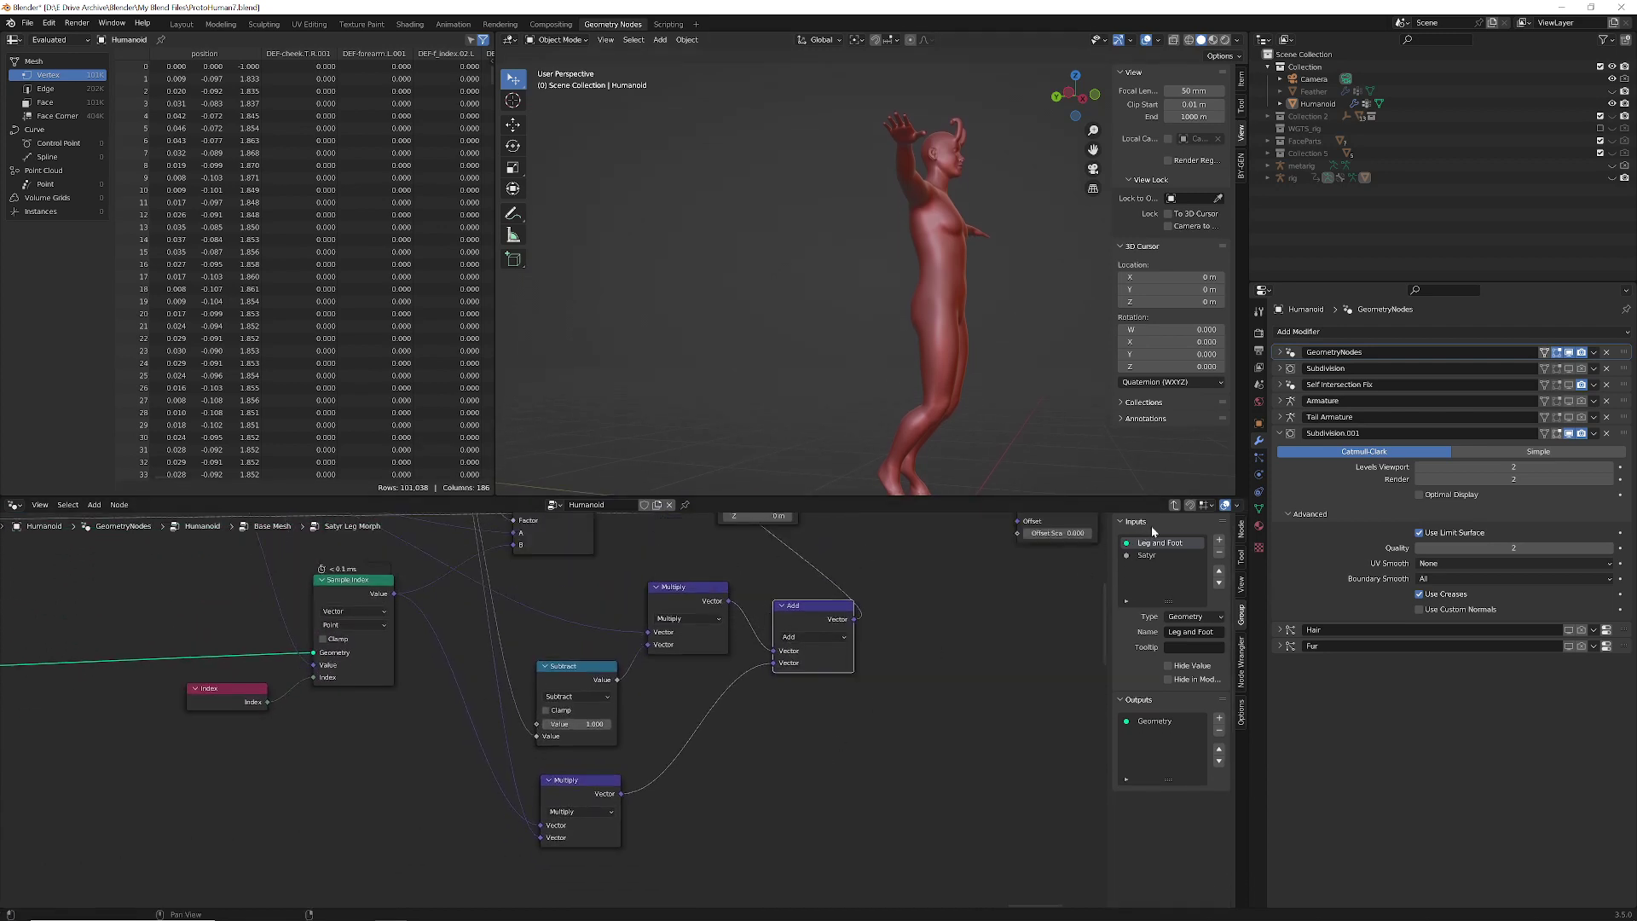
# - Leave the Satyr Leg Morph and Base Mesh groups and set the Base Mesh node's Satyr value to 0.2
pyautogui.click(1174, 504)
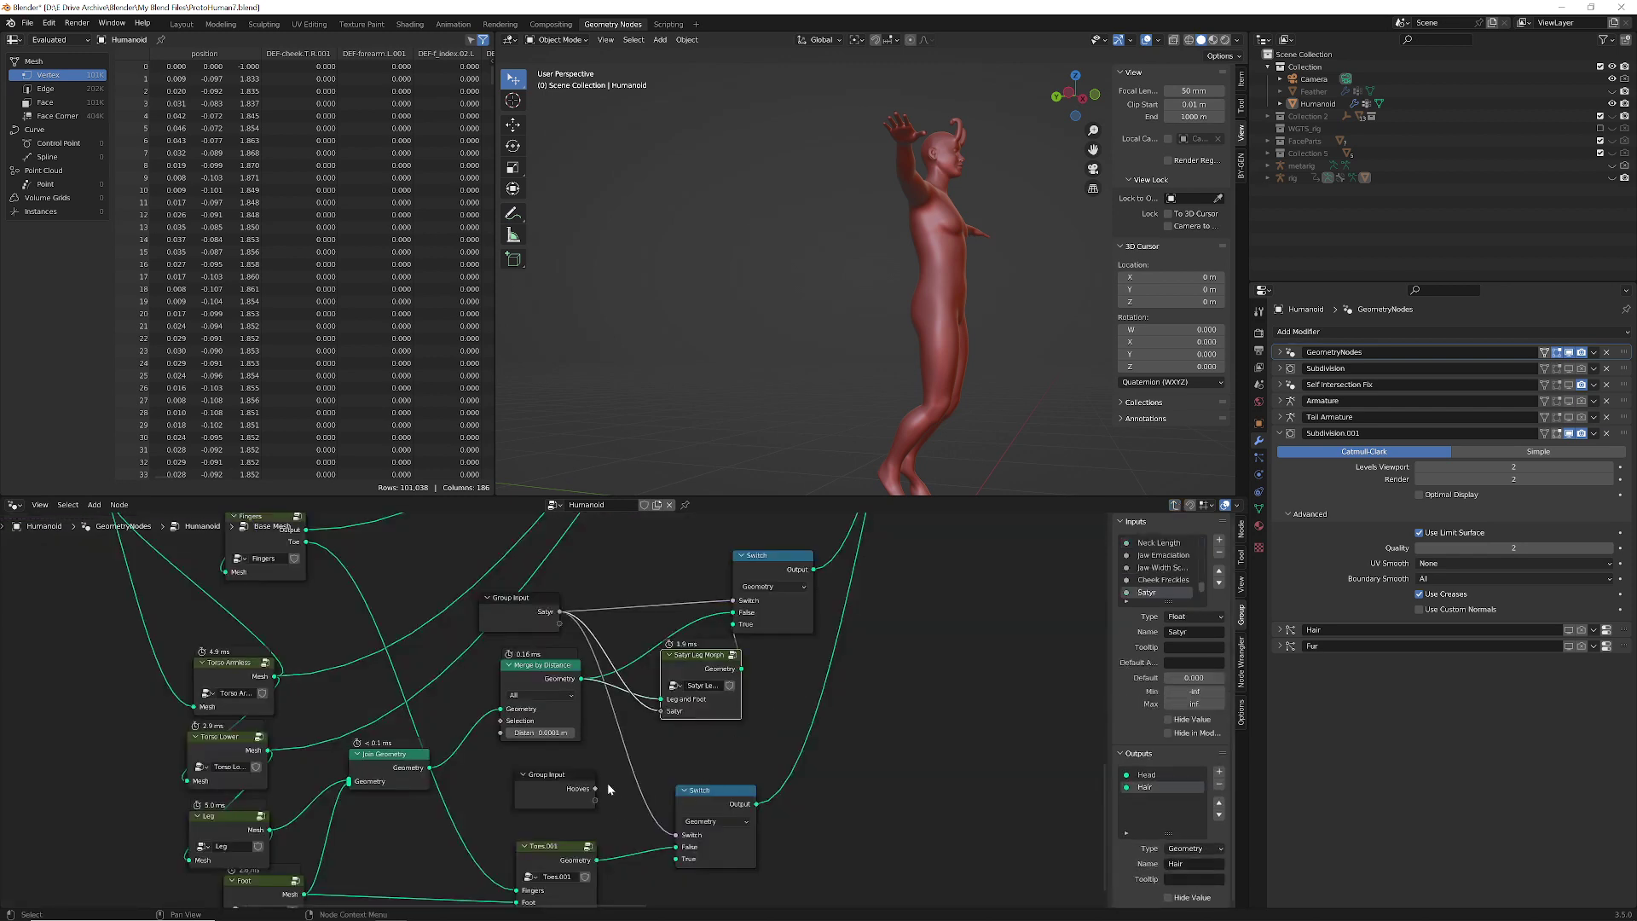
pyautogui.hotkey('ctrl', 'Tab')
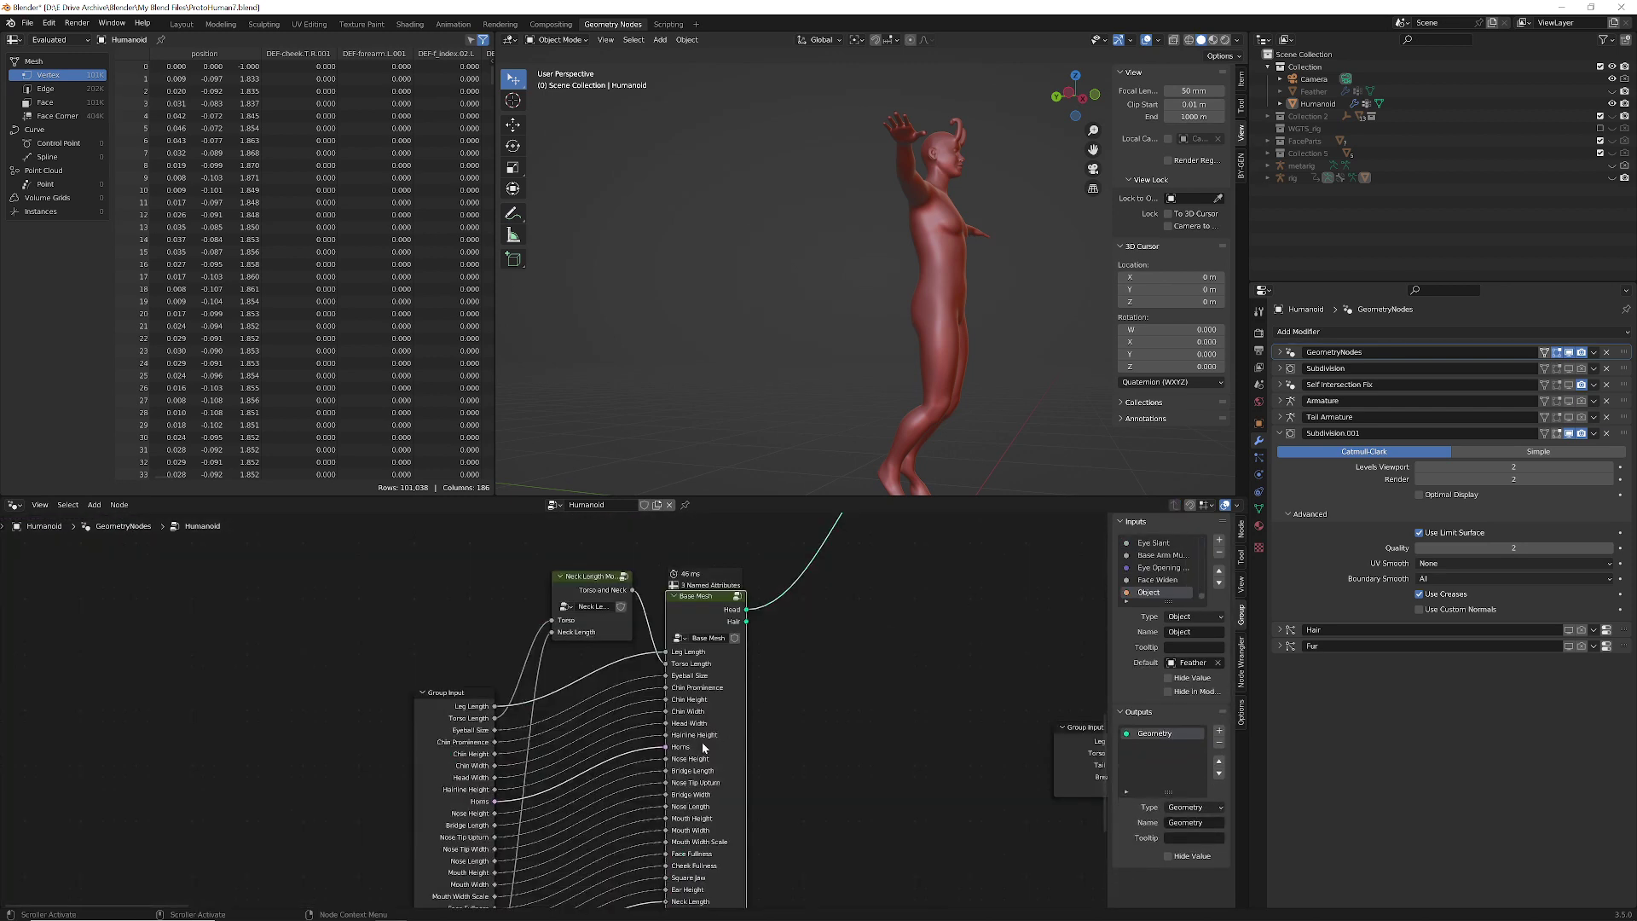
pyautogui.doubleClick(711, 805)
pyautogui.write('.2')
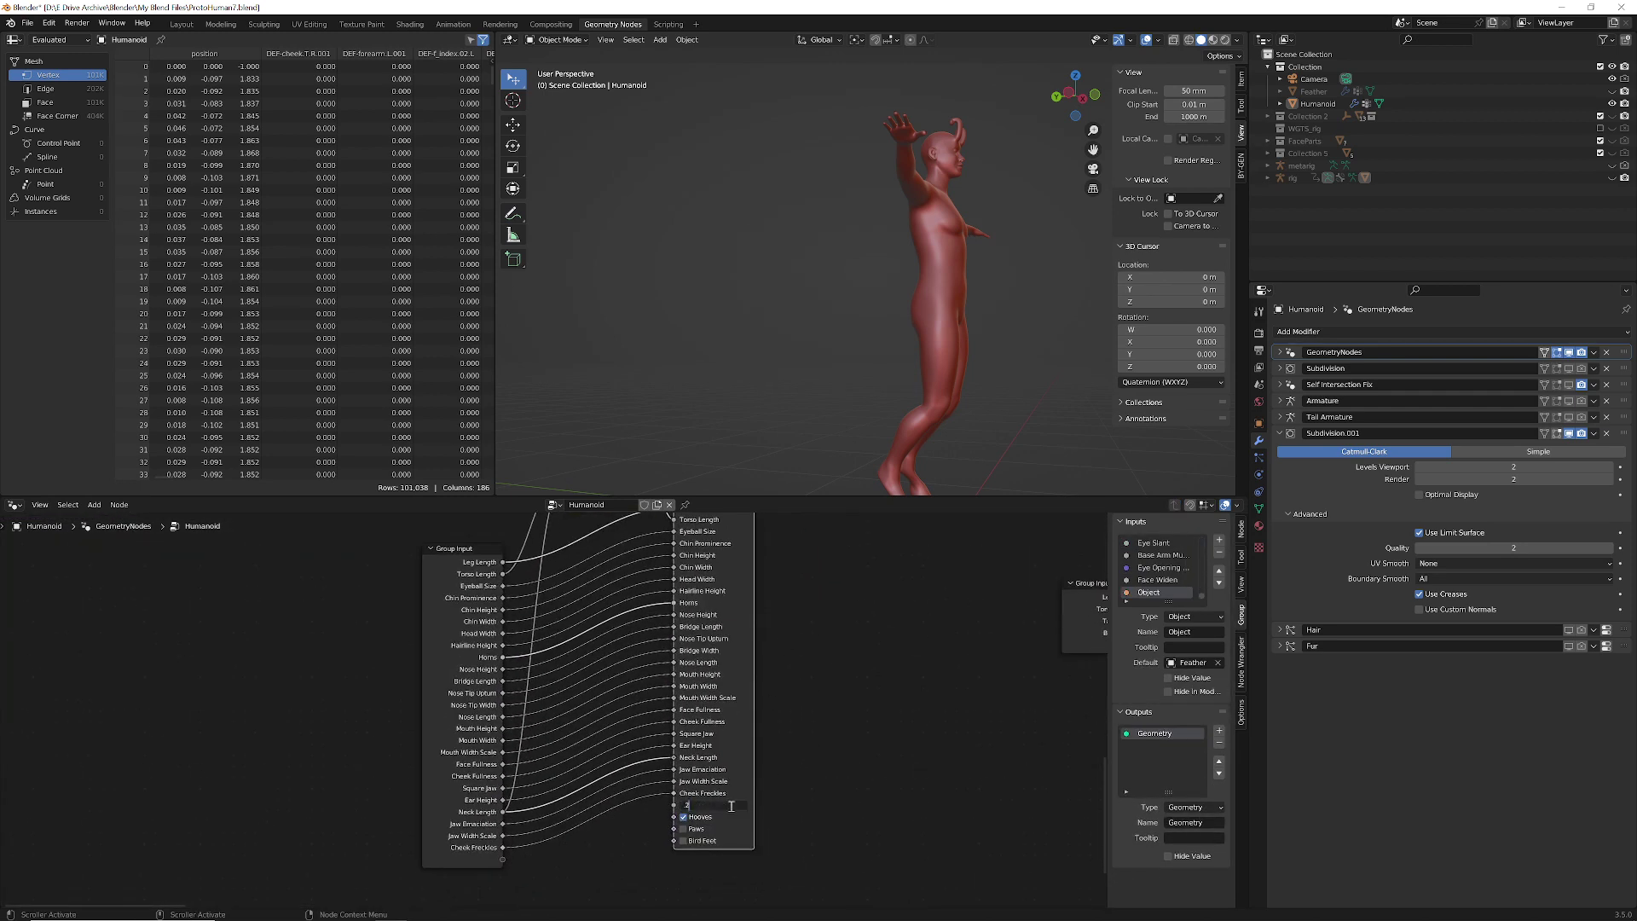
pyautogui.press('Return')
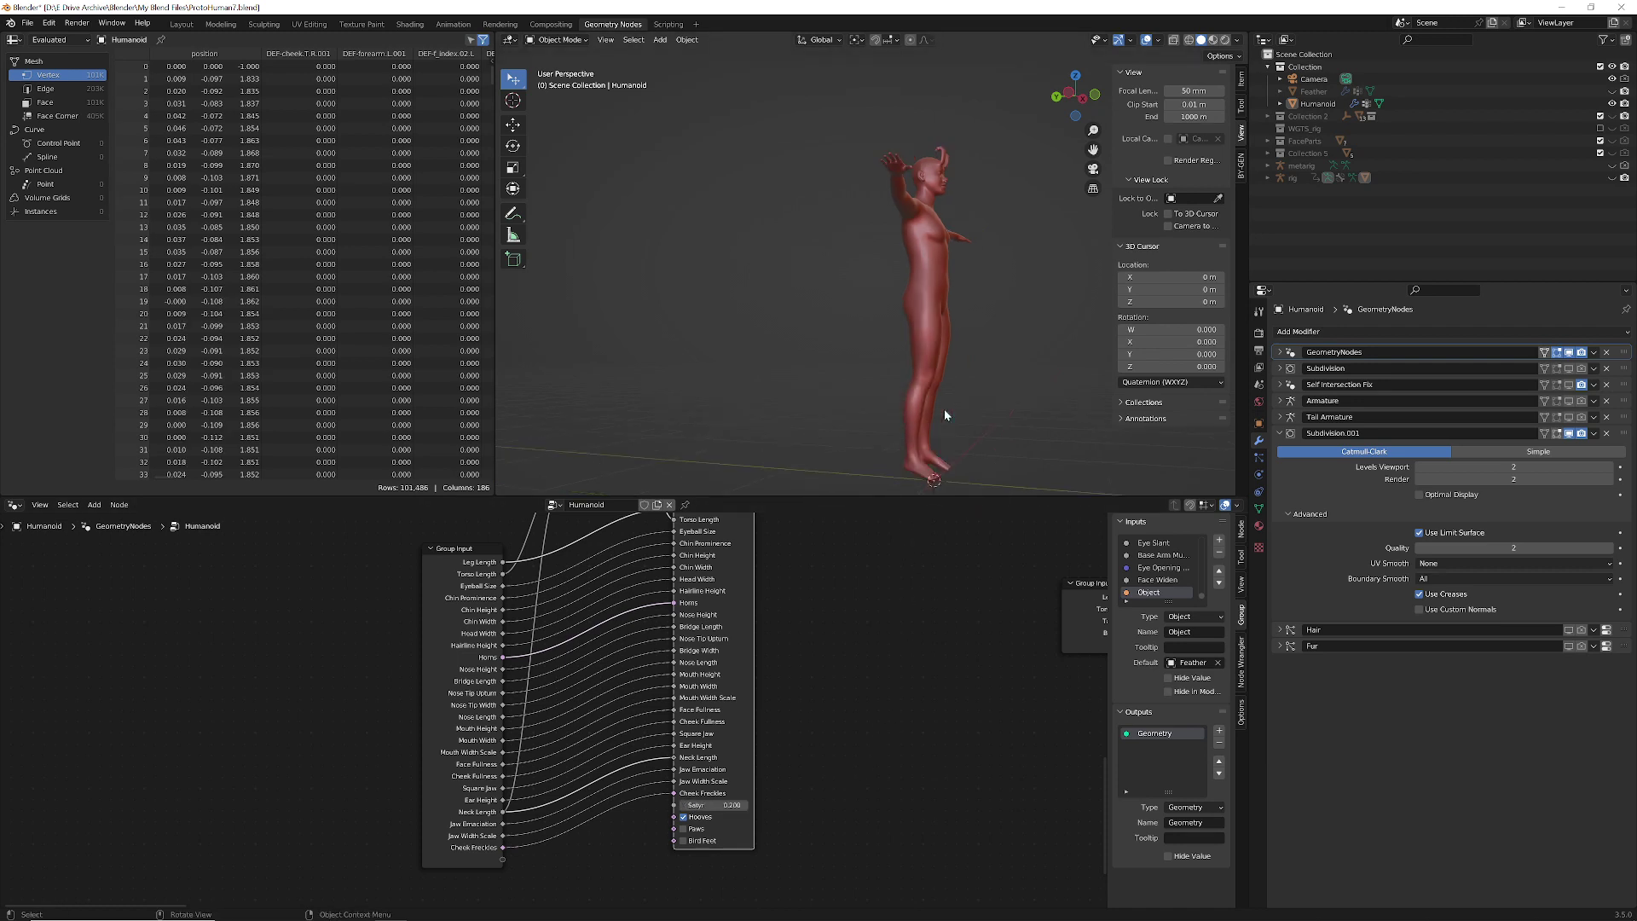
# - Set the Base Mesh node's Satyr value to 0.5
pyautogui.doubleClick(716, 805)
pyautogui.write('.5')
pyautogui.press('Return')
# - Reopen the Base Mesh group and the Satyr Leg Morph group nested inside it
pyautogui.moveTo(845, 678); pyautogui.dragTo(825, 785, button='middle')
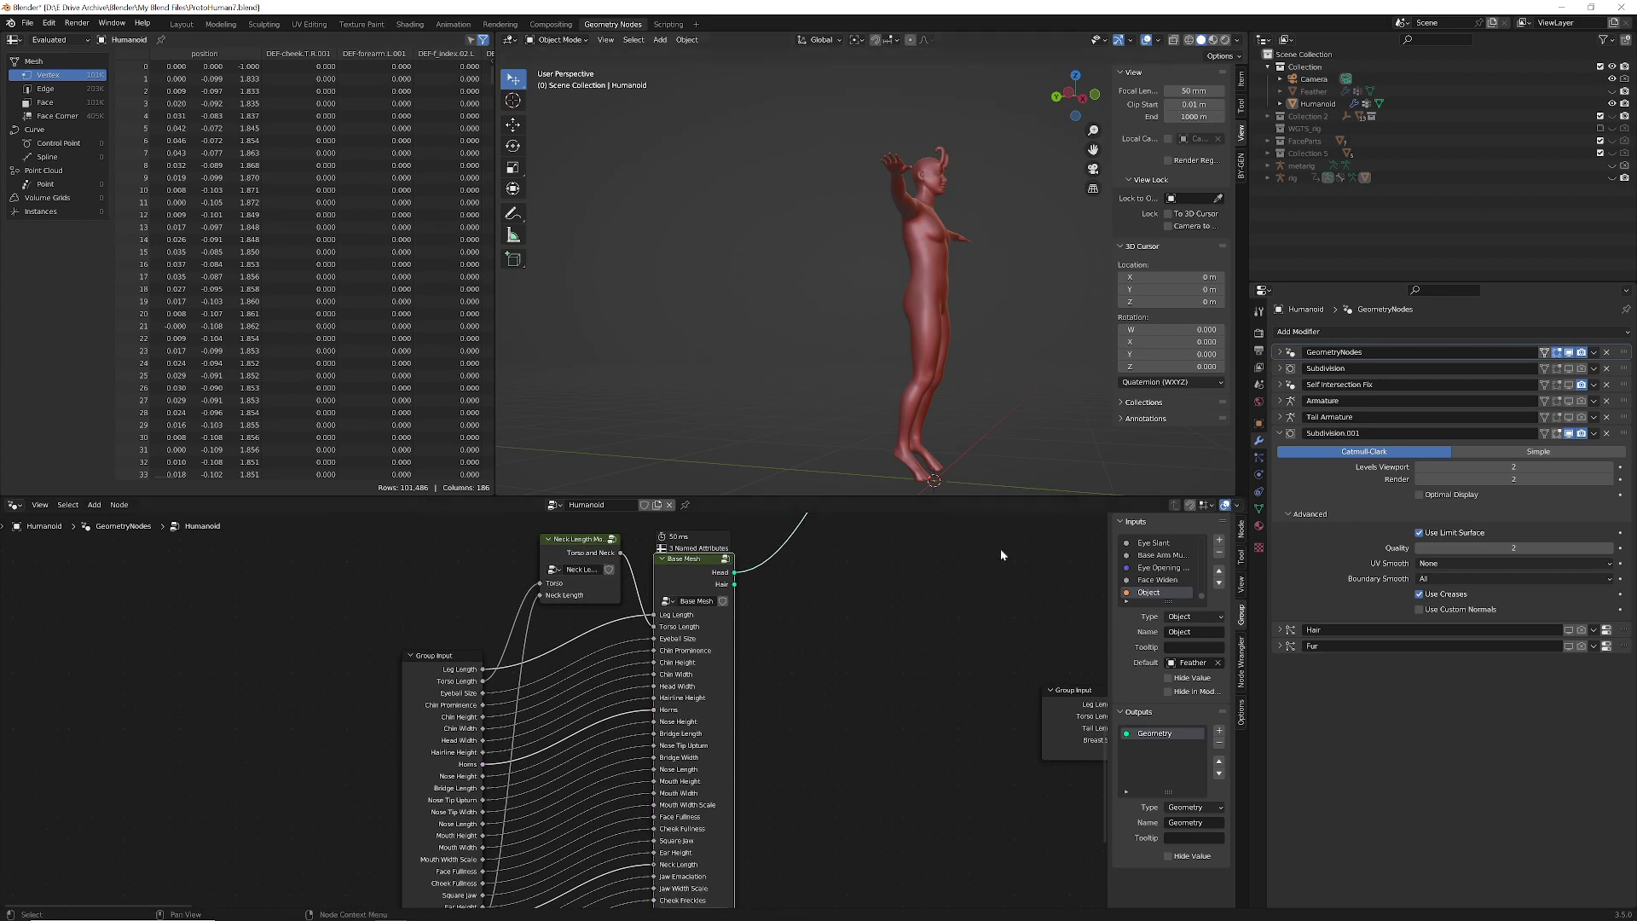
pyautogui.press('Tab')
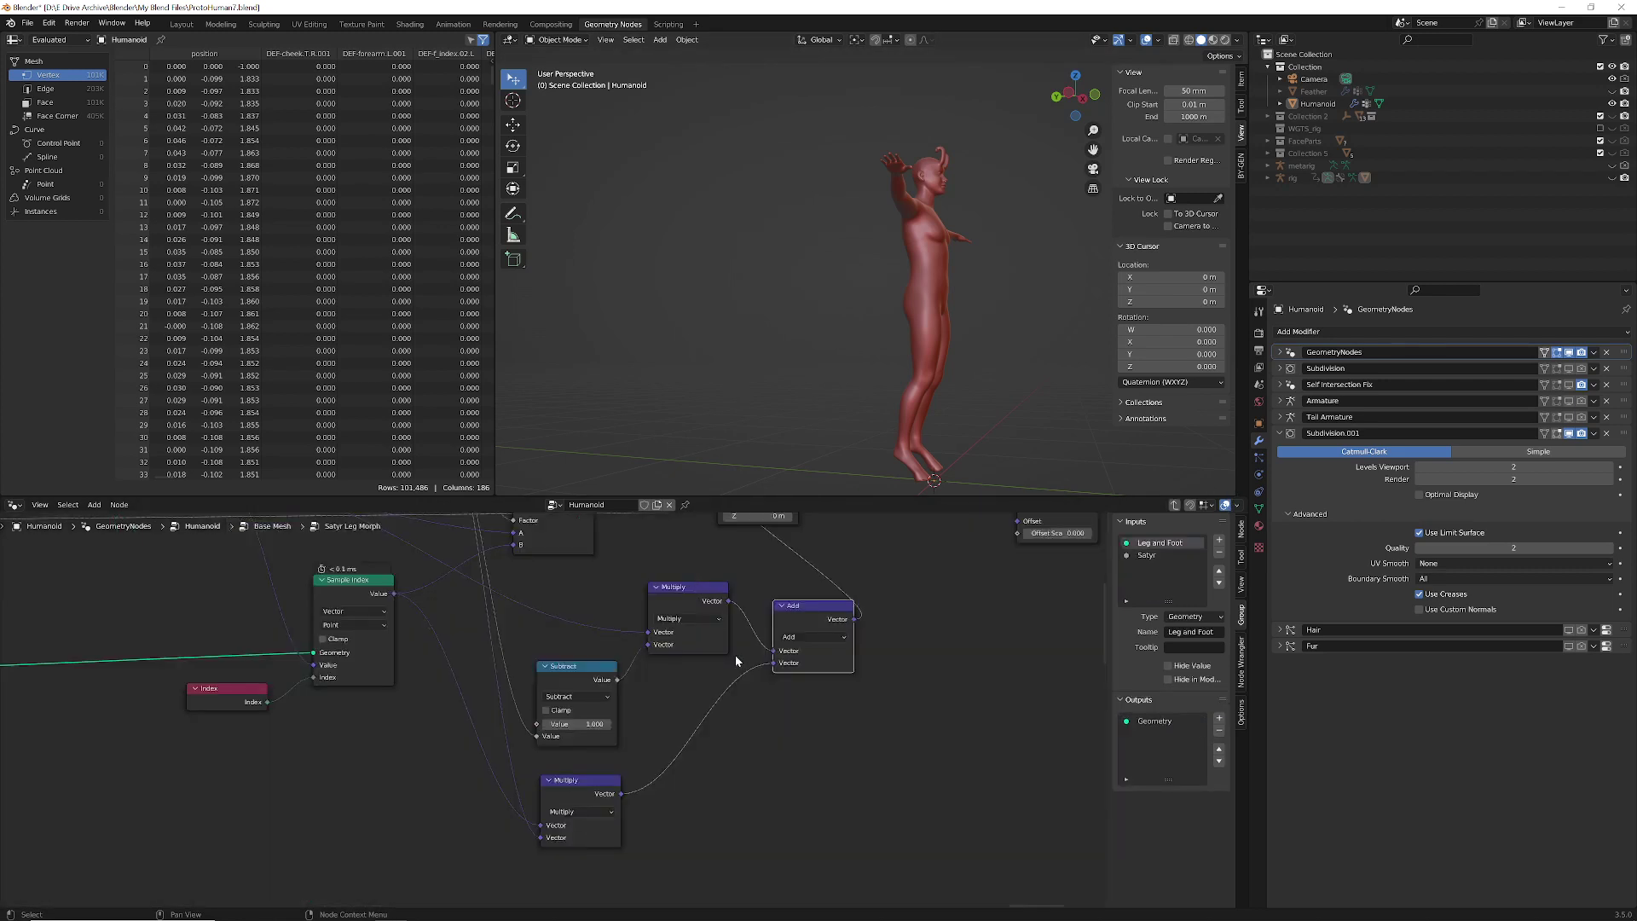
pyautogui.moveTo(589, 638); pyautogui.dragTo(590, 679, button='middle')
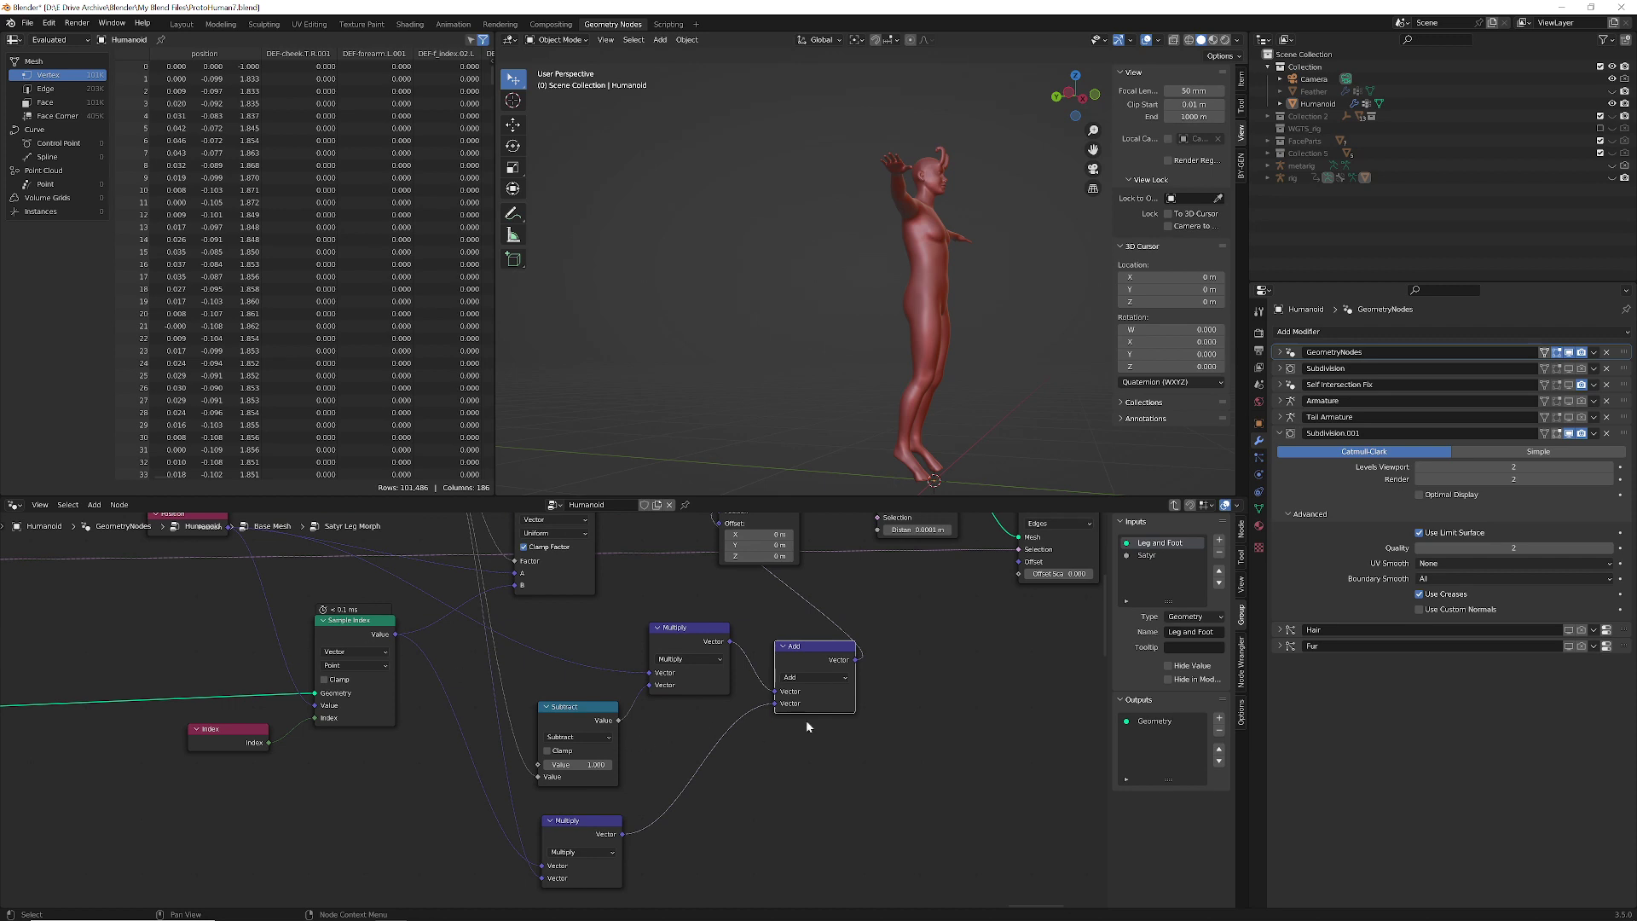
# - Examine the node chain from Set Position through Merge by Distance and the Extrude Mesh and Scale Elements nodes to Group Output
pyautogui.moveTo(806, 684); pyautogui.dragTo(799, 802, button='middle')
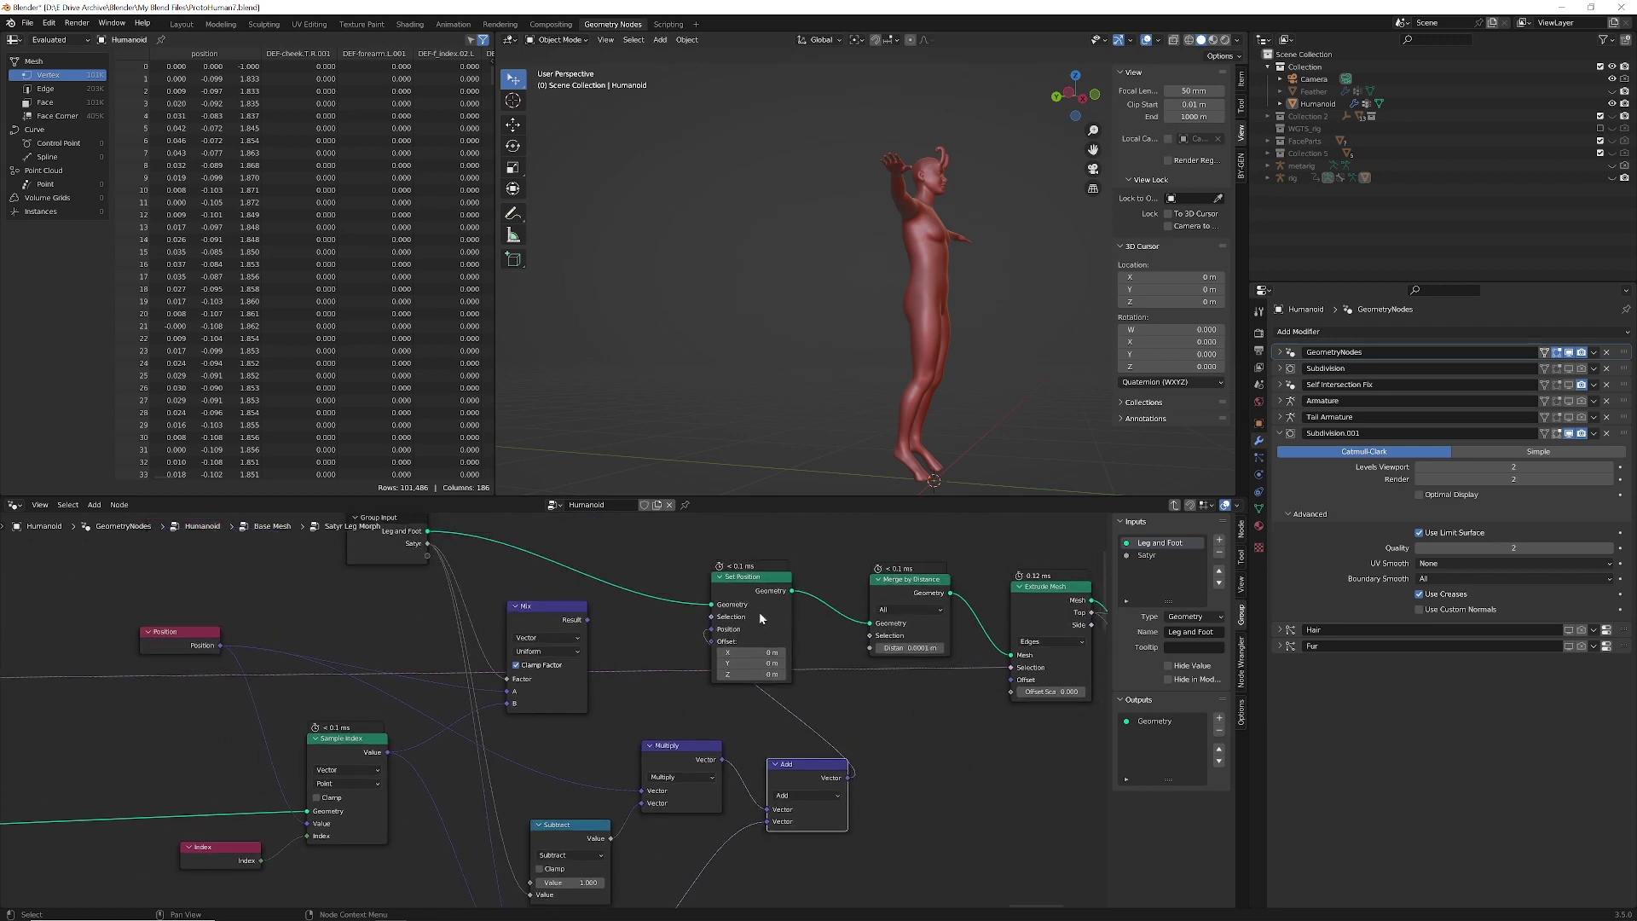
pyautogui.moveTo(761, 594)
pyautogui.moveTo(952, 722); pyautogui.dragTo(566, 705, button='middle')
pyautogui.moveTo(903, 715); pyautogui.dragTo(673, 716, button='middle')
pyautogui.scroll(-1, 673, 716)
pyautogui.moveTo(714, 737); pyautogui.dragTo(526, 734, button='middle')
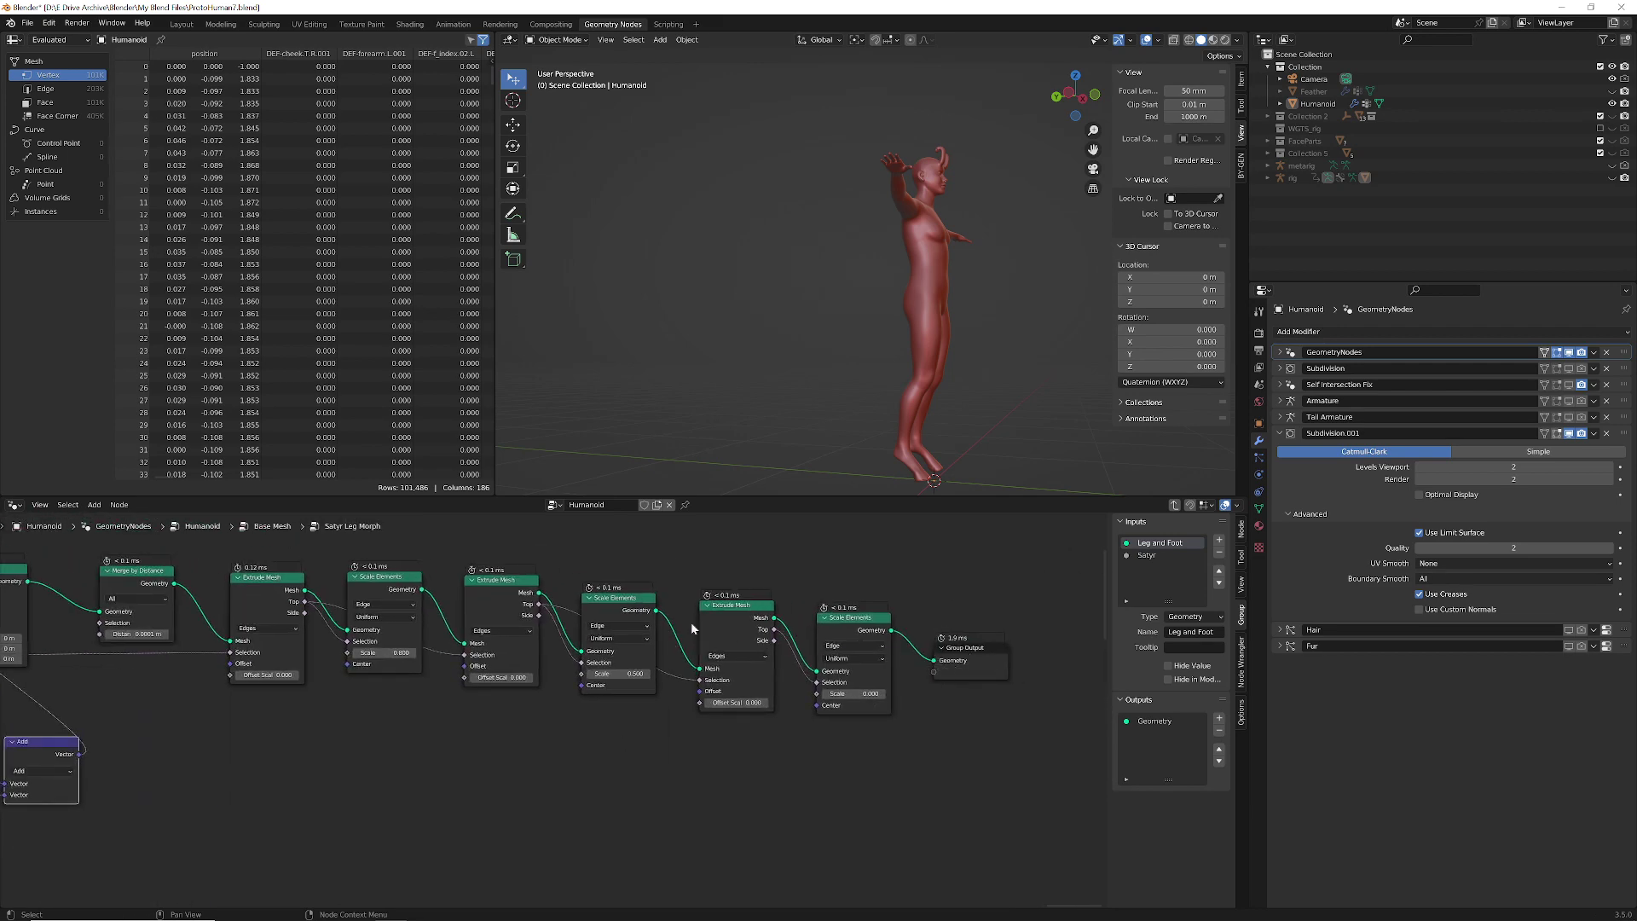
# - Reconnect the Mix node's Result to Set Position's Position input and delete the Multiply, Subtract and Add nodes
pyautogui.moveTo(295, 735); pyautogui.dragTo(1024, 727, button='middle')
pyautogui.moveTo(213, 753); pyautogui.dragTo(494, 701, button='middle')
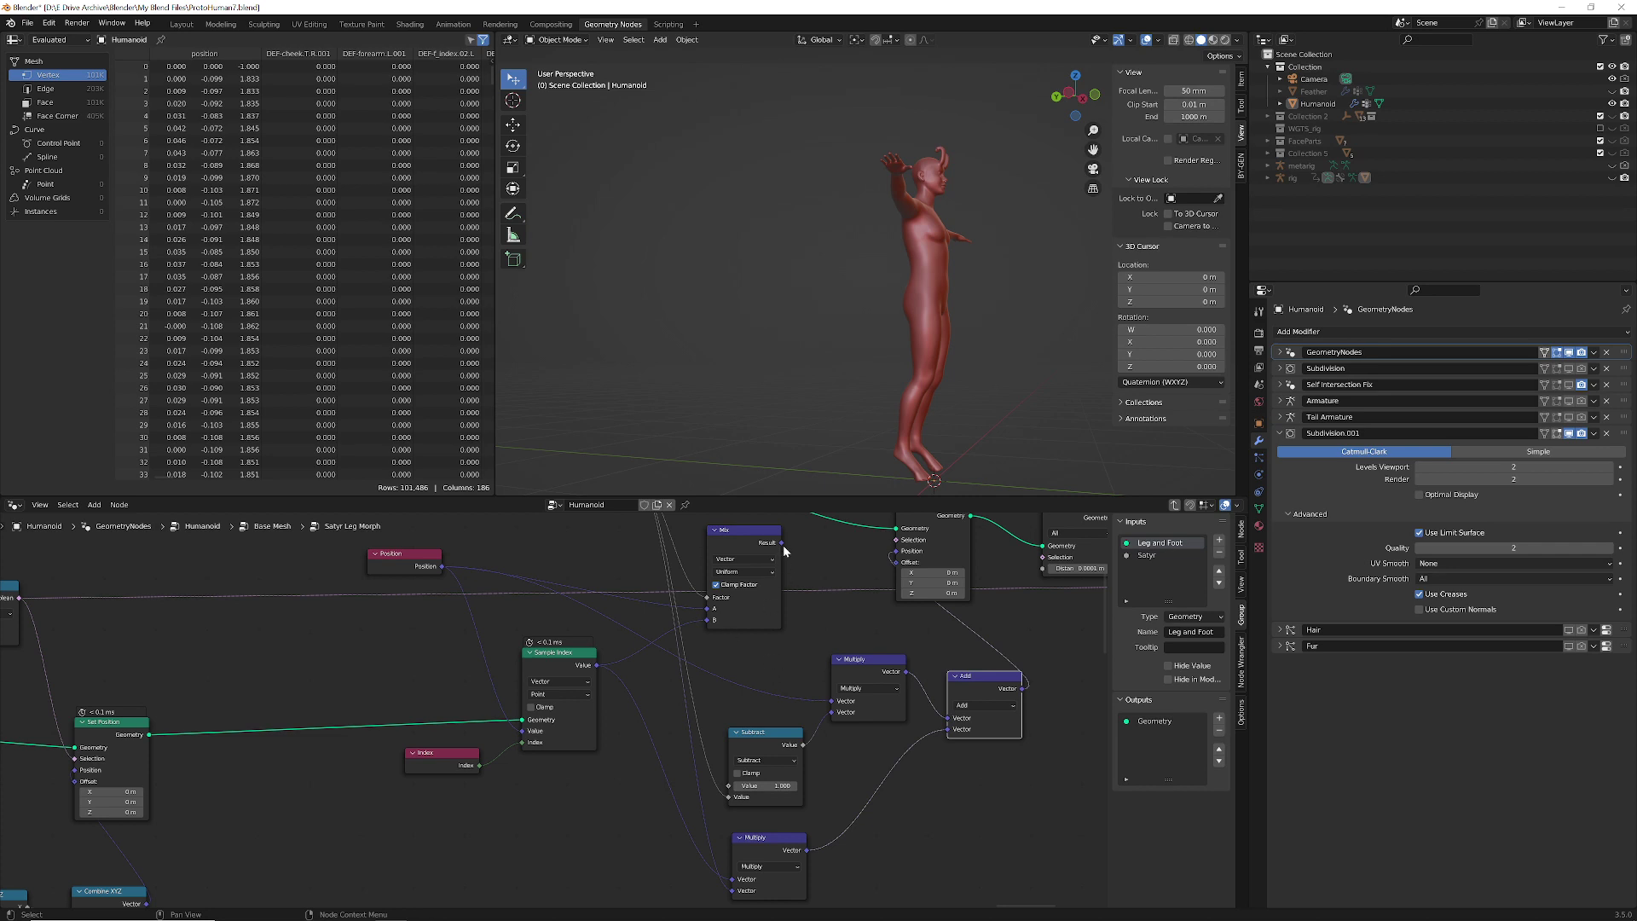
pyautogui.moveTo(781, 542); pyautogui.dragTo(901, 553)
pyautogui.moveTo(955, 796); pyautogui.dragTo(757, 745, button='middle')
pyautogui.moveTo(804, 823); pyautogui.dragTo(542, 630)
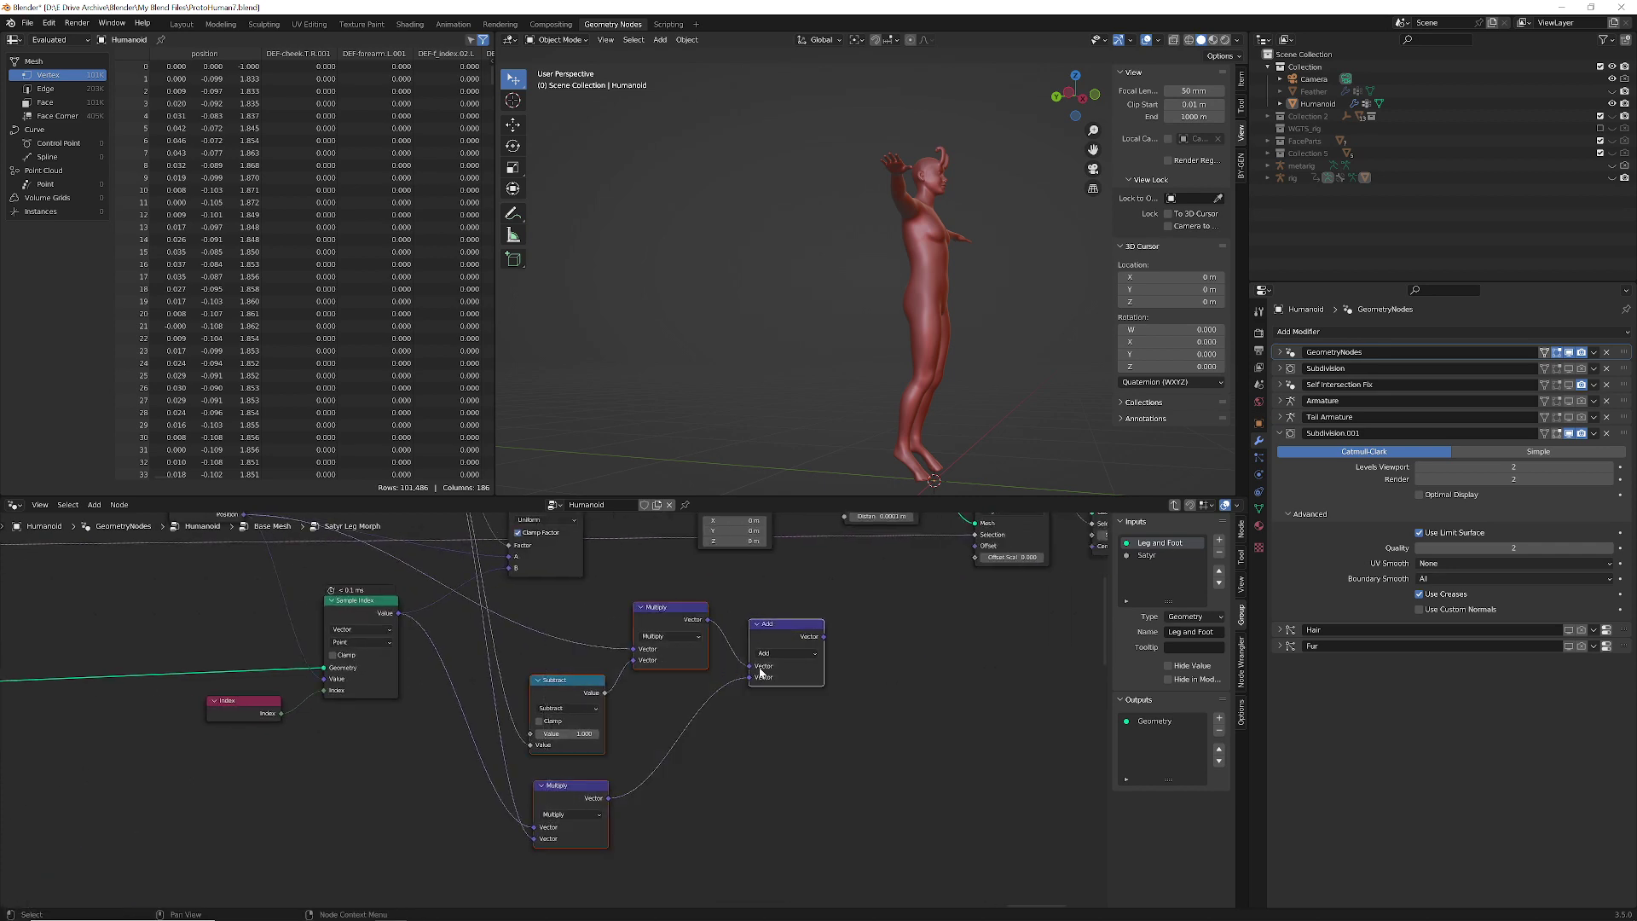
pyautogui.press('Delete')
pyautogui.scroll(-2, 878, 661)
pyautogui.moveTo(917, 648); pyautogui.dragTo(681, 702, button='middle')
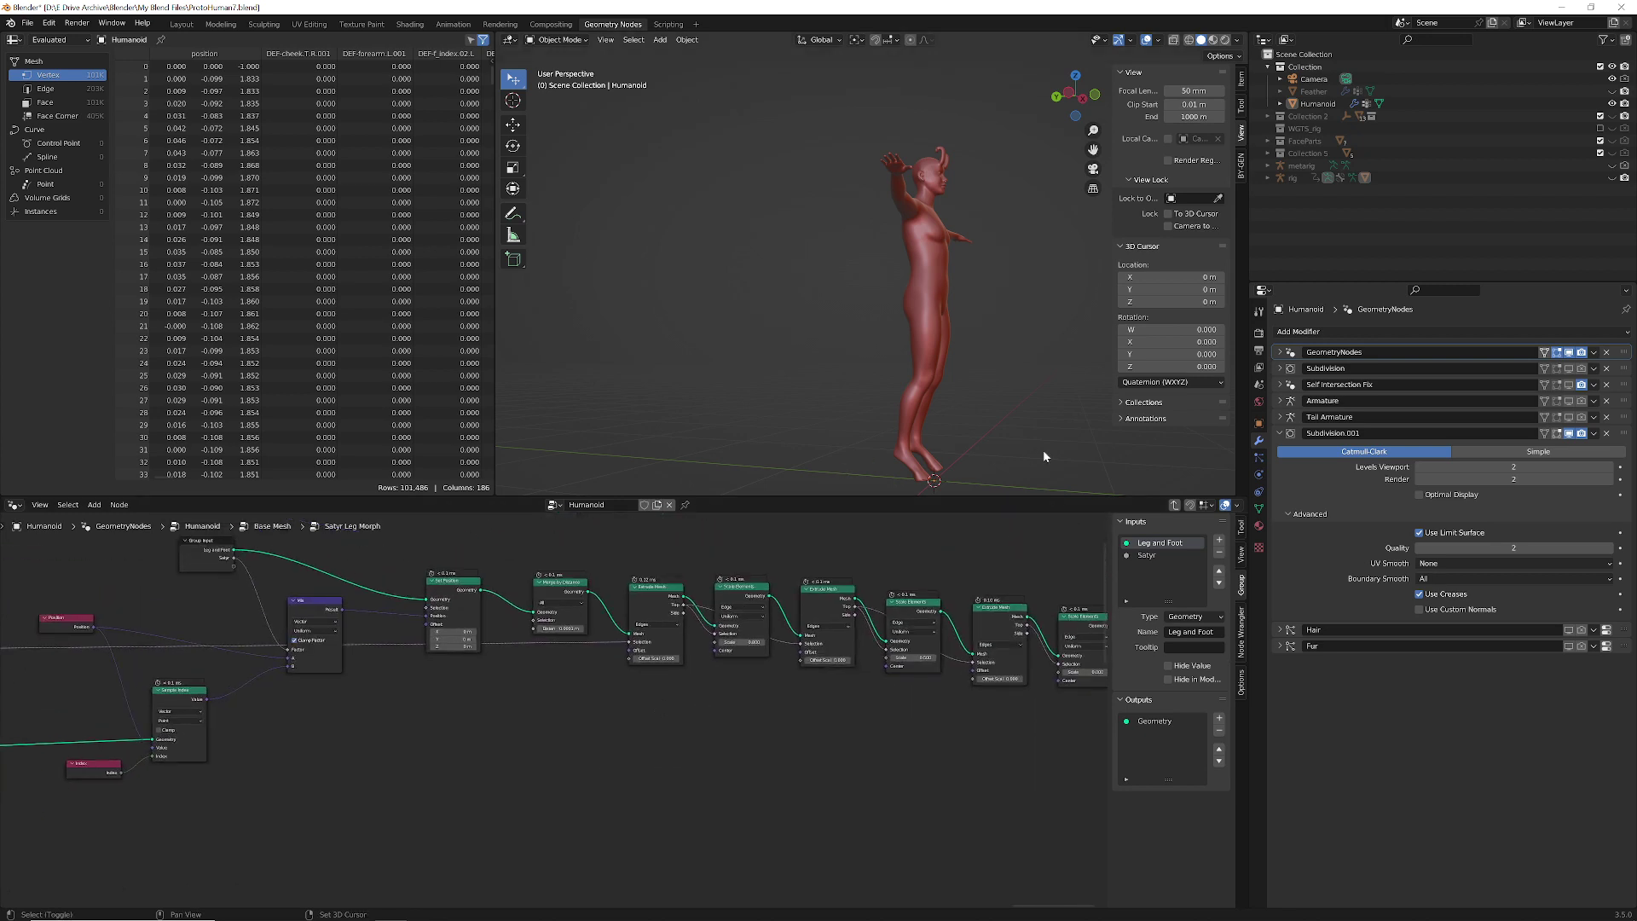
# - Inspect the model's feet up close alongside the Extrude Mesh and Scale Elements nodes that follow Merge by Distance
pyautogui.moveTo(1041, 449); pyautogui.dragTo(762, 314, button='middle')
pyautogui.scroll(3, 919, 354)
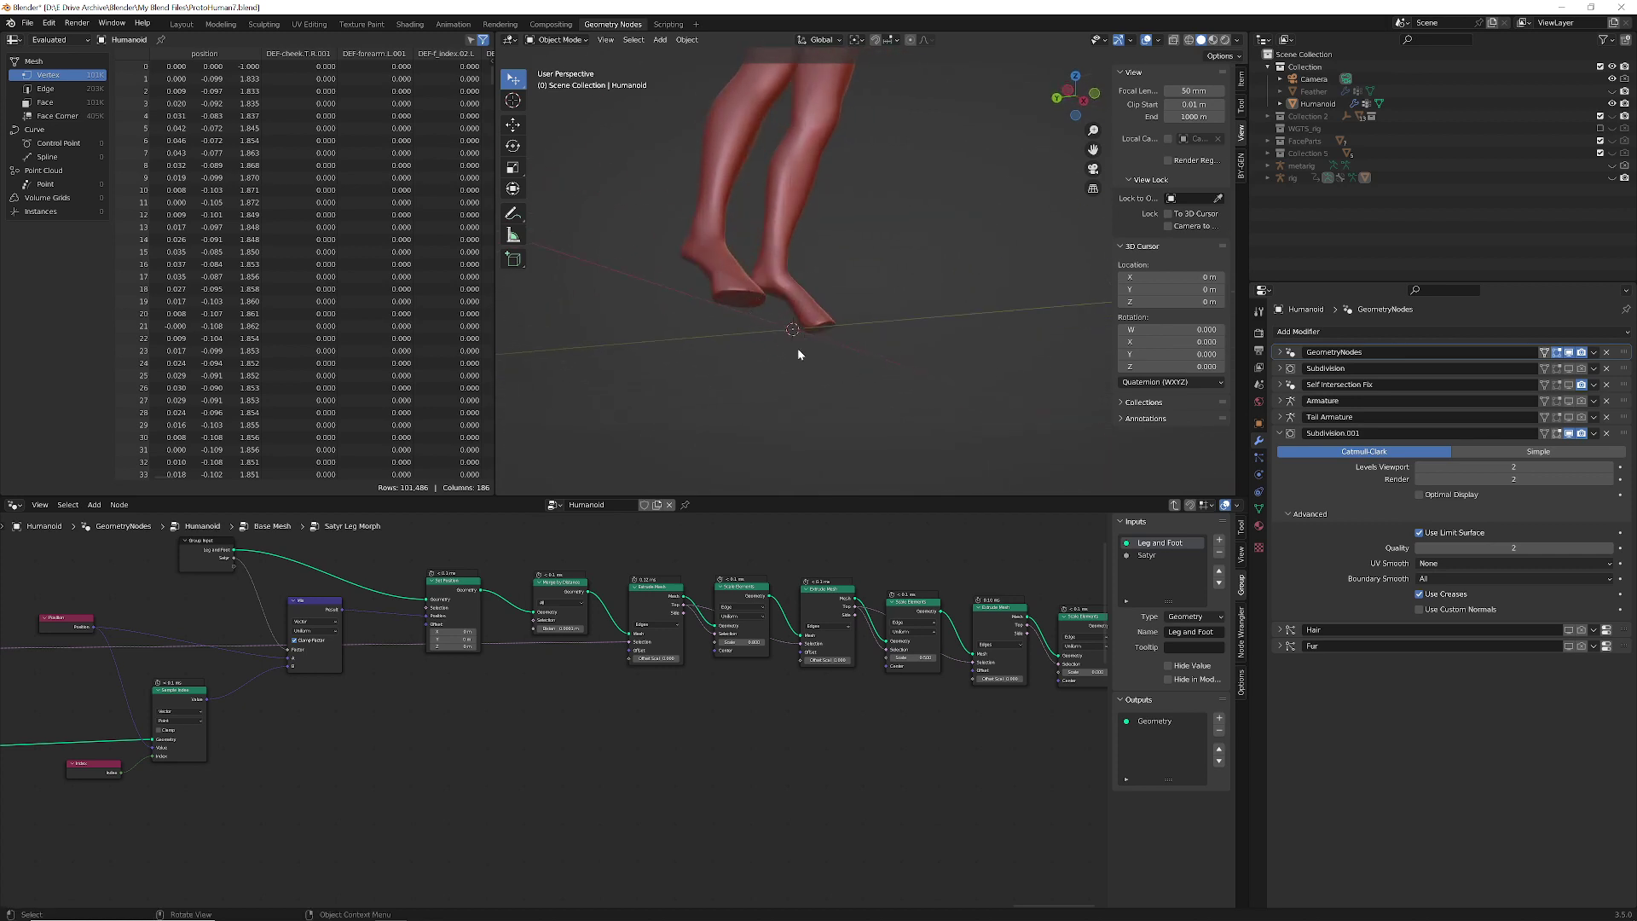
pyautogui.moveTo(607, 726); pyautogui.dragTo(656, 776, button='middle')
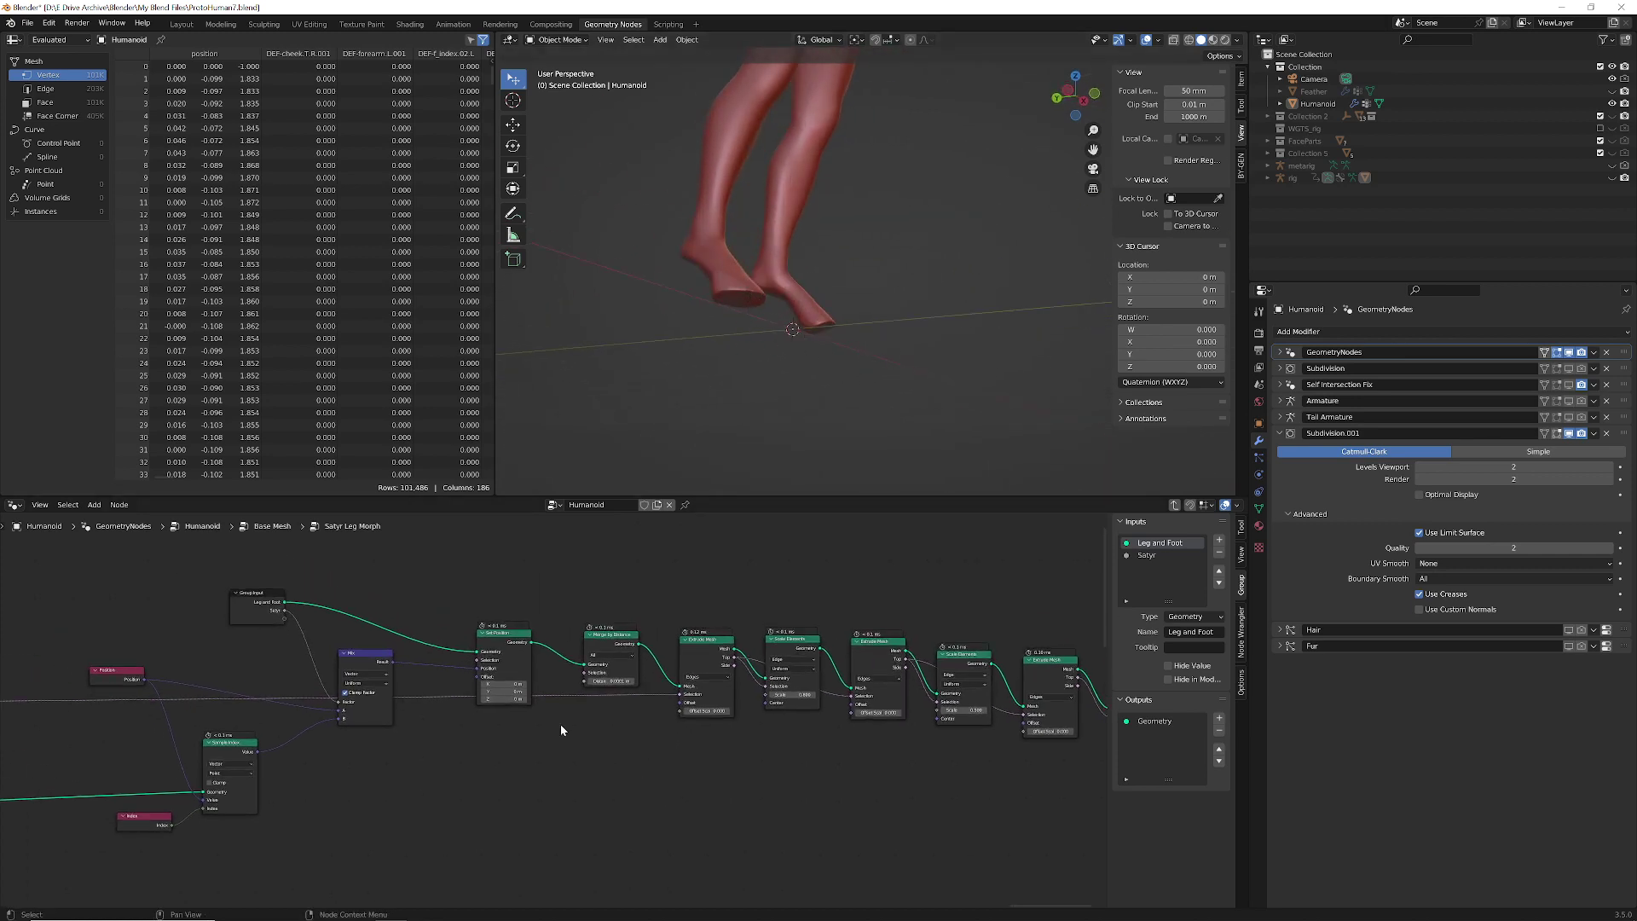
pyautogui.moveTo(512, 646); pyautogui.dragTo(509, 640)
pyautogui.moveTo(783, 748); pyautogui.dragTo(606, 754, button='middle')
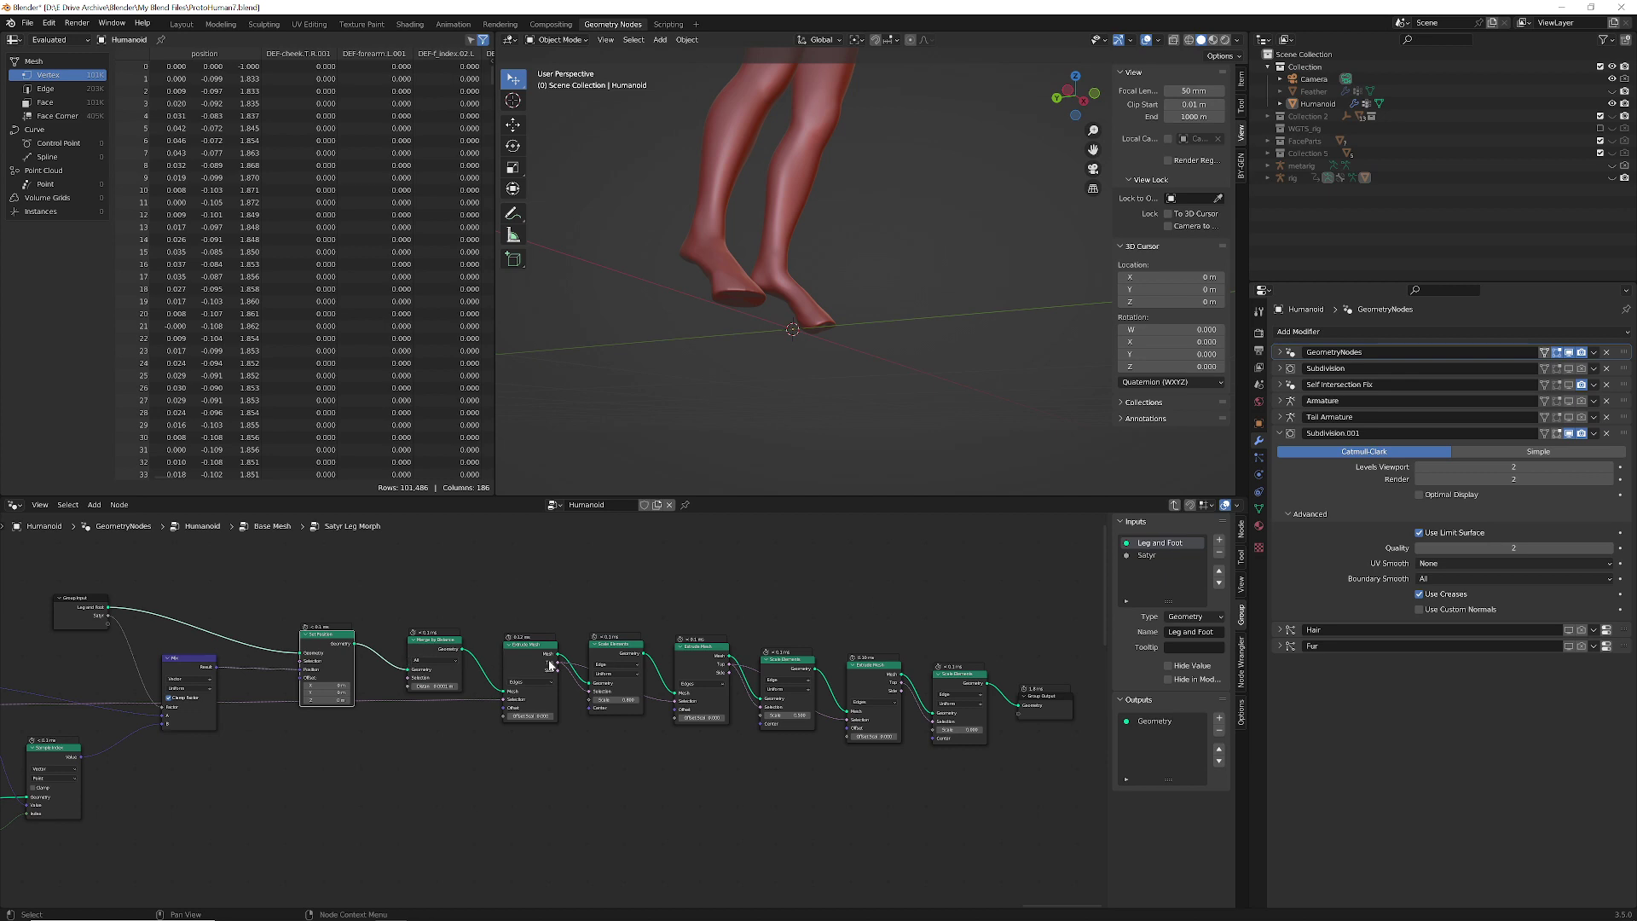
pyautogui.scroll(3, 538, 664)
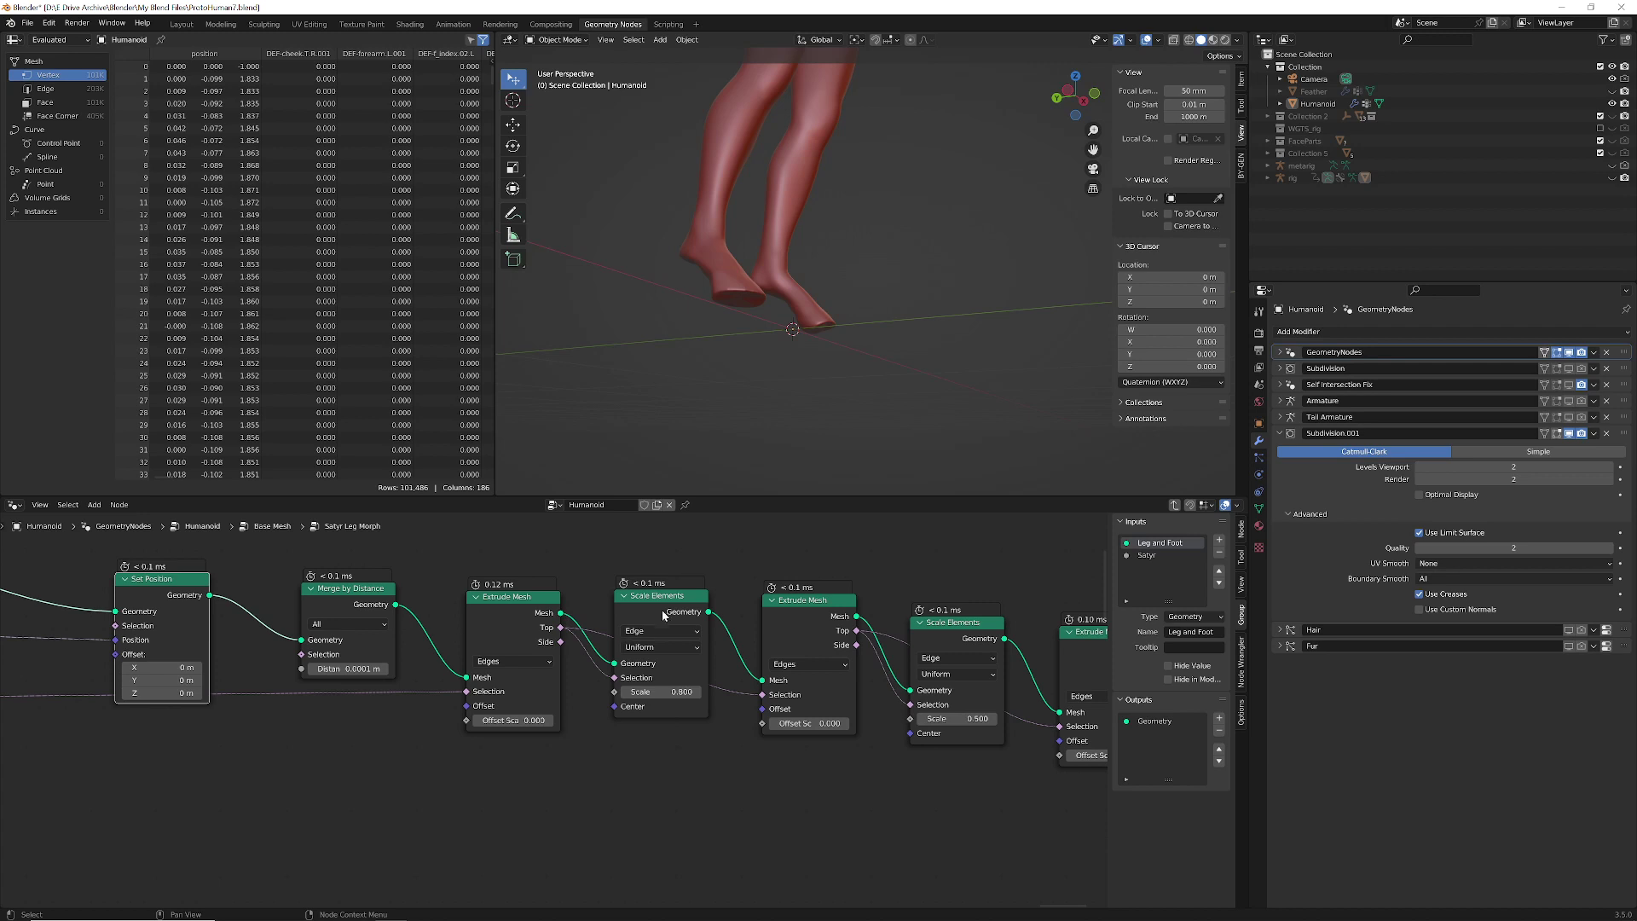
pyautogui.moveTo(909, 775); pyautogui.dragTo(487, 792, button='middle')
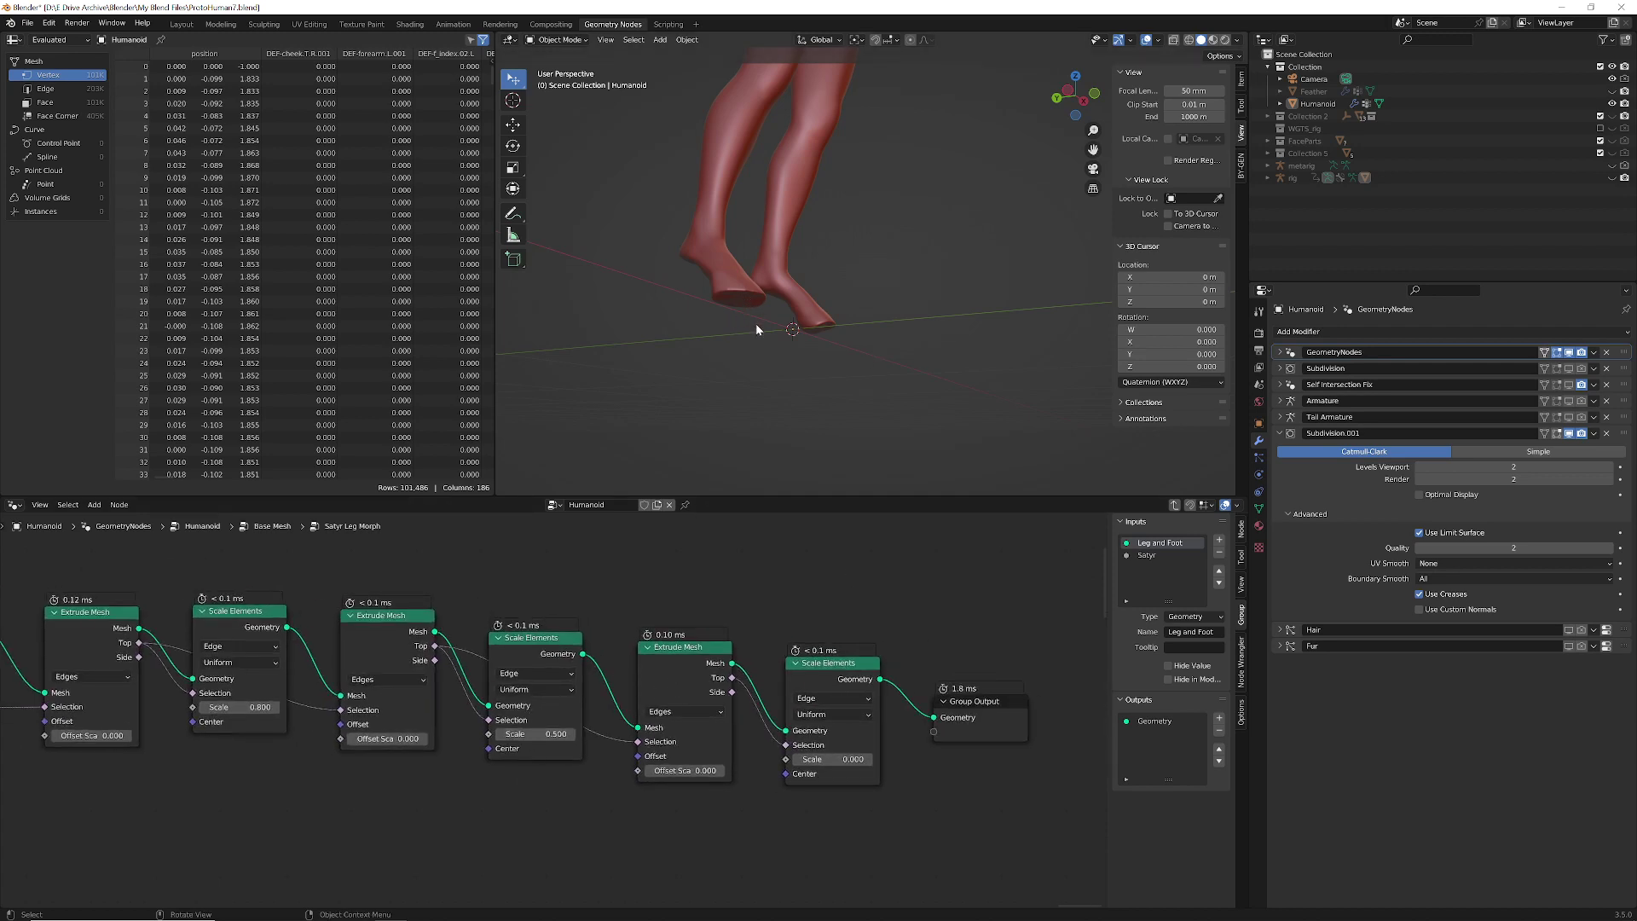
# - Leave the Satyr Leg Morph and Base Mesh groups, set the Base Mesh node's Satyr value to 0 and view the feet
pyautogui.press('Tab')
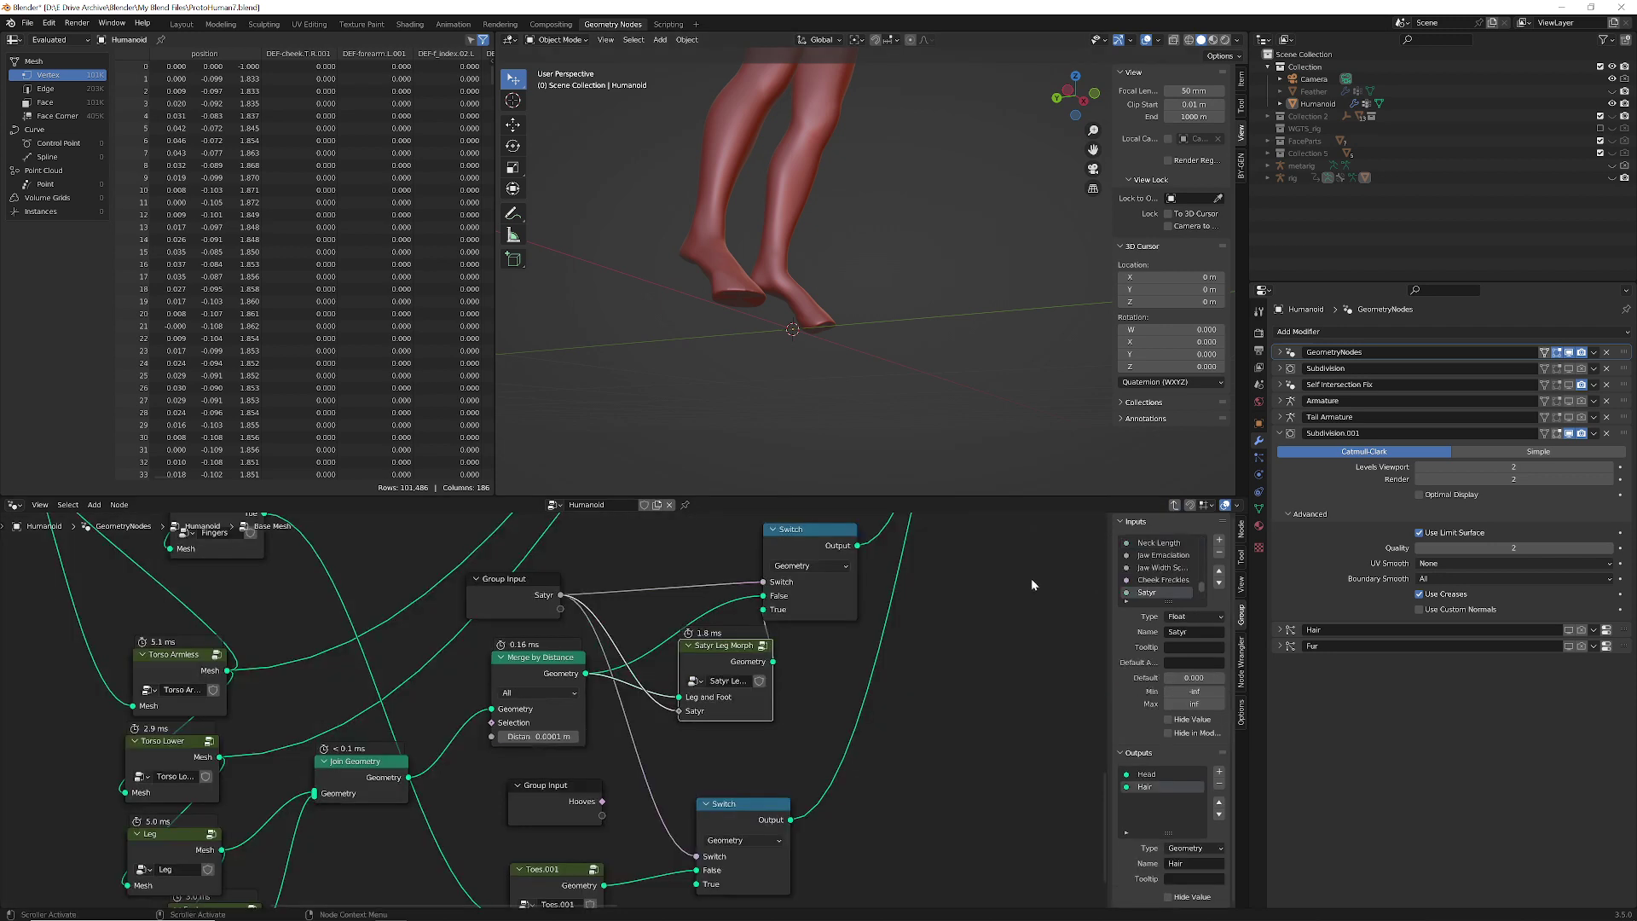
pyautogui.moveTo(738, 650); pyautogui.dragTo(711, 680)
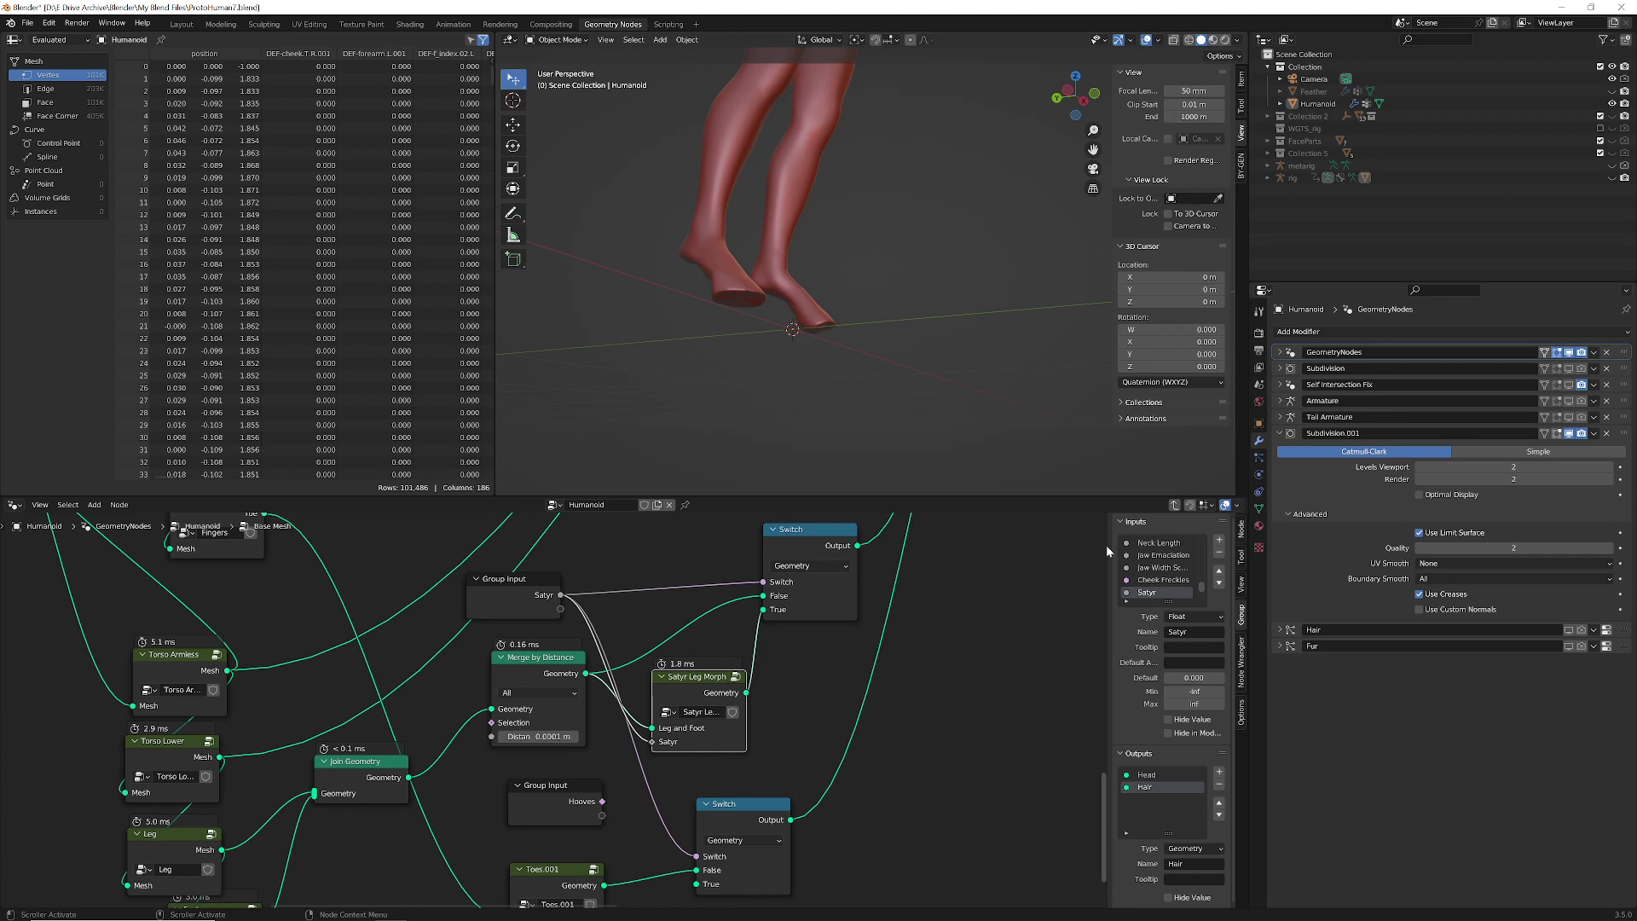
pyautogui.click(1175, 506)
pyautogui.moveTo(839, 754); pyautogui.dragTo(819, 582, button='middle')
pyautogui.doubleClick(699, 774)
pyautogui.write('0')
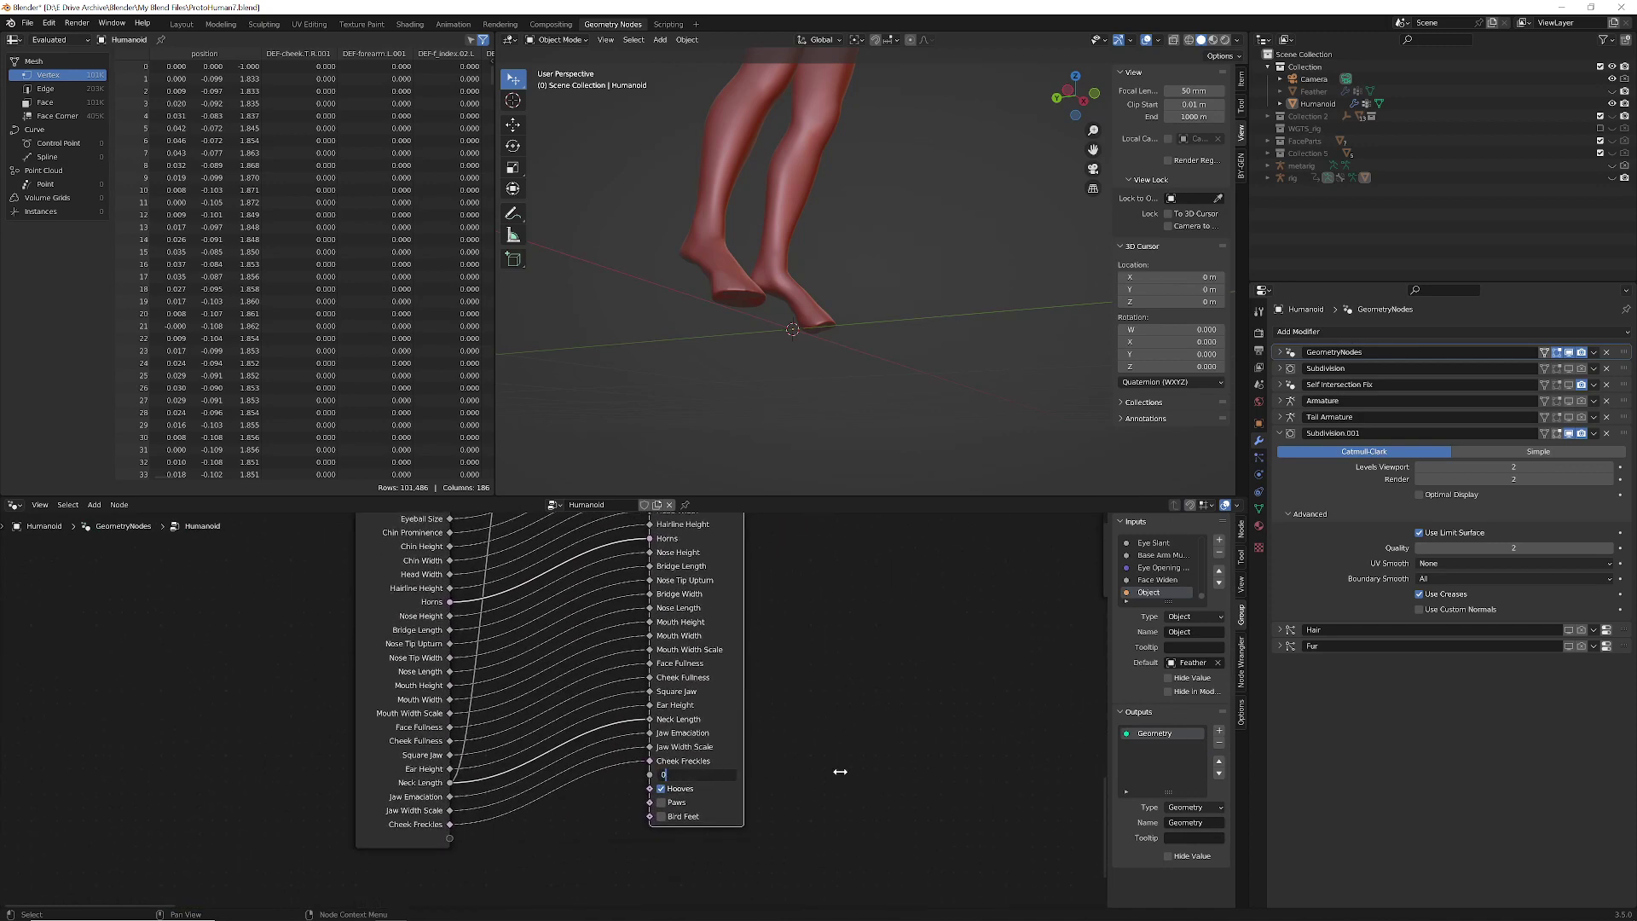
pyautogui.press('Return')
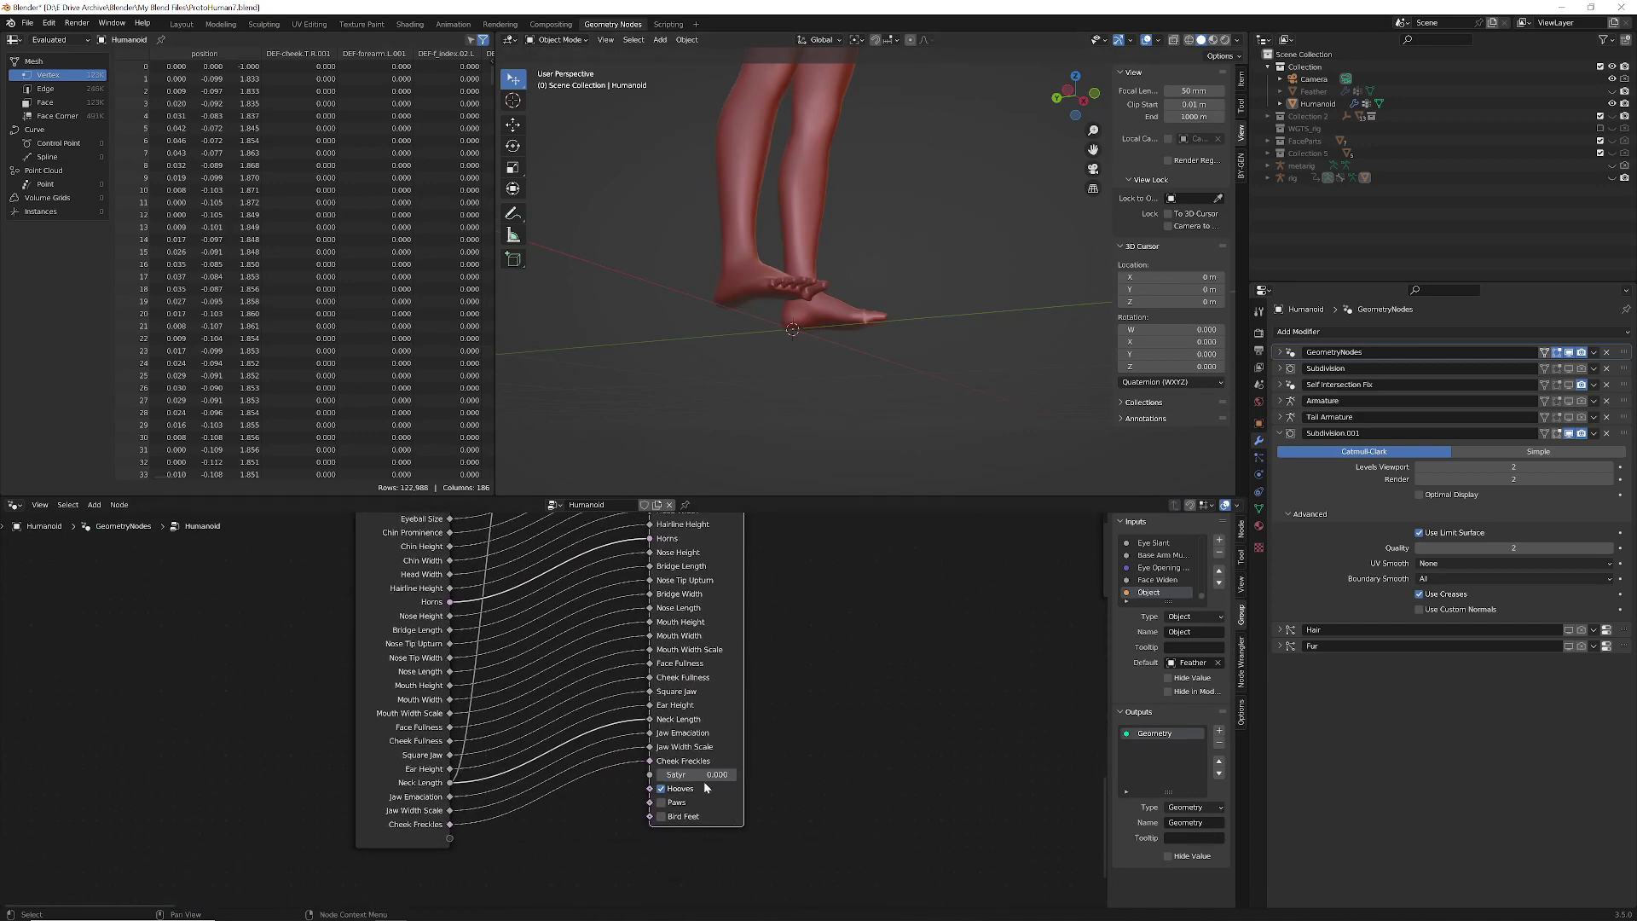
pyautogui.moveTo(852, 376)
pyautogui.mouseDown(button='middle')
pyautogui.moveTo(863, 392)
pyautogui.moveTo(856, 370)
pyautogui.mouseUp(button='middle')
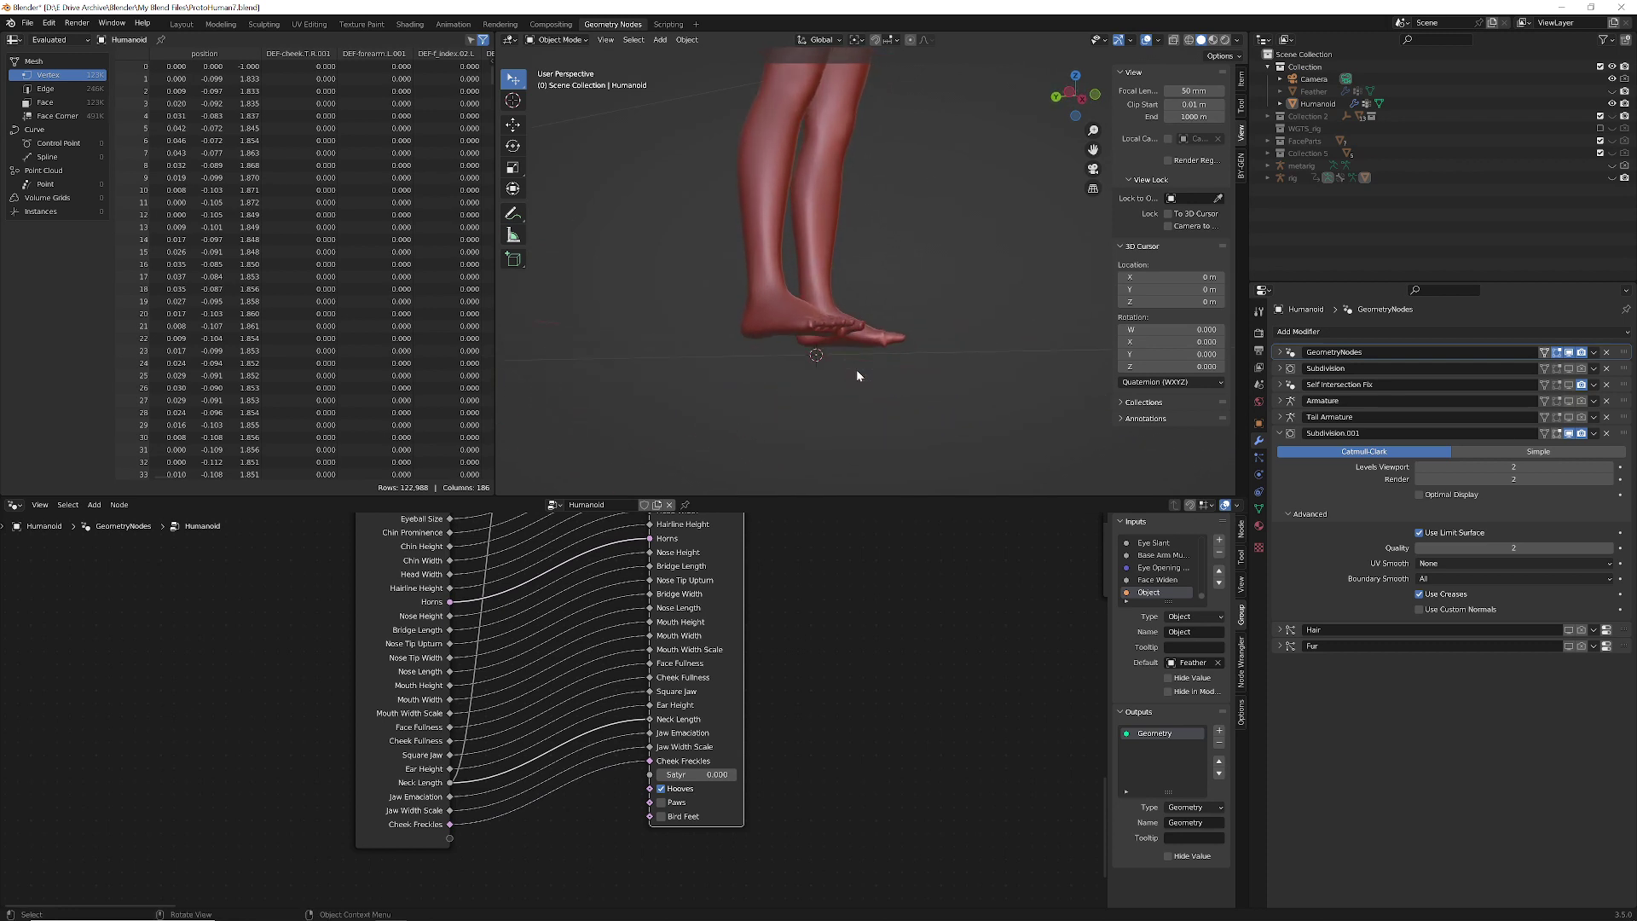
# - Try Satyr values of 0.0001 and 0.1 on the Base Mesh node
pyautogui.click(699, 774)
pyautogui.write('.0001')
pyautogui.press('Return')
pyautogui.click(689, 774)
pyautogui.write('0.1')
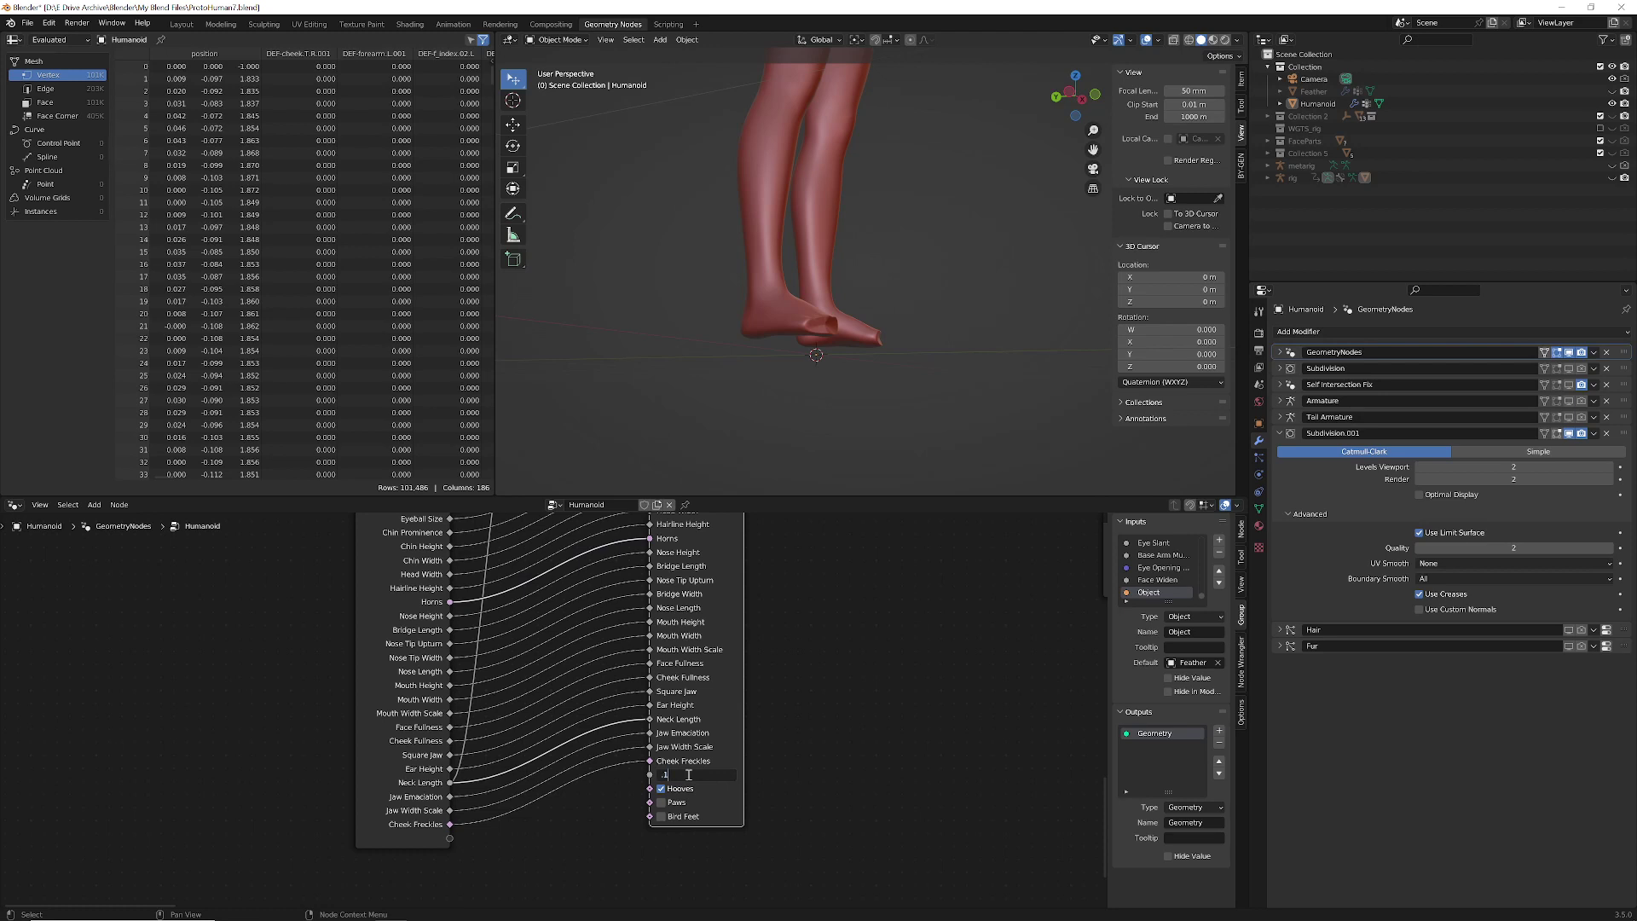
pyautogui.press('Return')
# - Set the Base Mesh node's Satyr value to 0.2
pyautogui.click(689, 774)
pyautogui.write('.0')
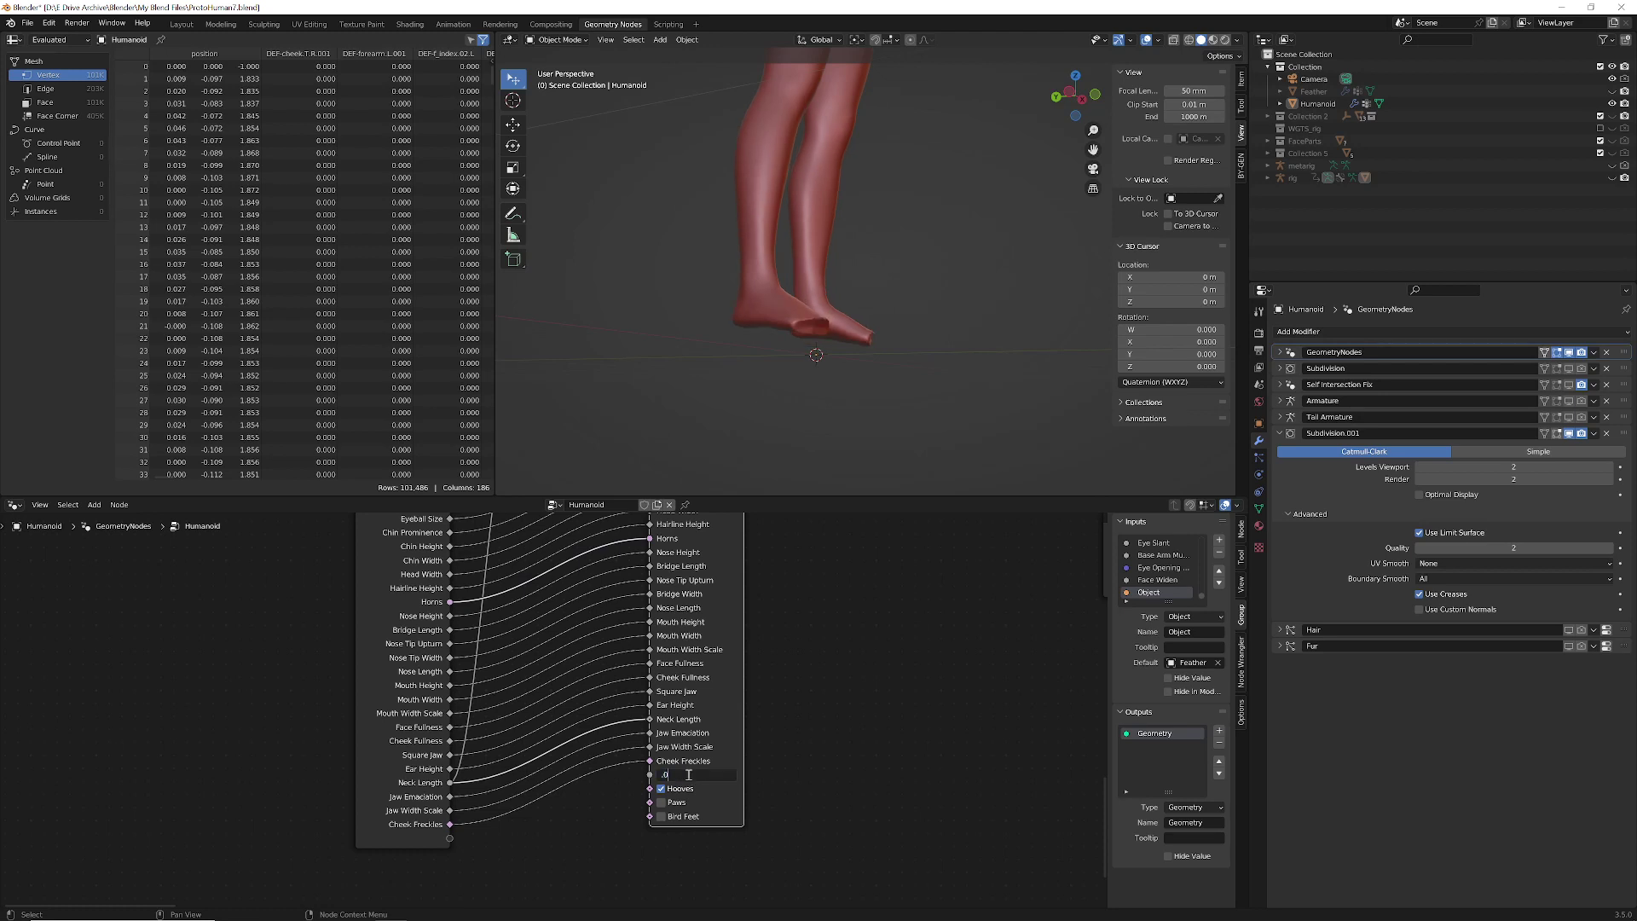
pyautogui.press('BackSpace')
pyautogui.write('2')
pyautogui.press('Return')
pyautogui.click(703, 772)
pyautogui.write('.2')
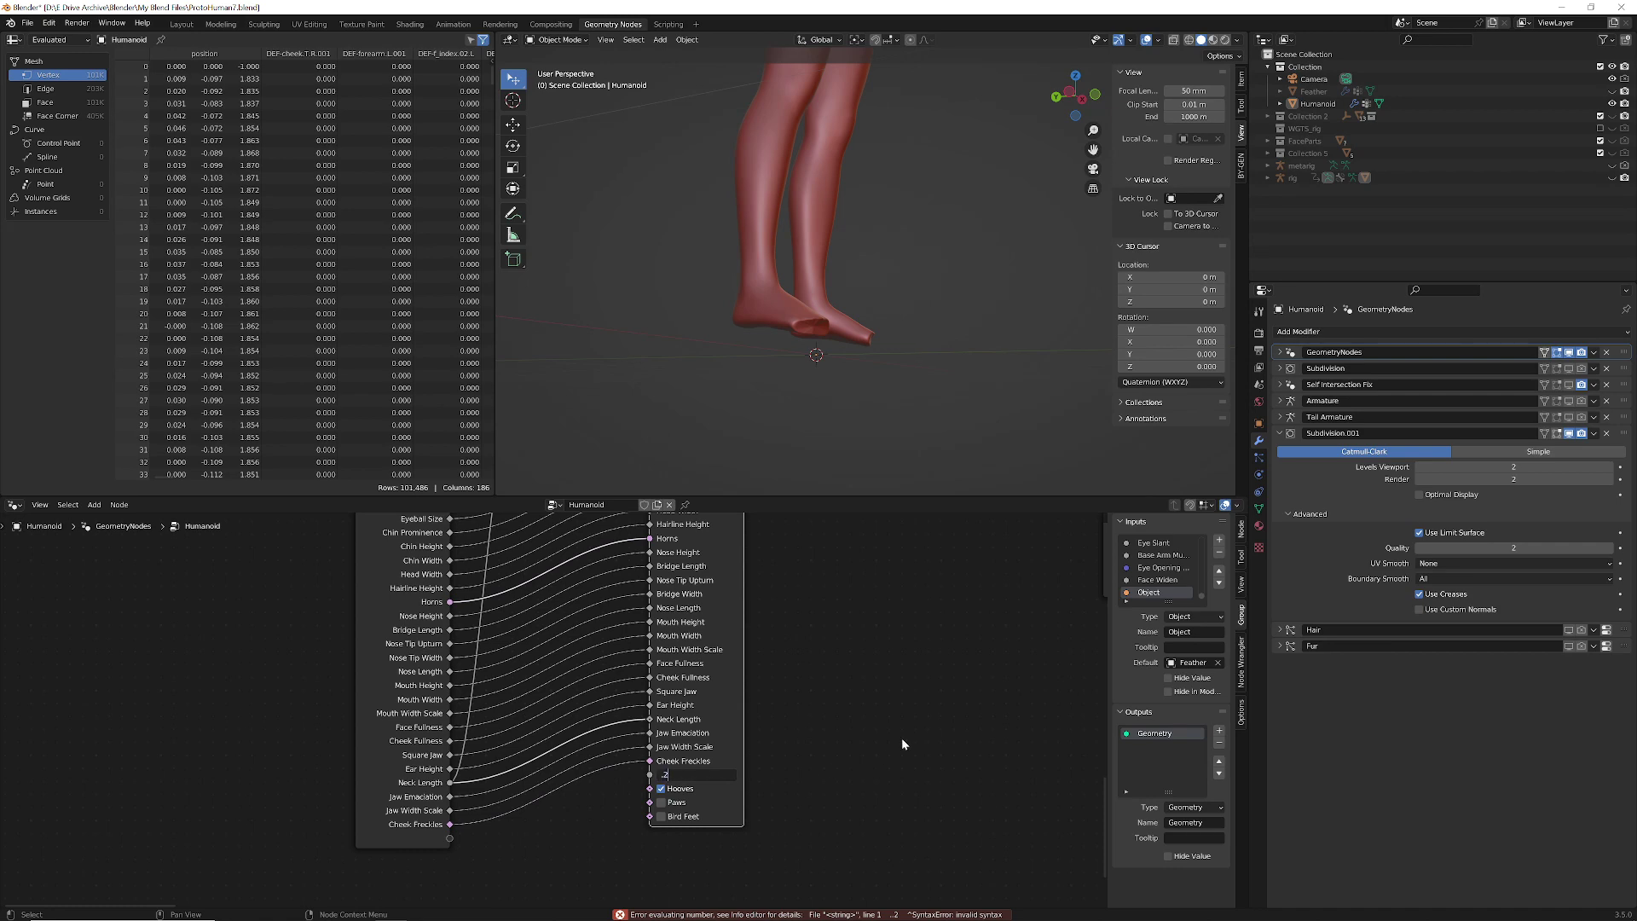
pyautogui.press('Return')
# - Reopen the Base Mesh group and the Satyr Leg Morph group nested inside it
pyautogui.moveTo(860, 581); pyautogui.dragTo(813, 711, button='middle')
pyautogui.click(721, 542)
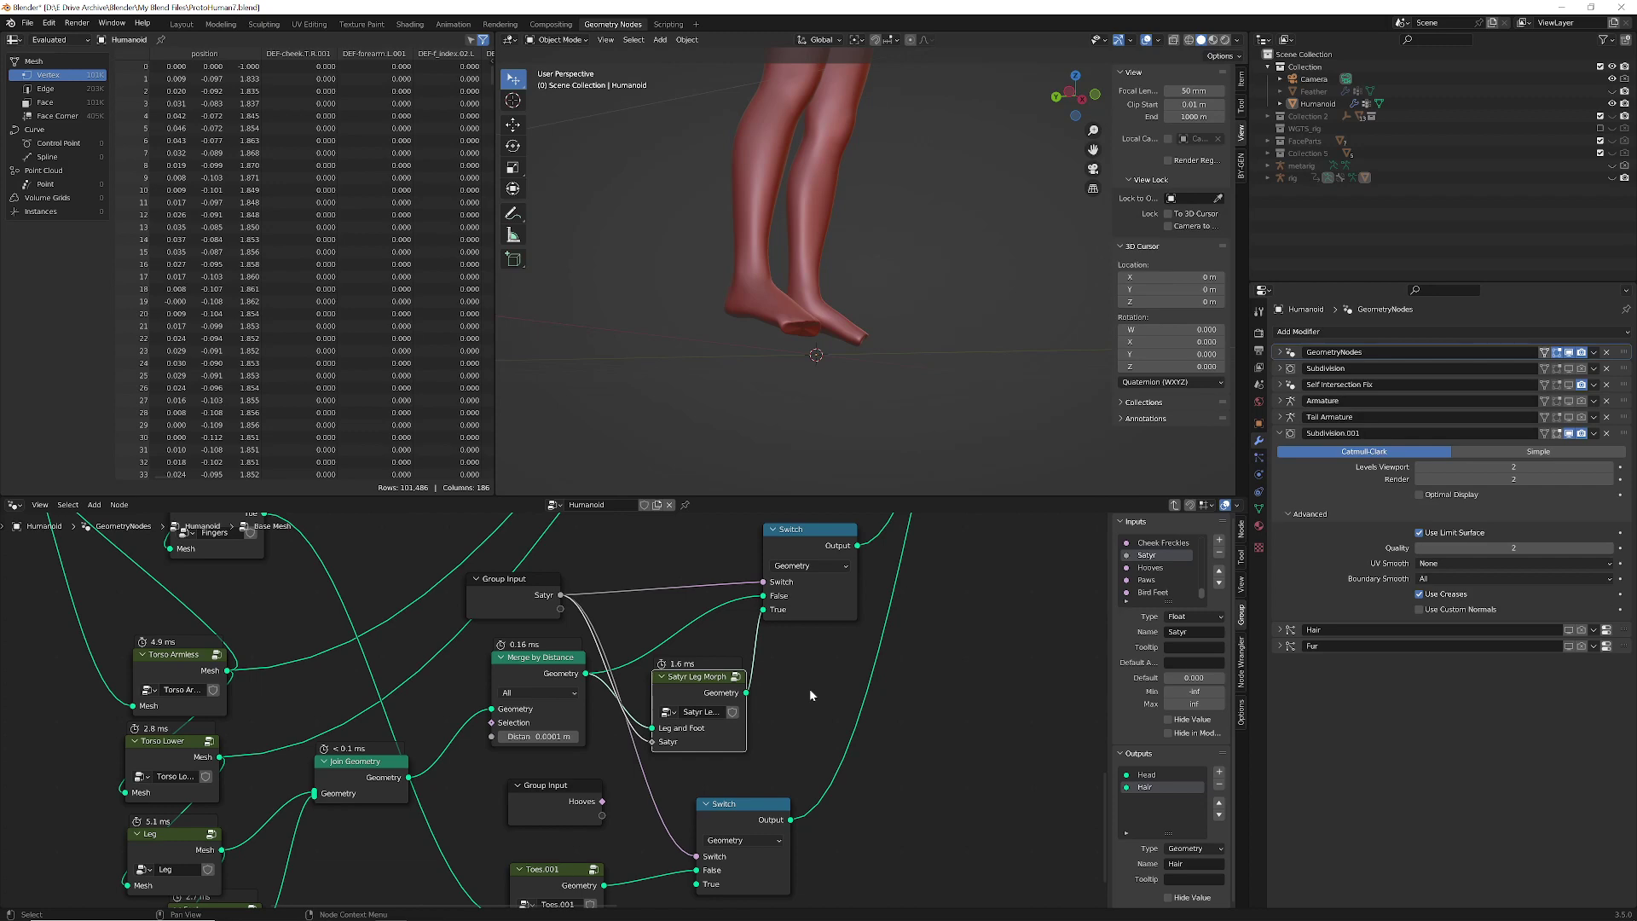
pyautogui.click(735, 676)
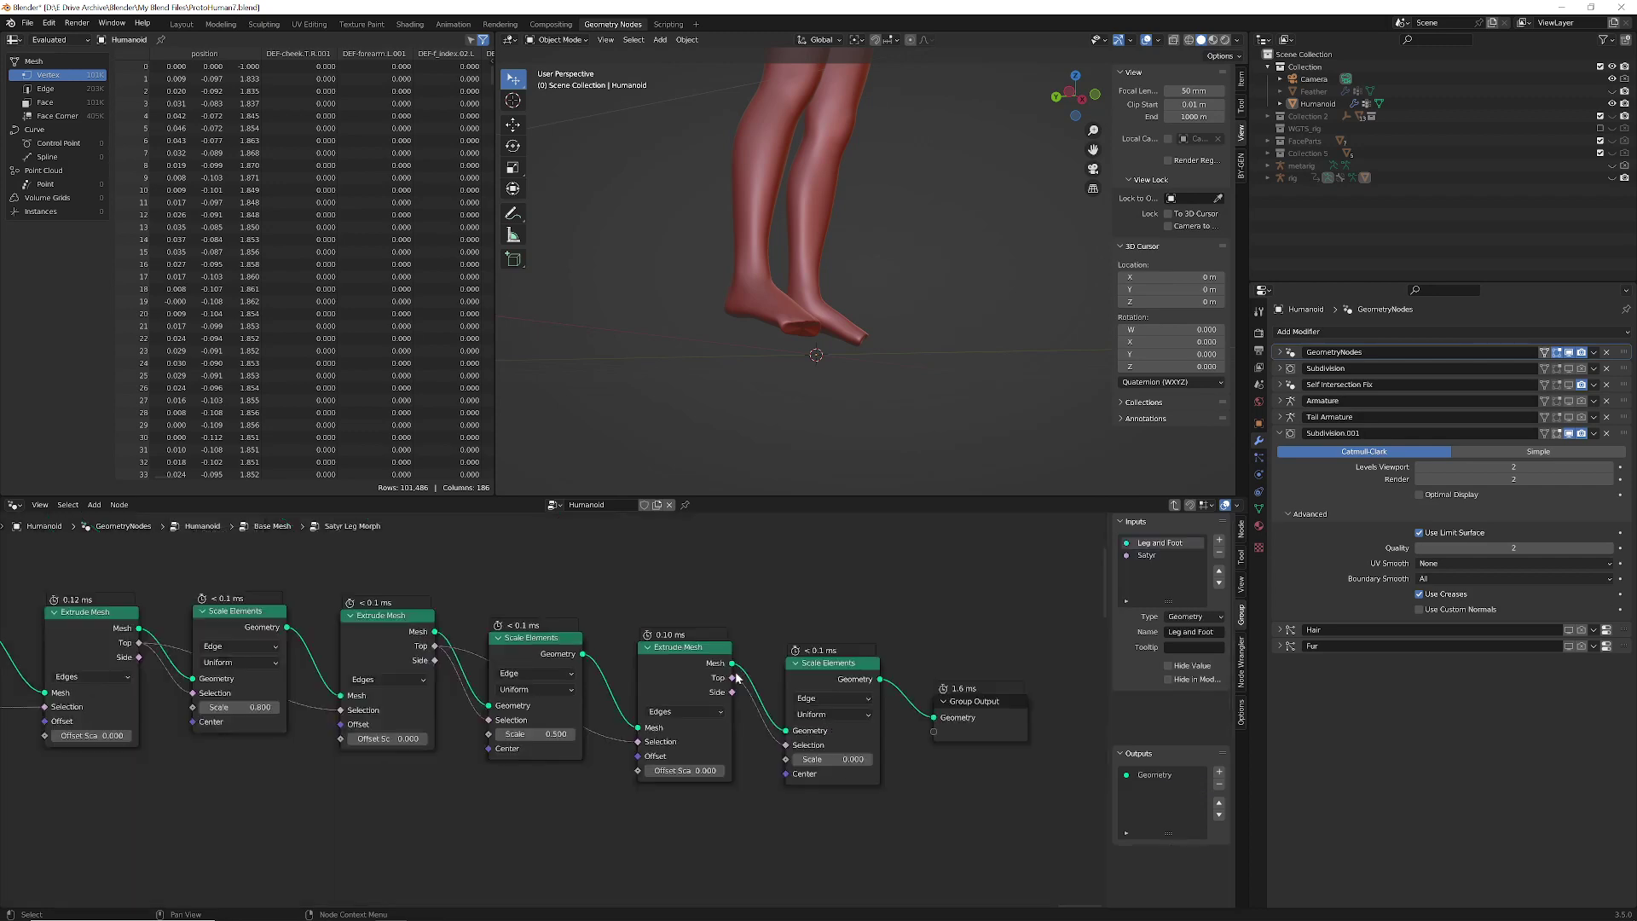
# - Slightly reposition the Mix, Position and Sample Index nodes that blend the leg positions in the Satyr Leg Morph group
pyautogui.scroll(-4, 602, 718)
pyautogui.moveTo(367, 779); pyautogui.dragTo(981, 773, button='middle')
pyautogui.moveTo(580, 752); pyautogui.dragTo(870, 741, button='middle')
pyautogui.moveTo(654, 653); pyautogui.dragTo(653, 657)
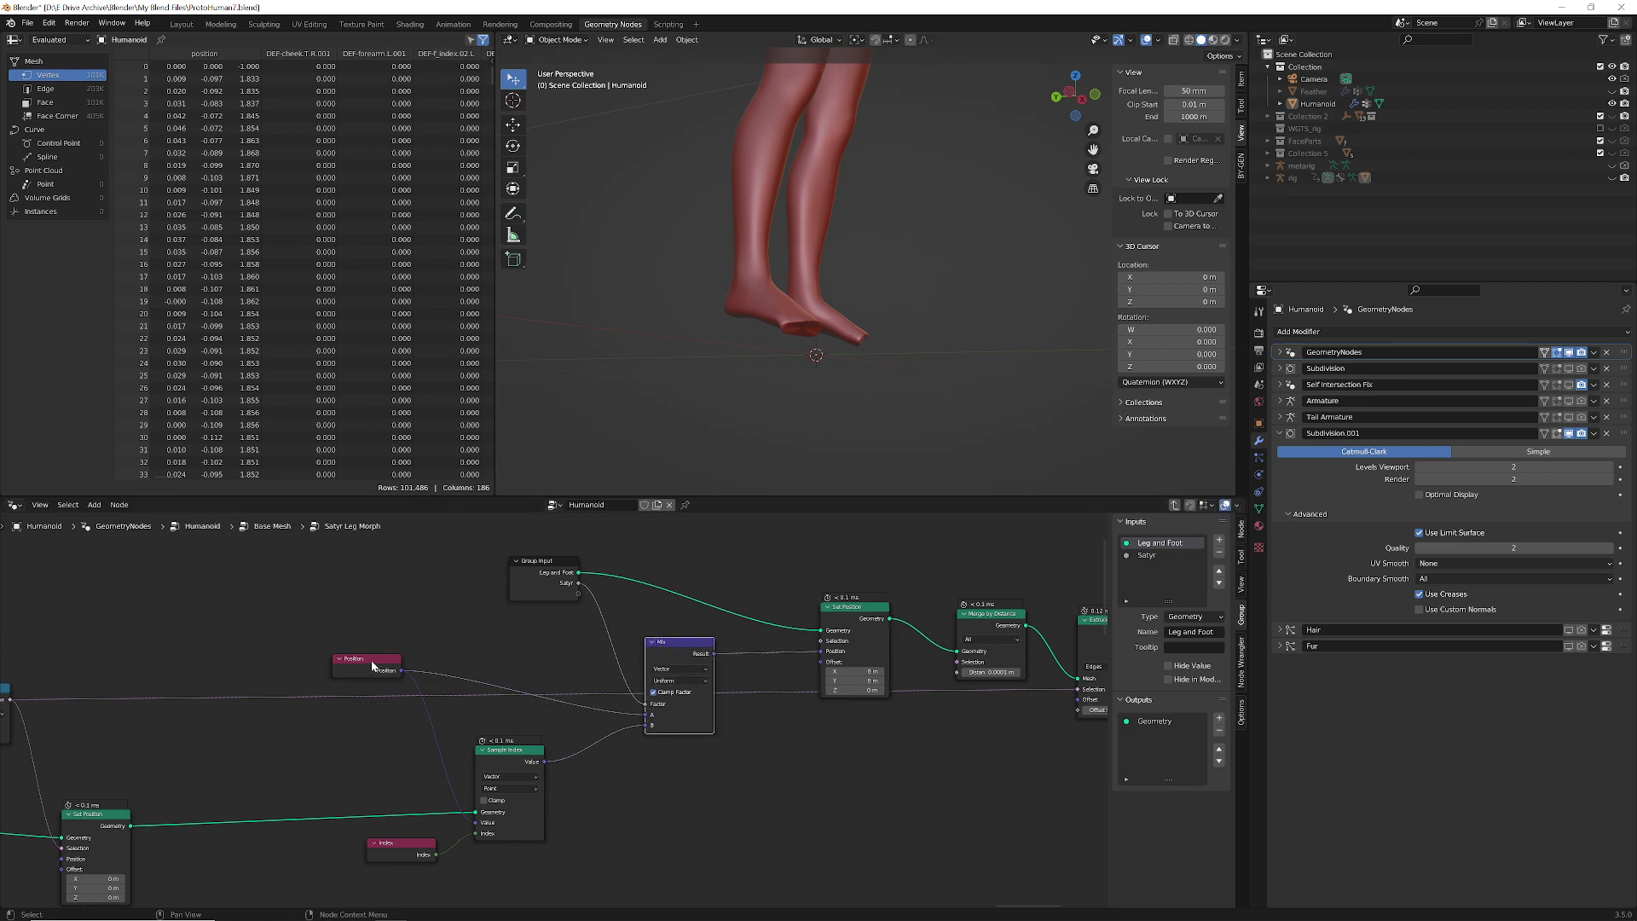
pyautogui.moveTo(372, 664); pyautogui.dragTo(380, 655)
pyautogui.moveTo(503, 750); pyautogui.dragTo(496, 746)
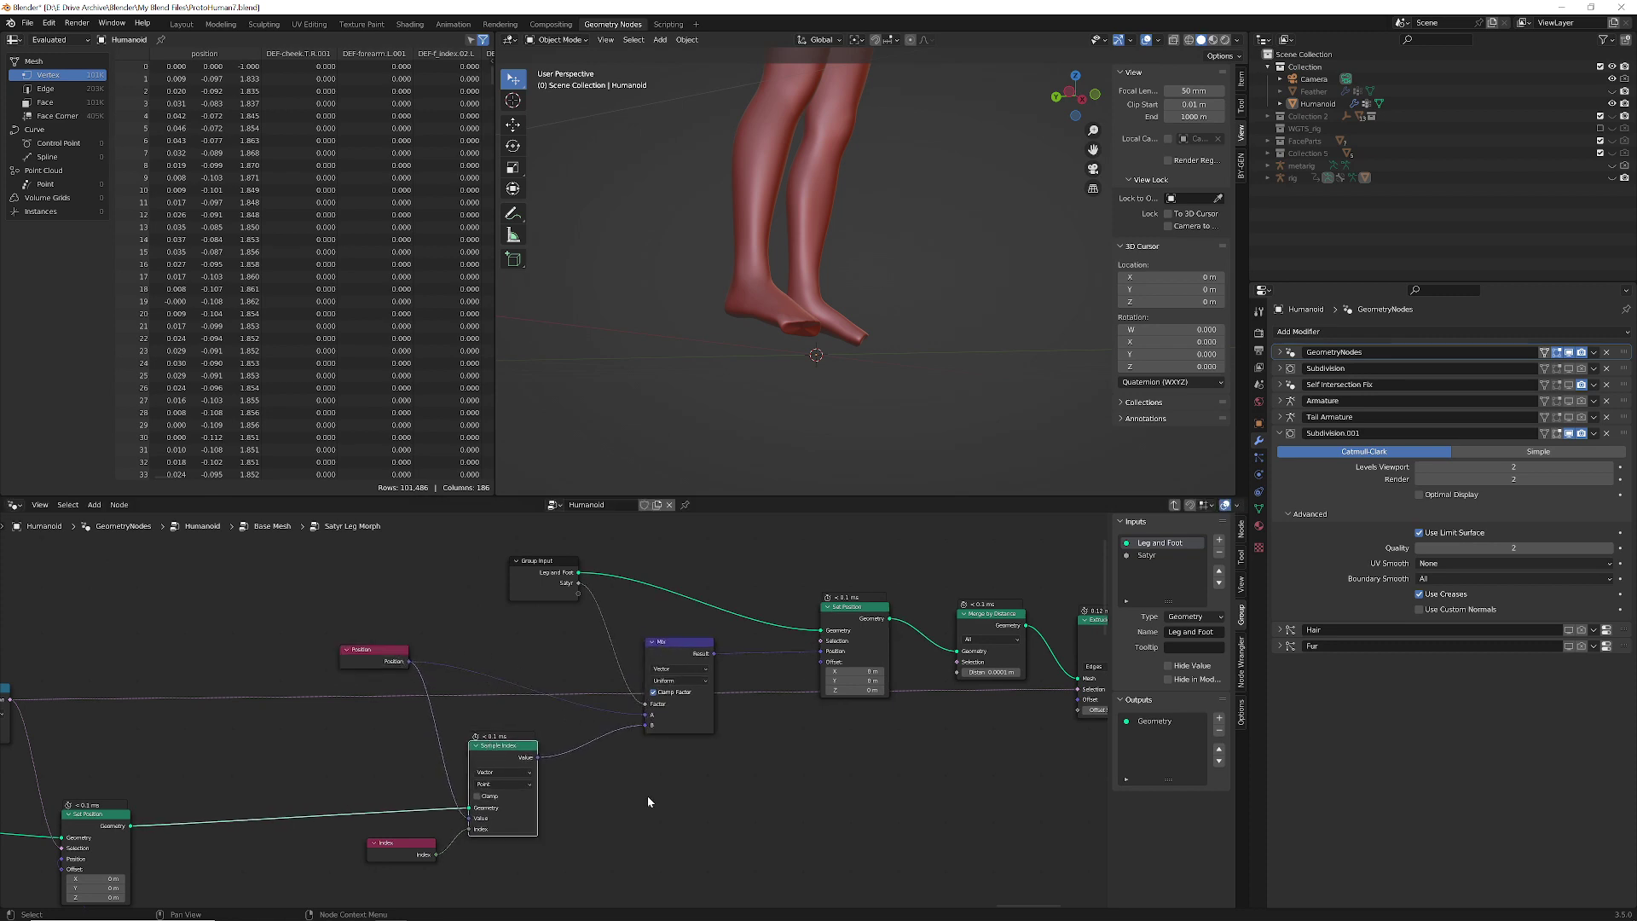